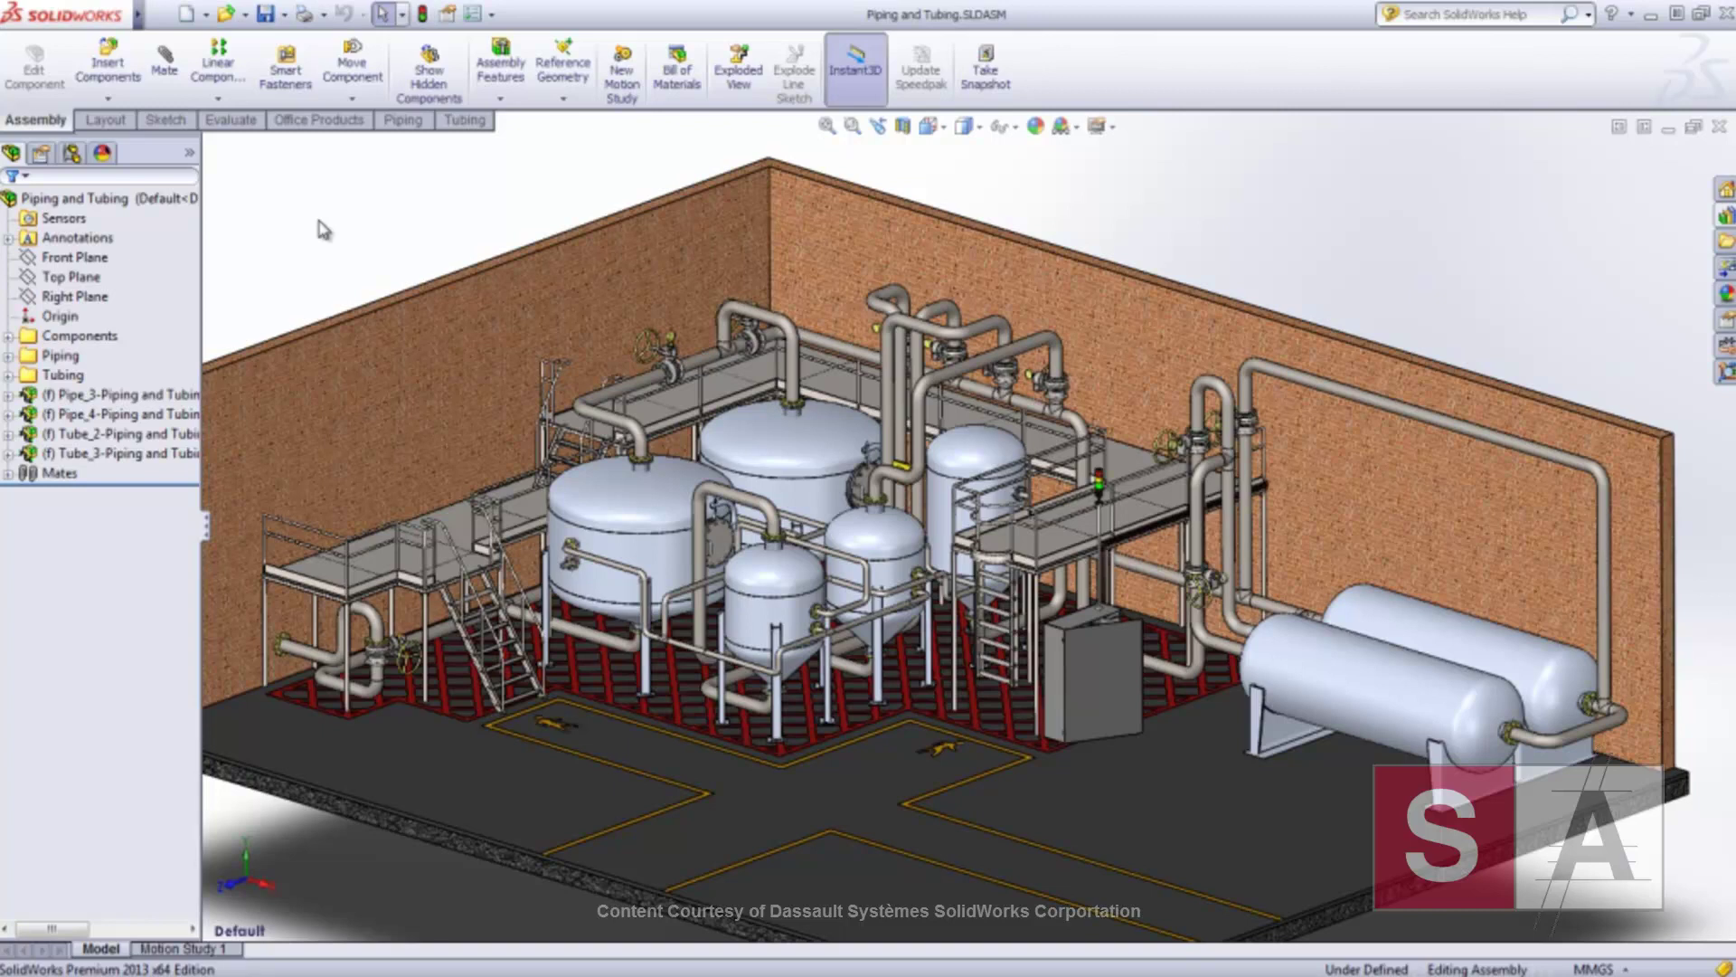
# - Switch to the saved Slope view and start editing the Pipe_3 route
pyautogui.click(931, 127)
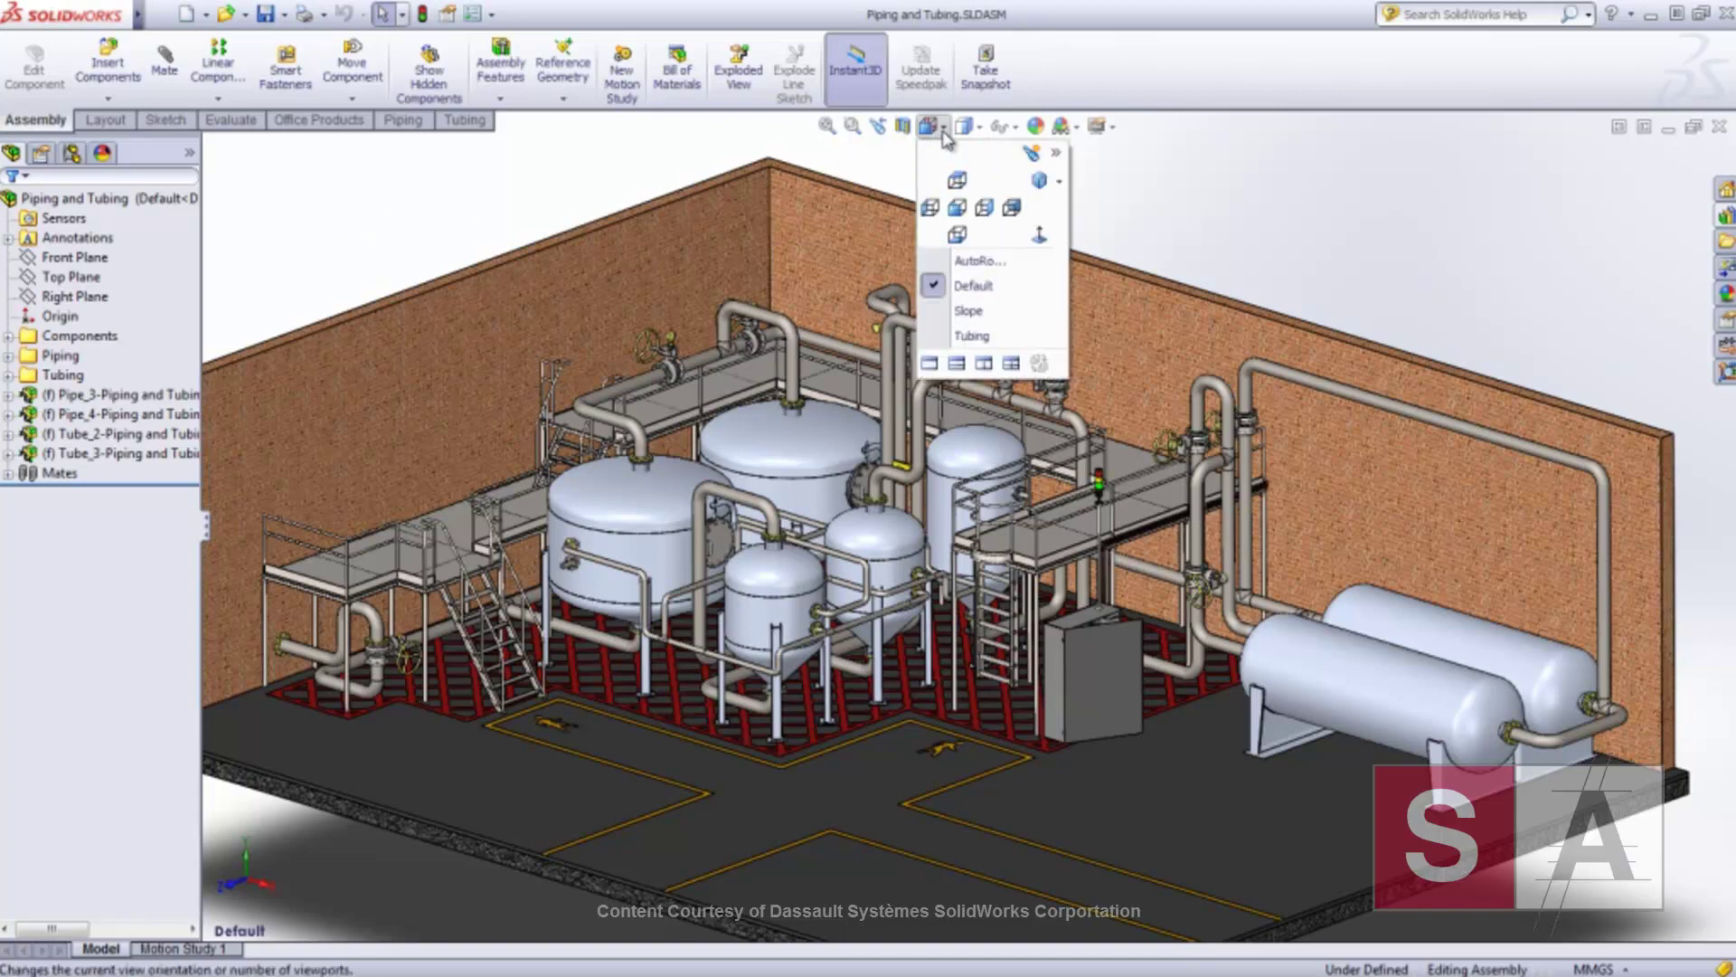
pyautogui.click(957, 208)
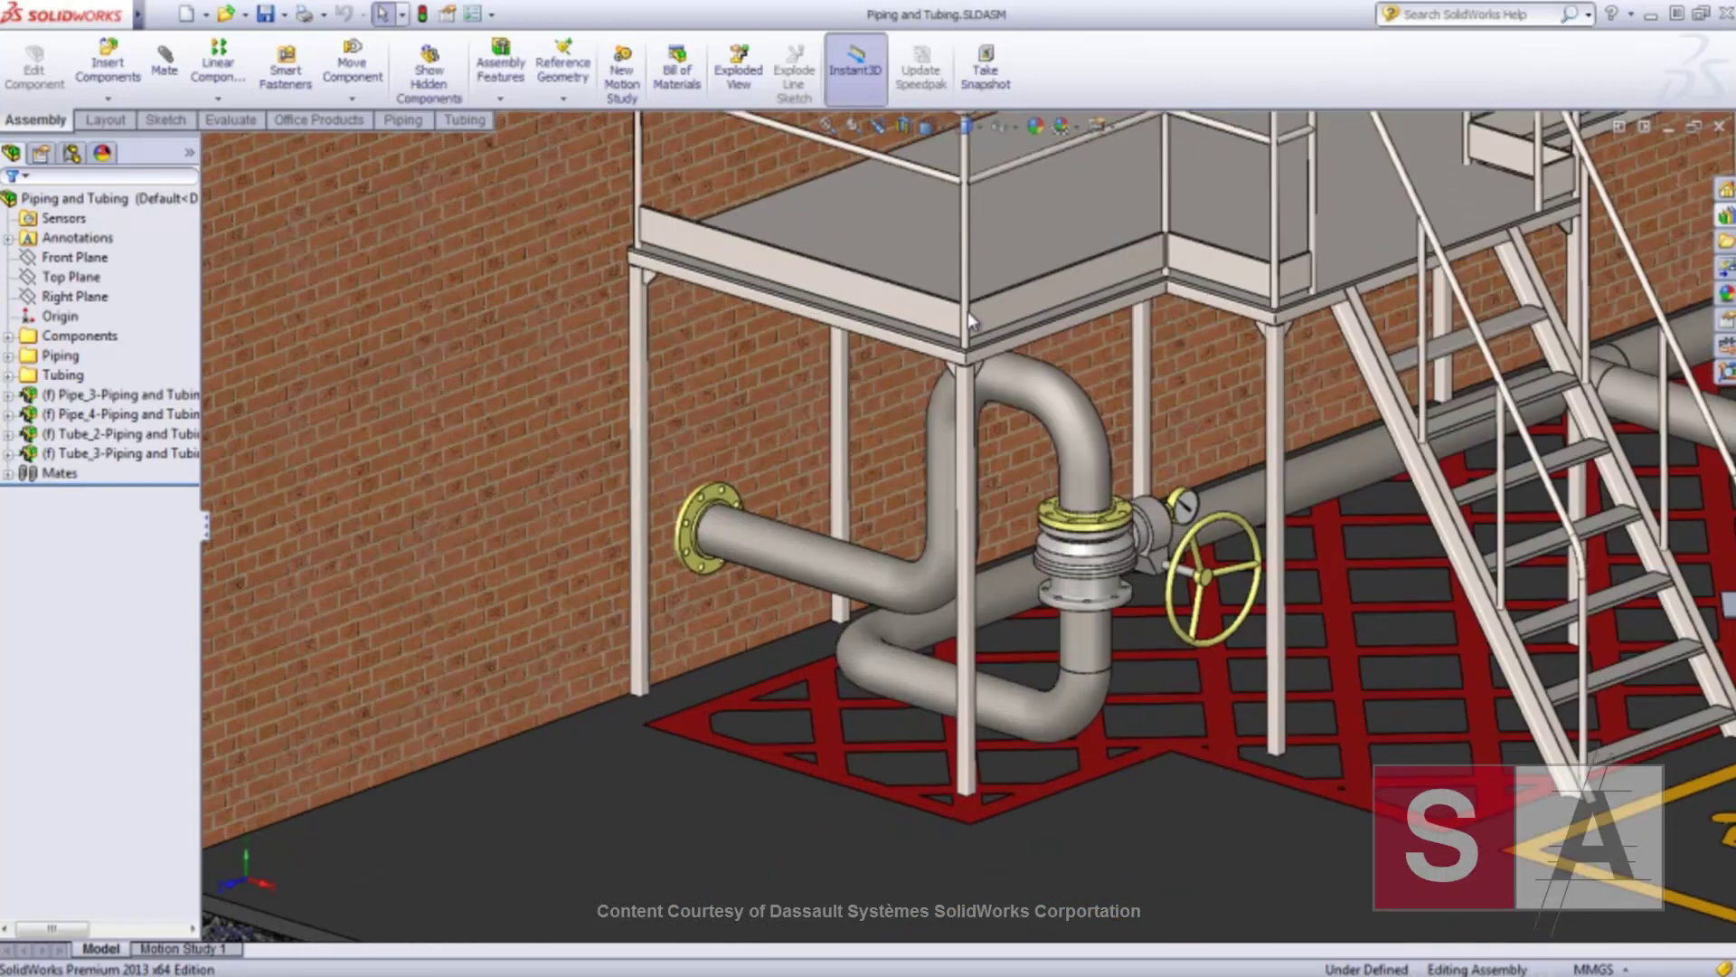
pyautogui.click(171, 397)
pyautogui.rightClick(170, 404)
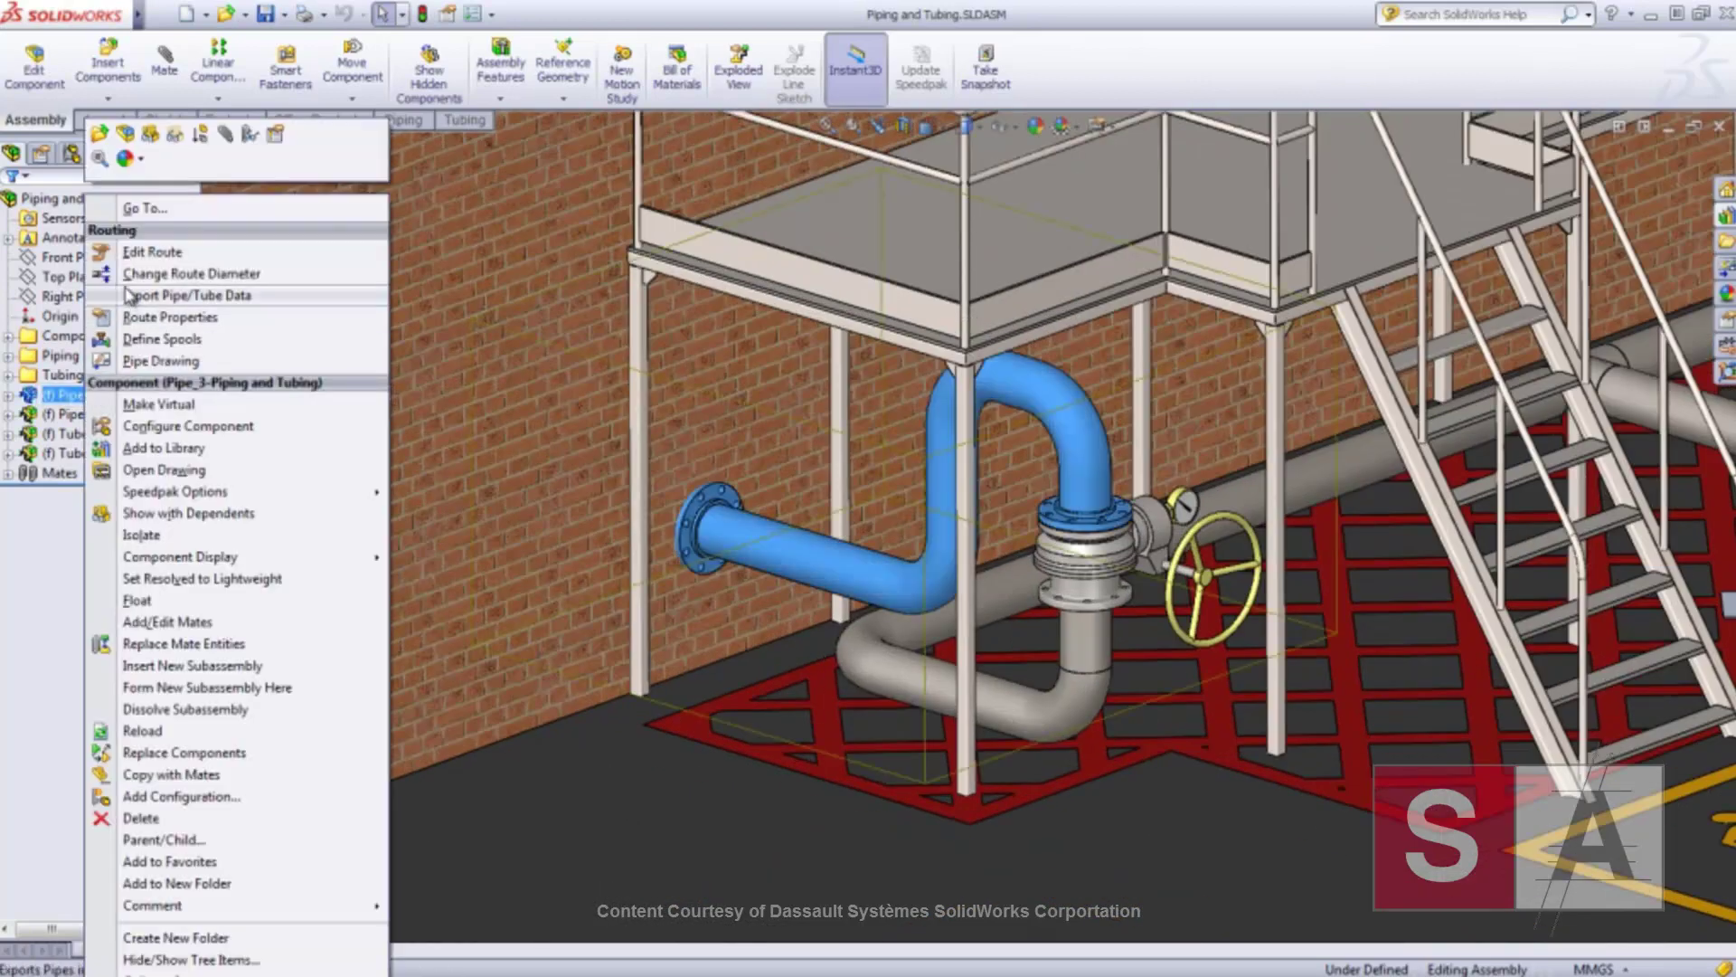
pyautogui.click(140, 257)
# - Add a 3:30 slope to the flange's straight line, referenced to the ground floor from the flange end
pyautogui.click(767, 551)
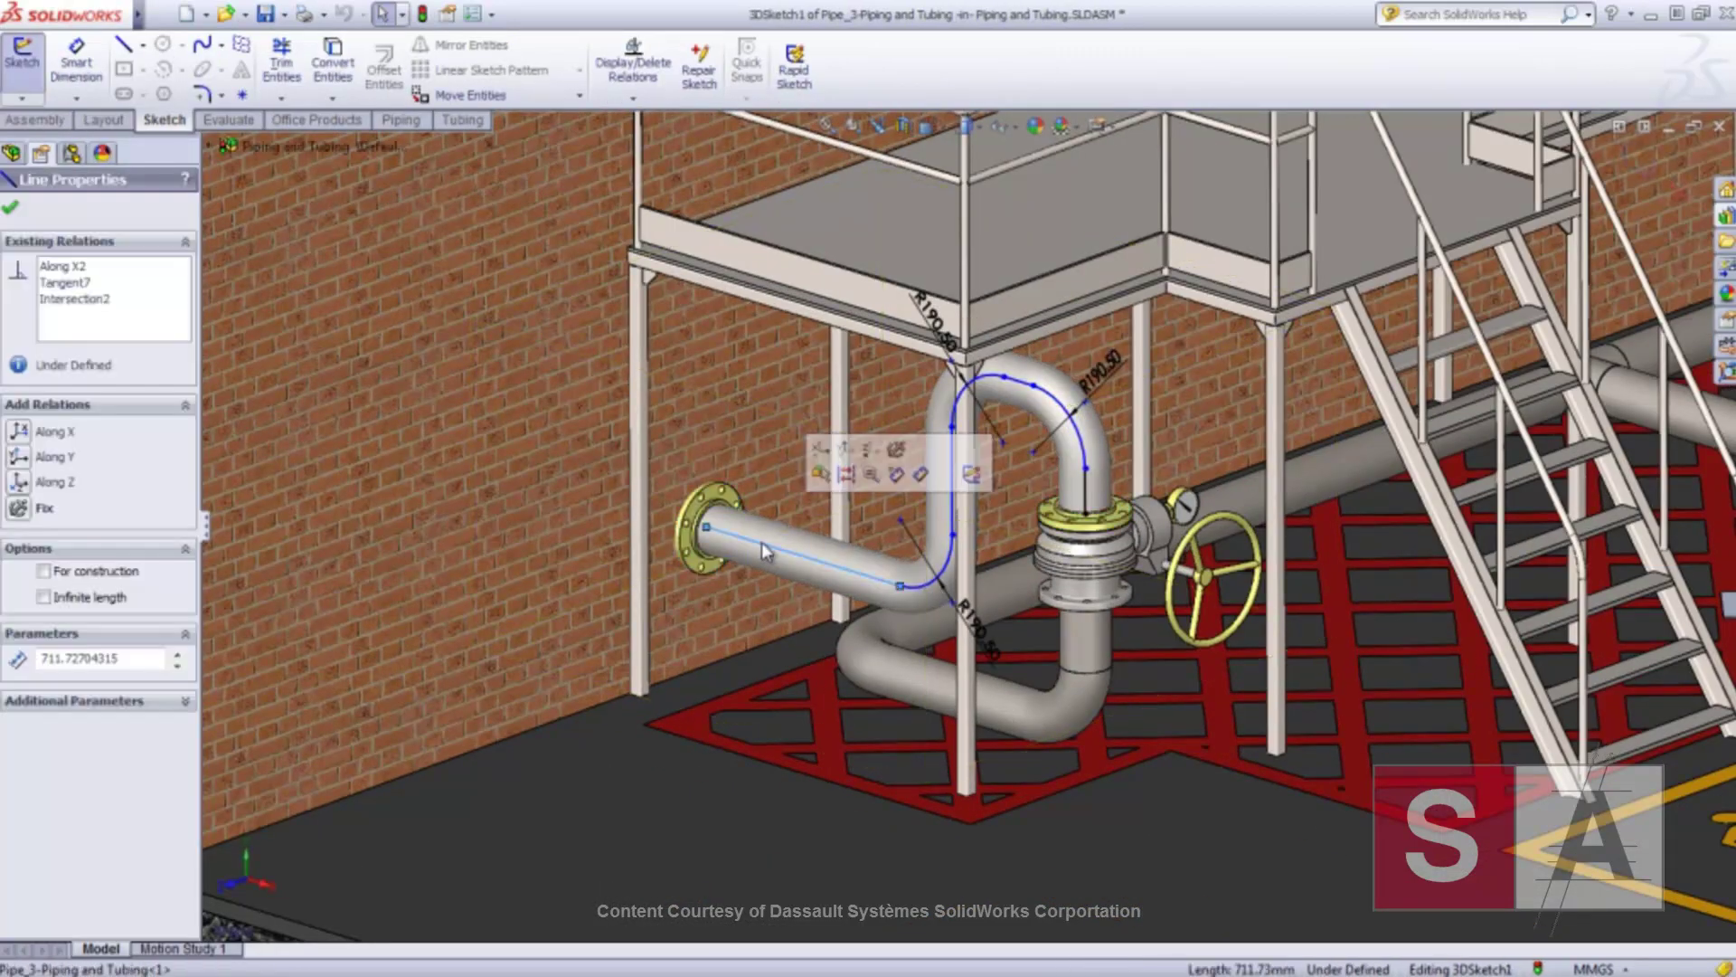
pyautogui.rightClick(766, 552)
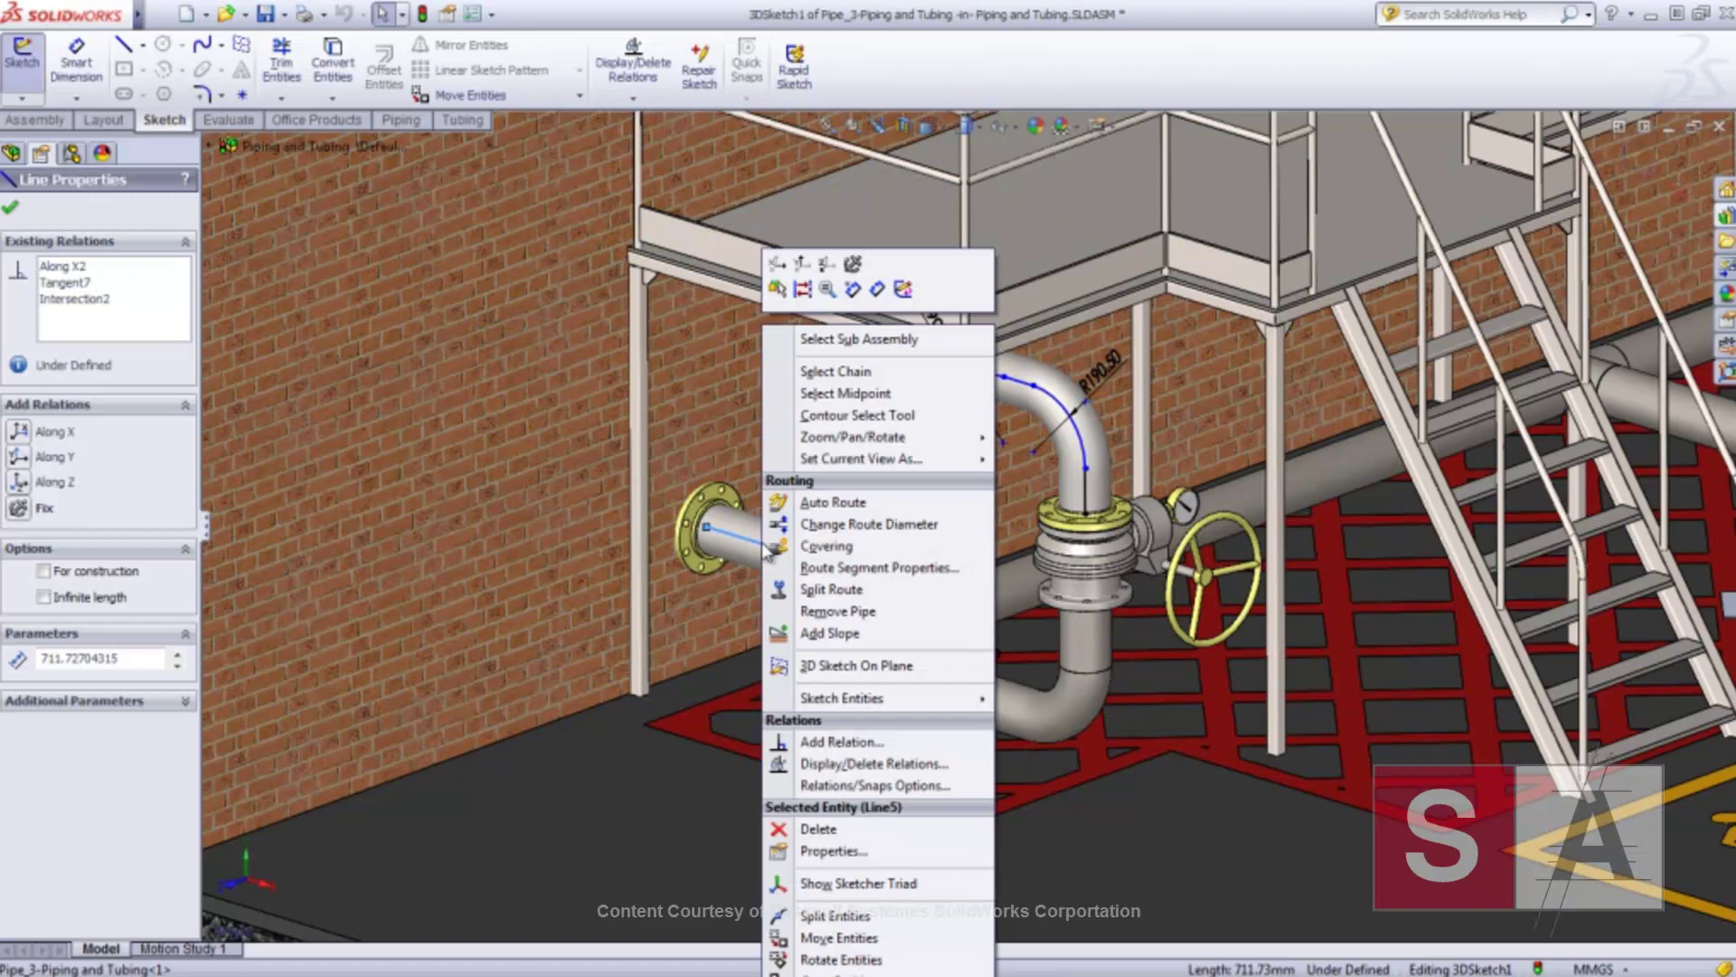
pyautogui.click(828, 633)
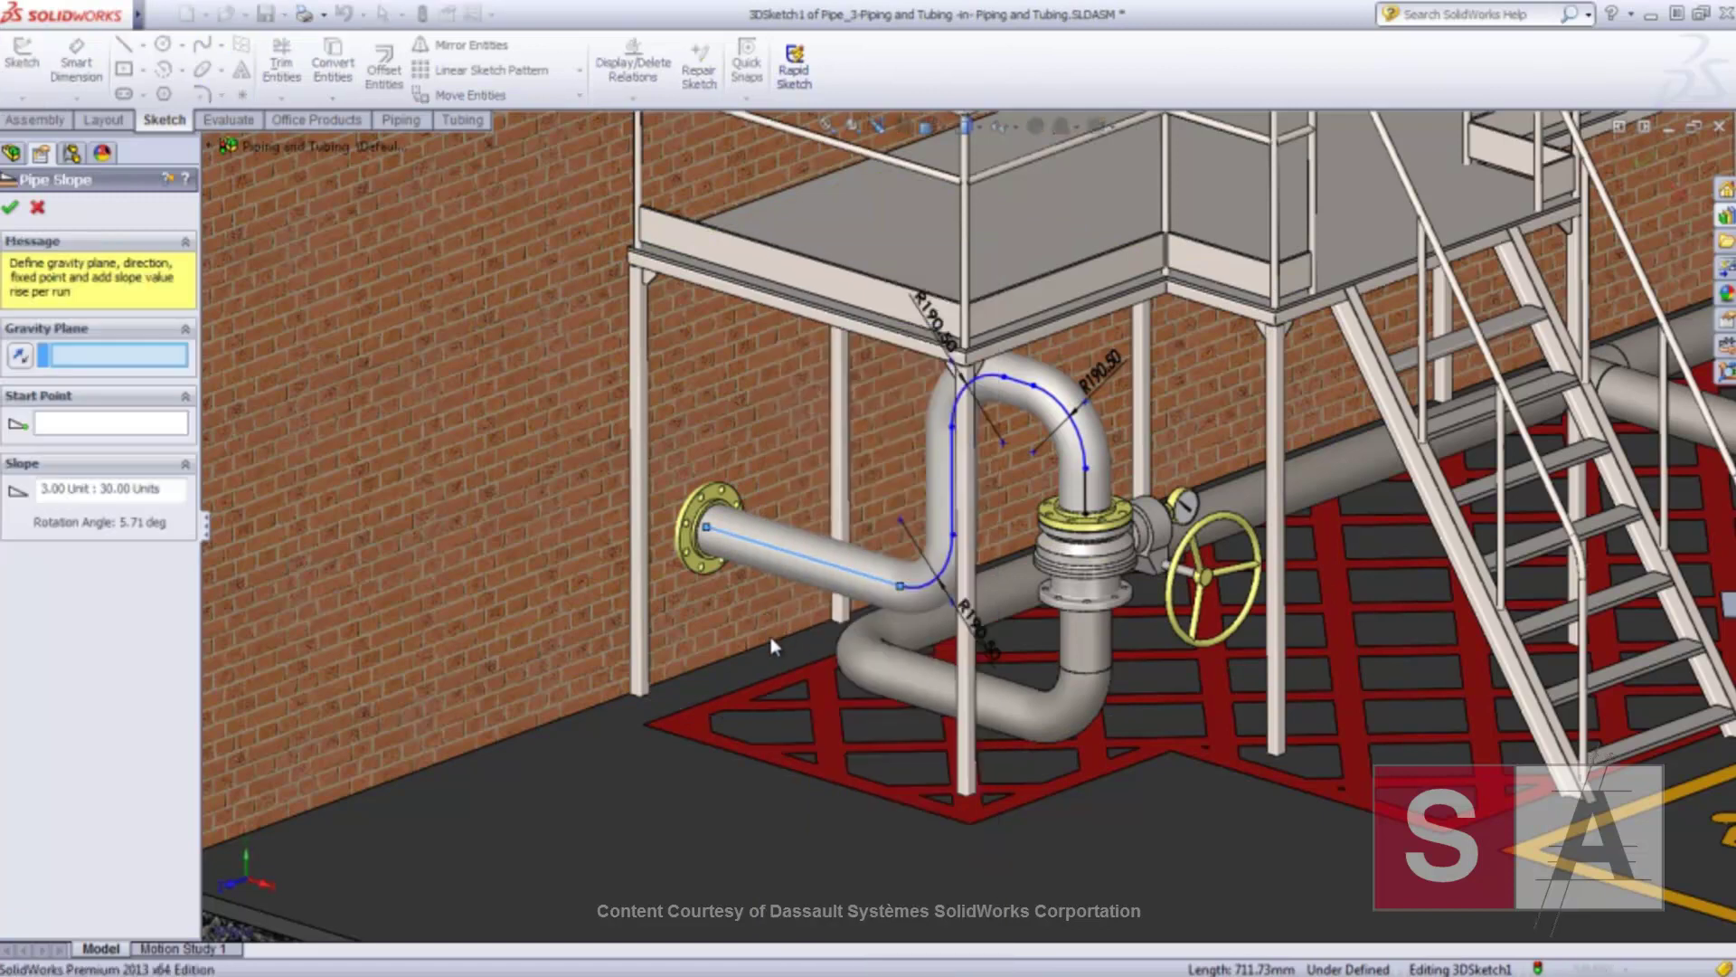
pyautogui.click(774, 648)
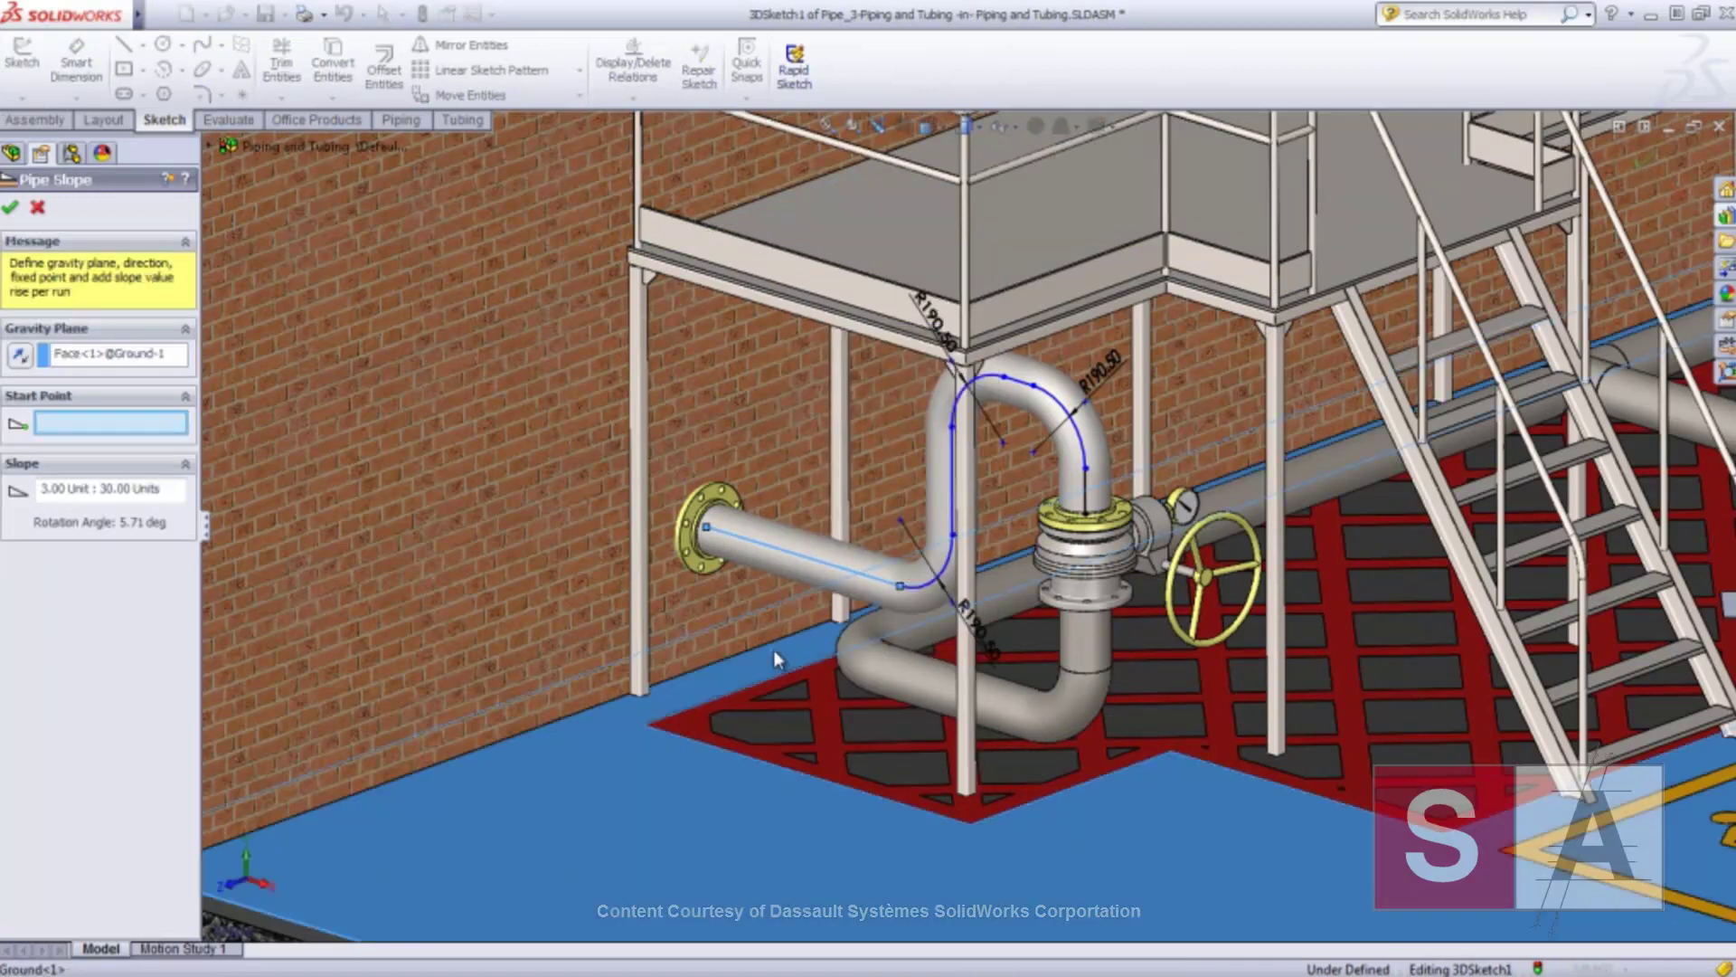
pyautogui.click(706, 529)
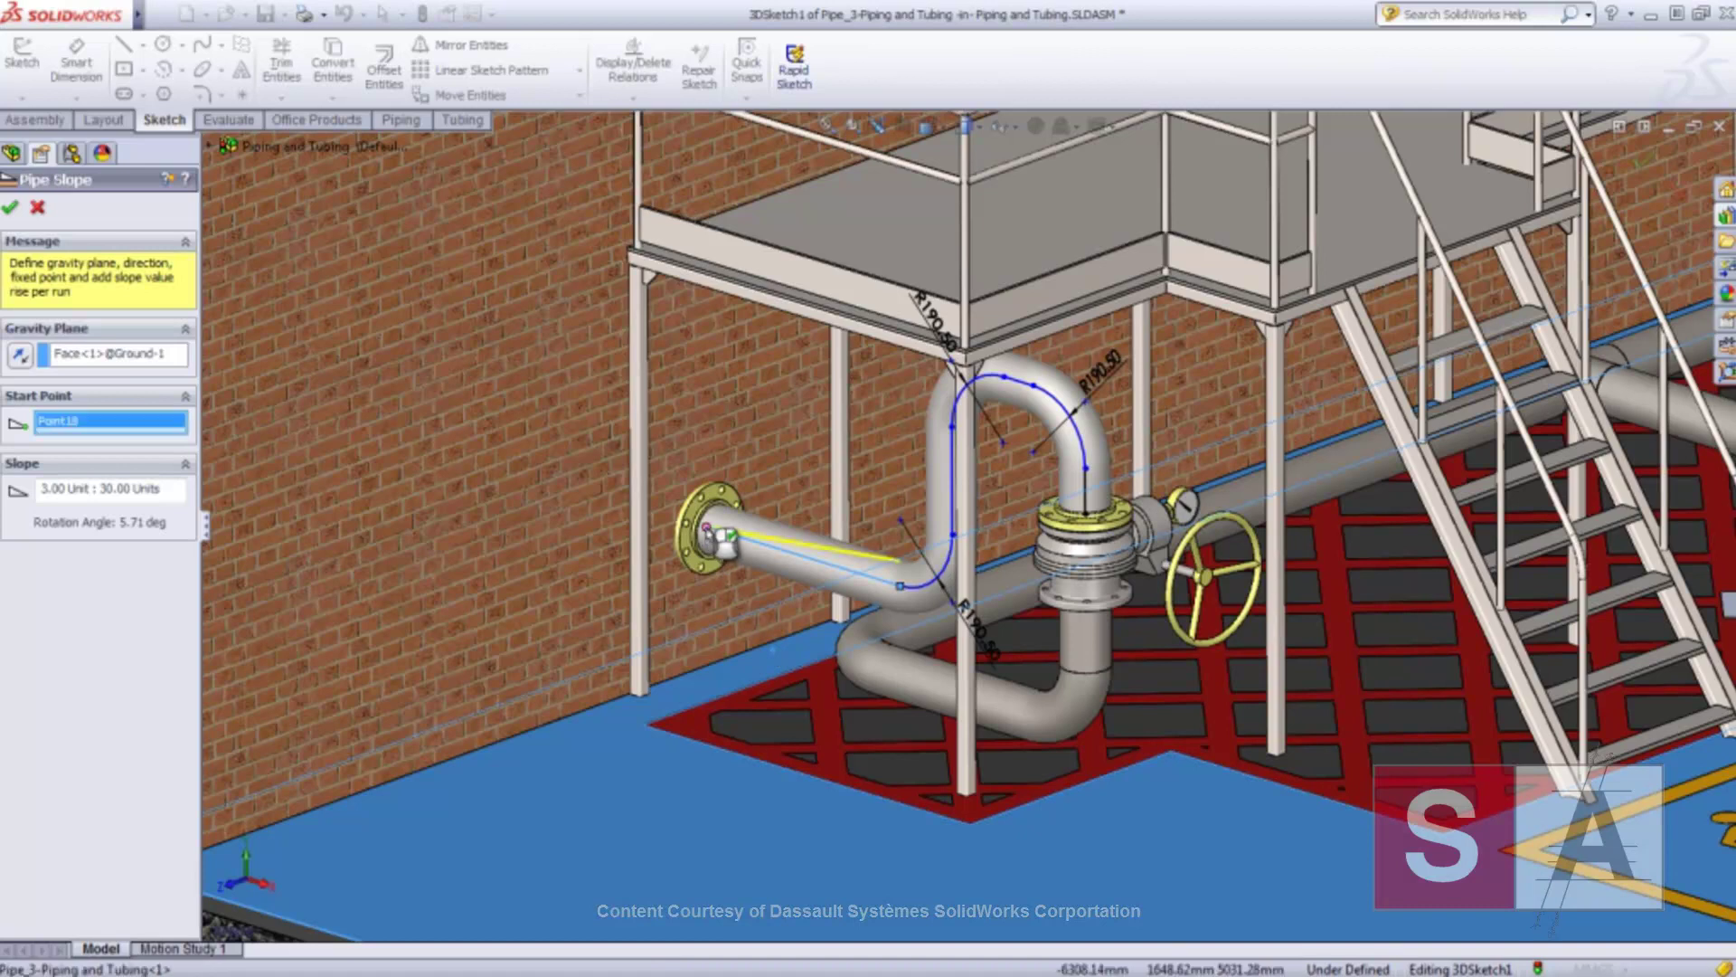
pyautogui.press('Return')
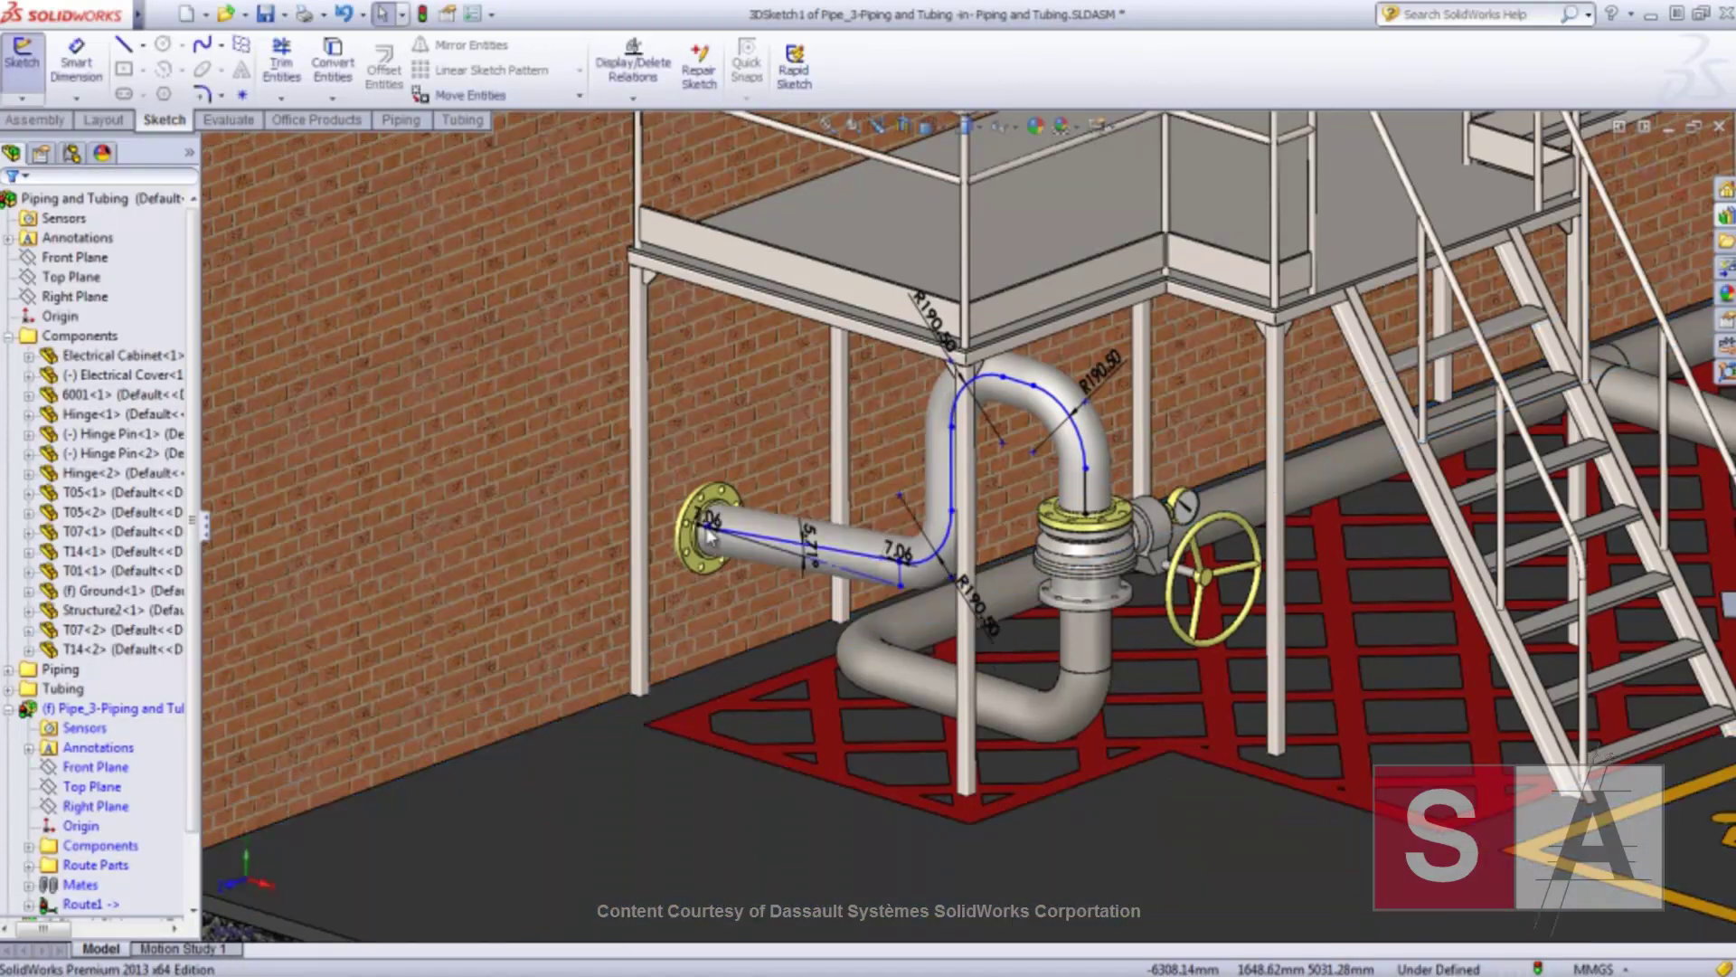
pyautogui.click(1639, 167)
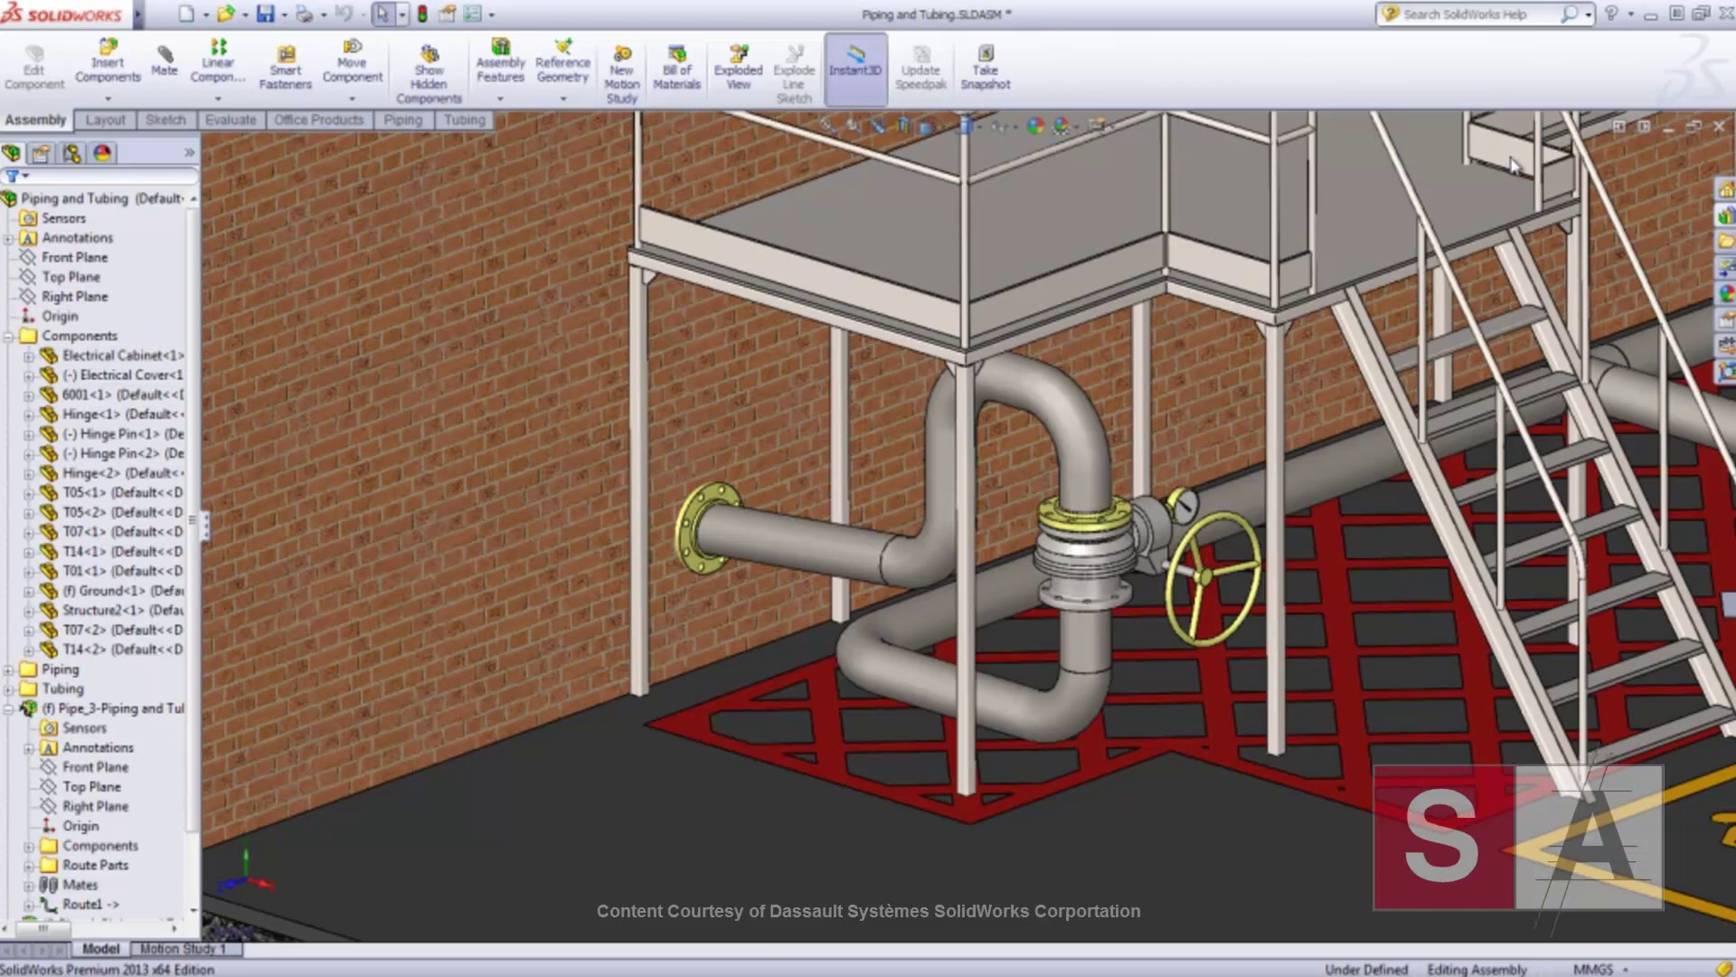
# - Go to the saved tank-area view and start editing the Pipe_4 route
pyautogui.click(946, 132)
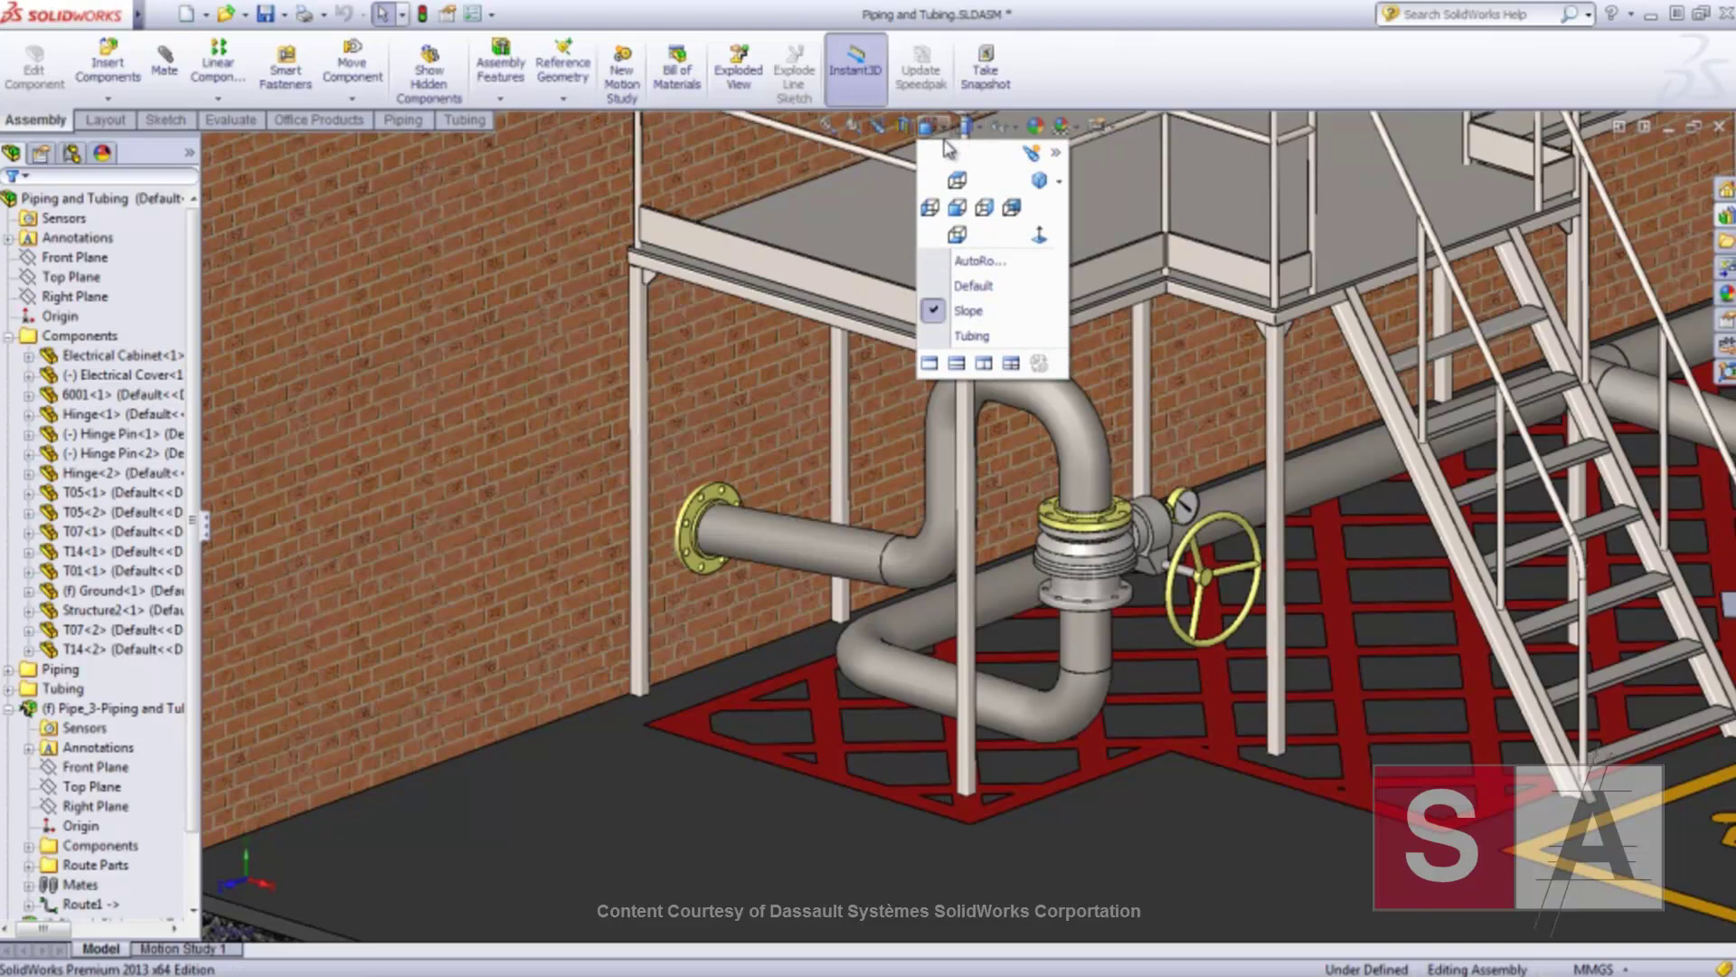
pyautogui.click(969, 262)
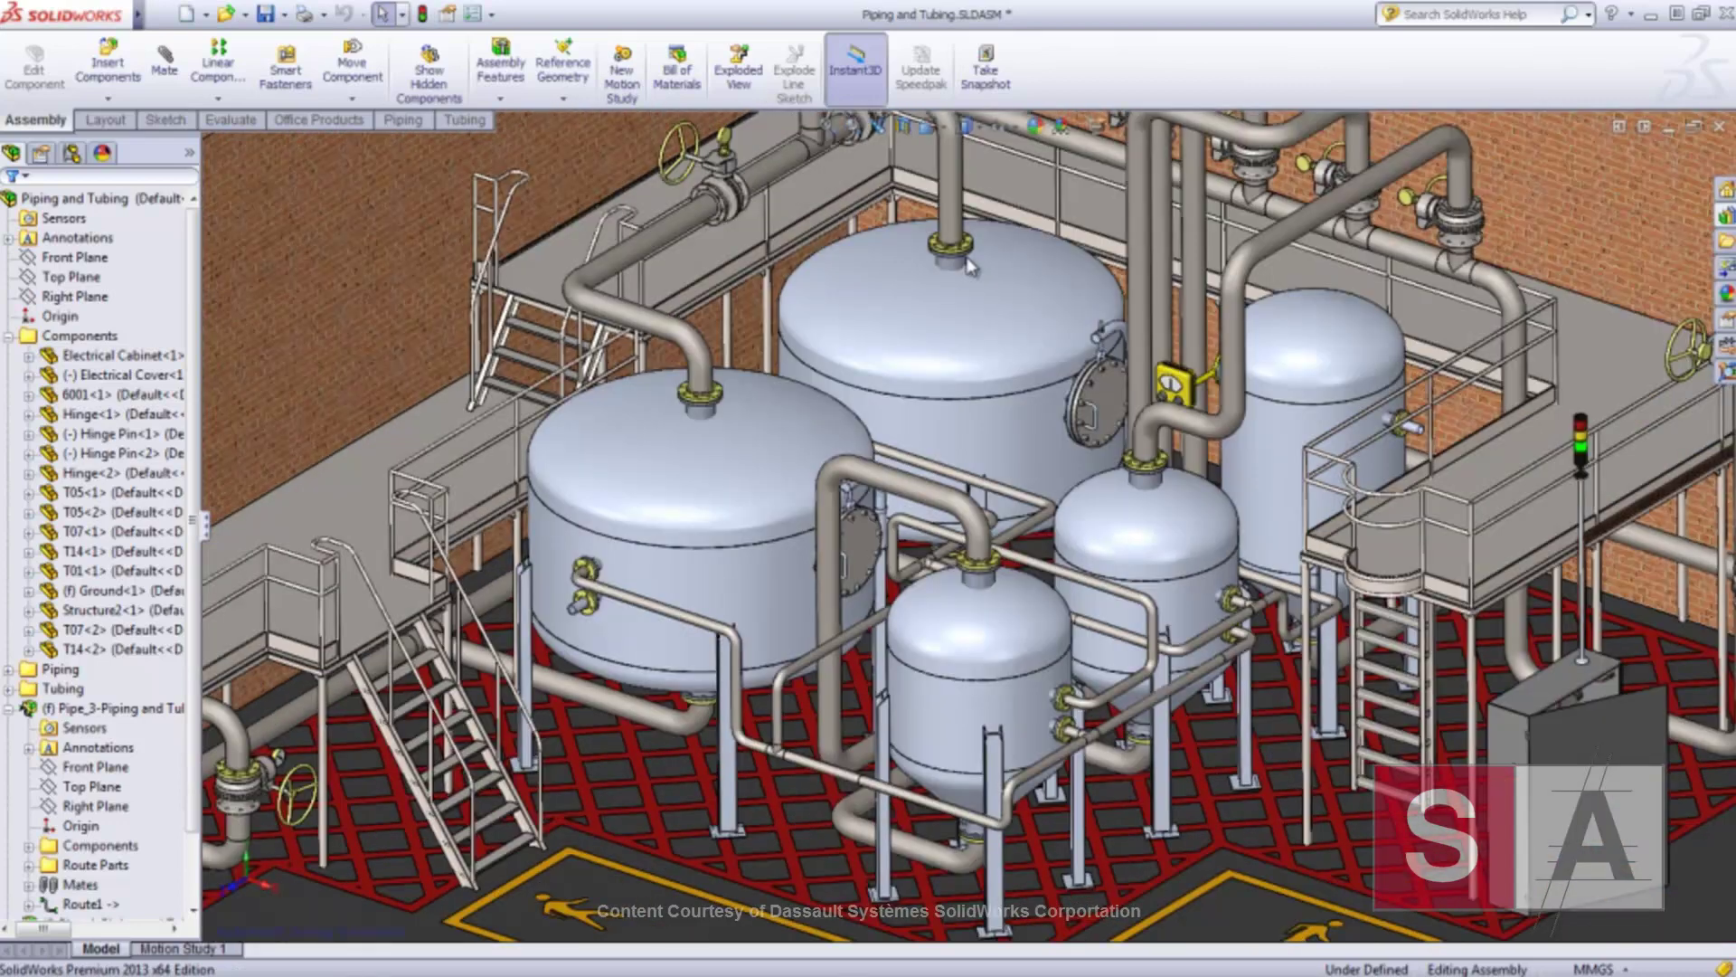
pyautogui.scroll(-3, 200, 312)
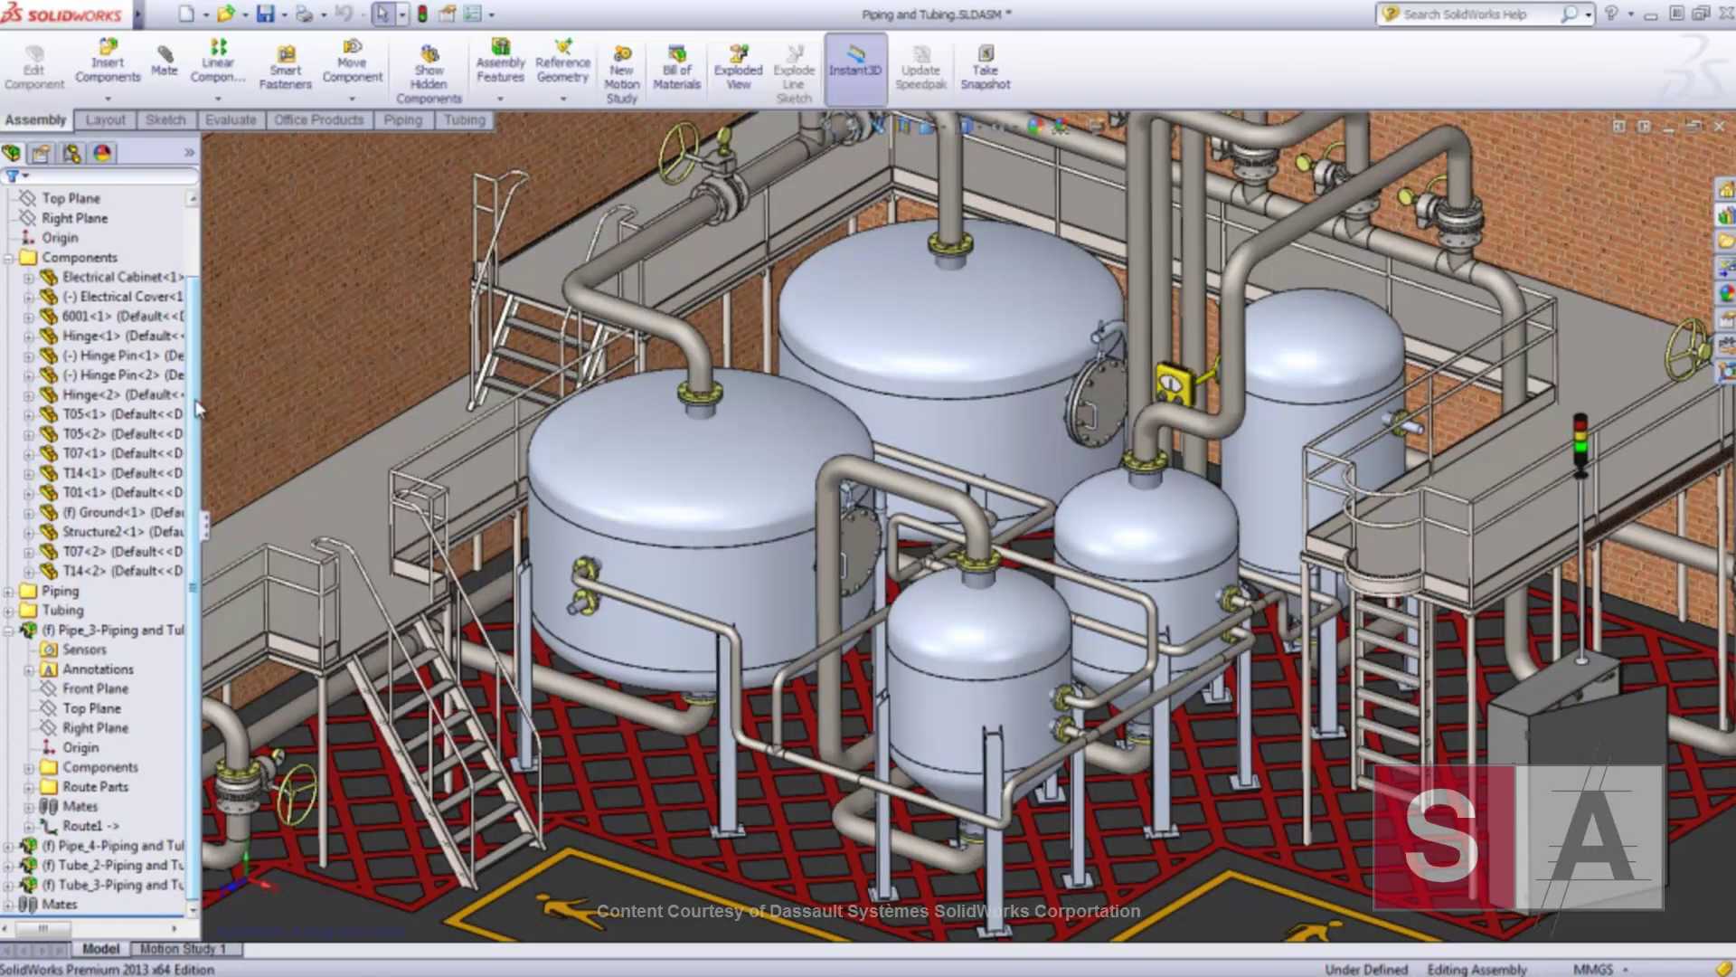
pyautogui.rightClick(72, 850)
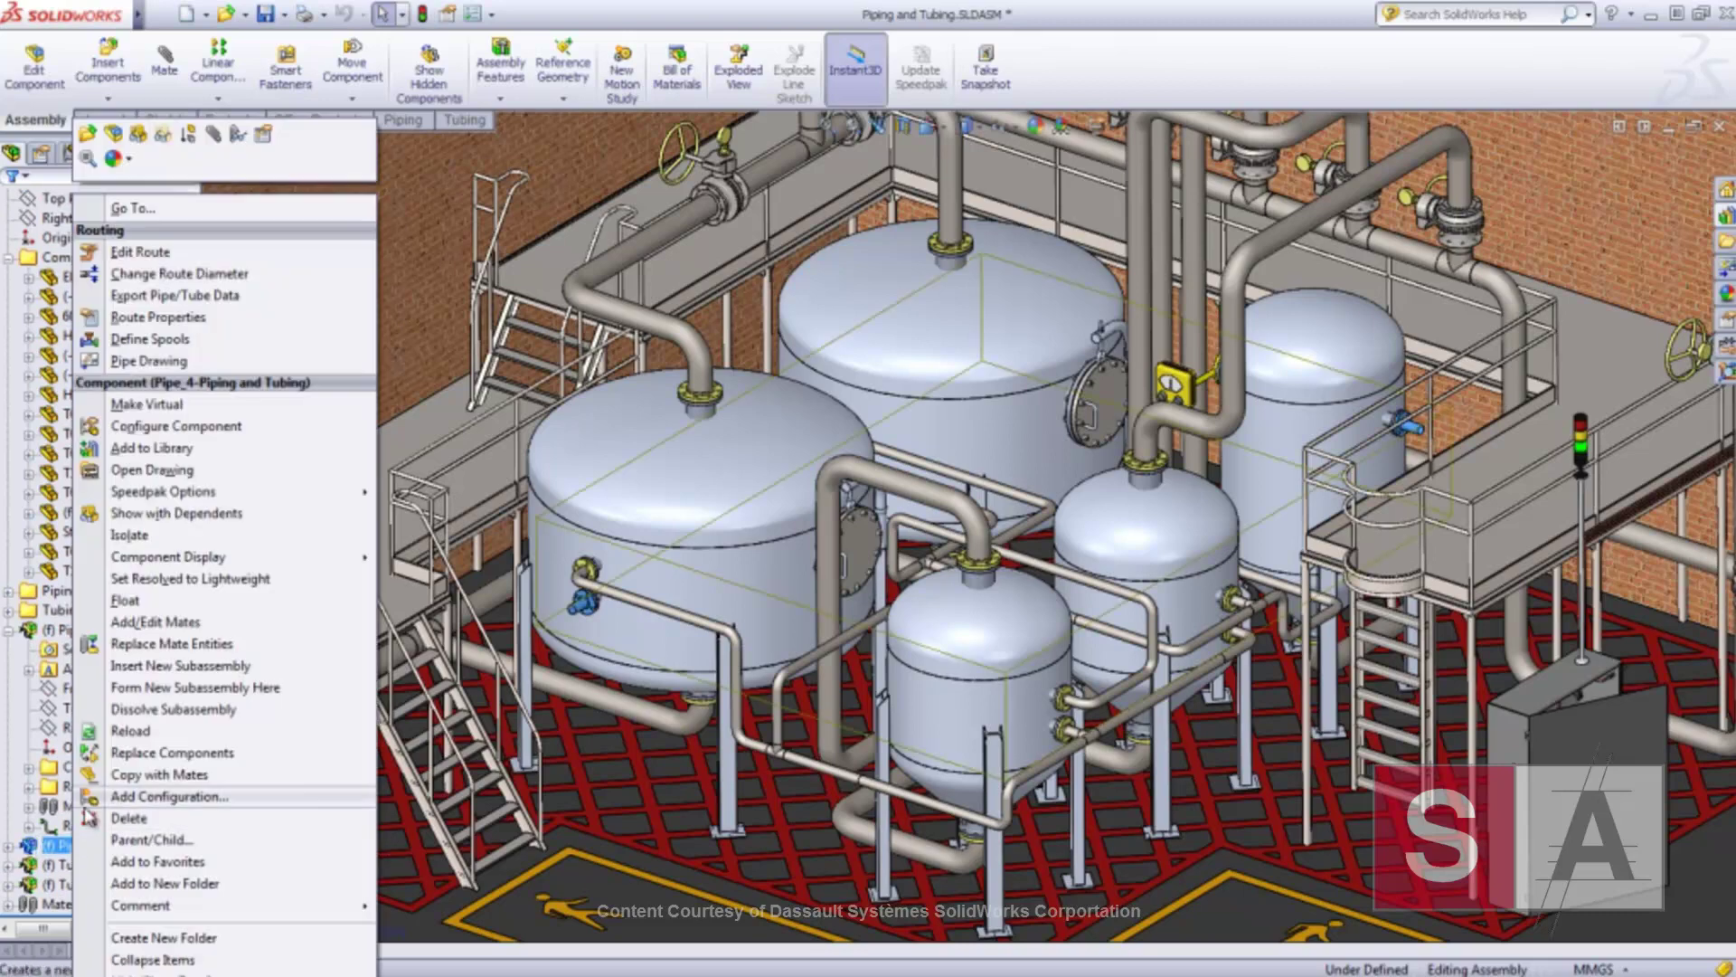
pyautogui.click(158, 261)
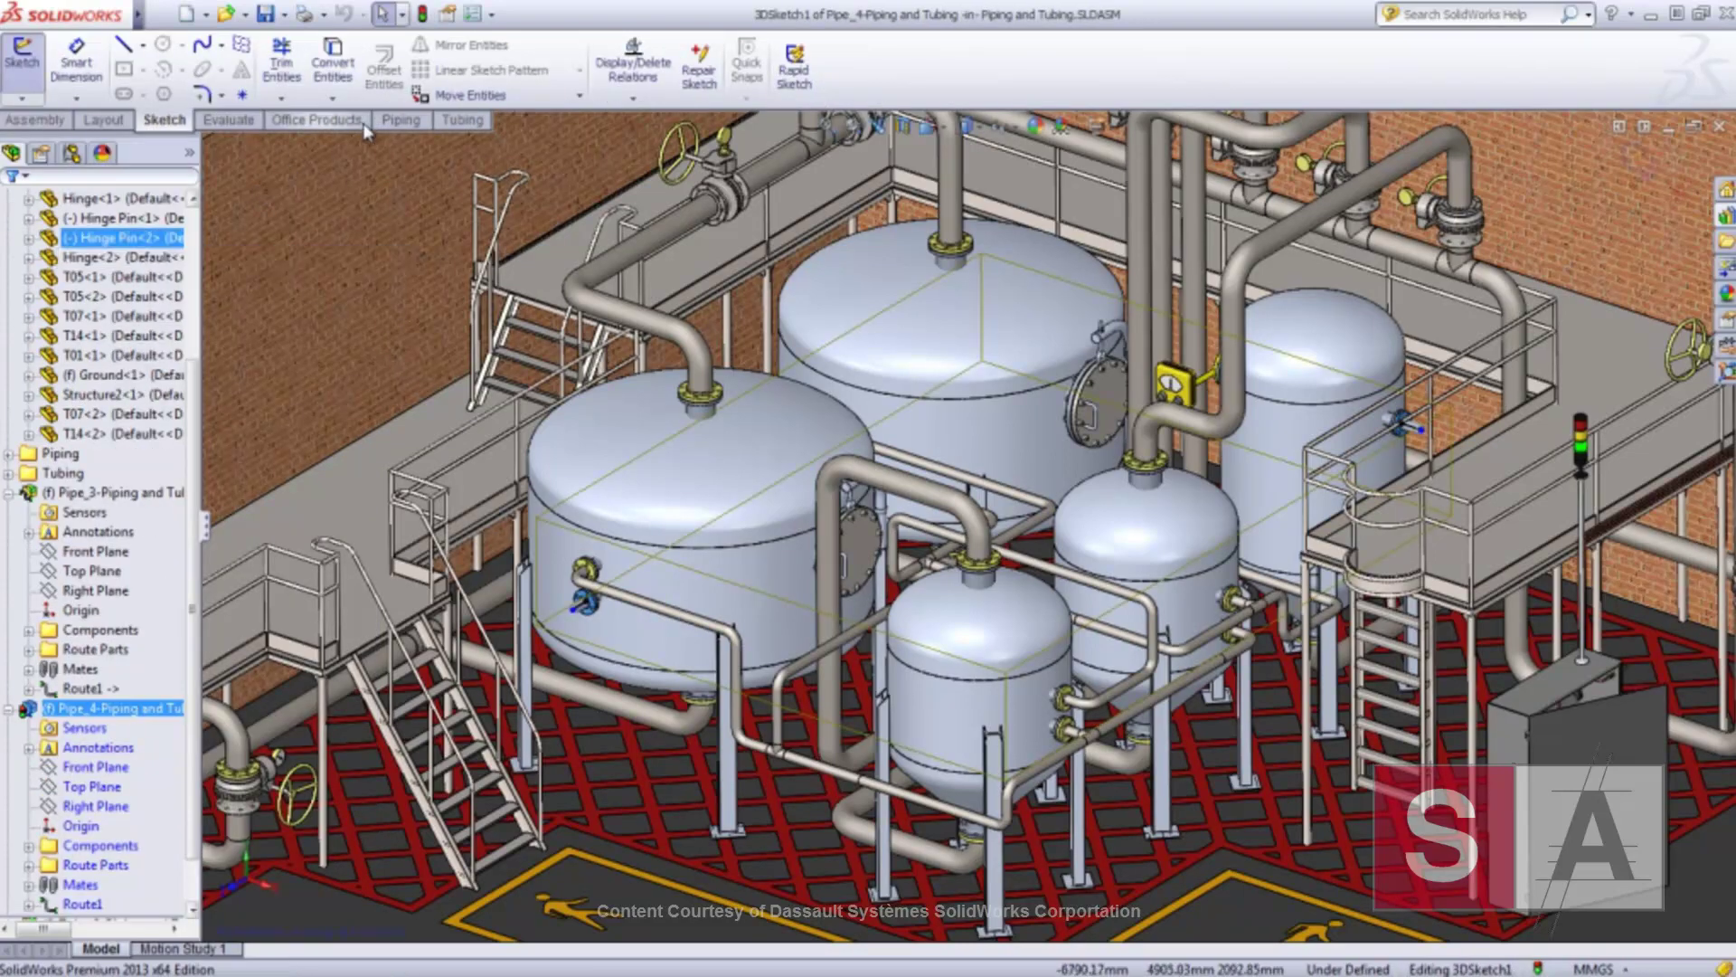
# - Auto-route along geometry faces from the left tank nozzle down and left across the ground
pyautogui.click(401, 119)
pyautogui.click(217, 71)
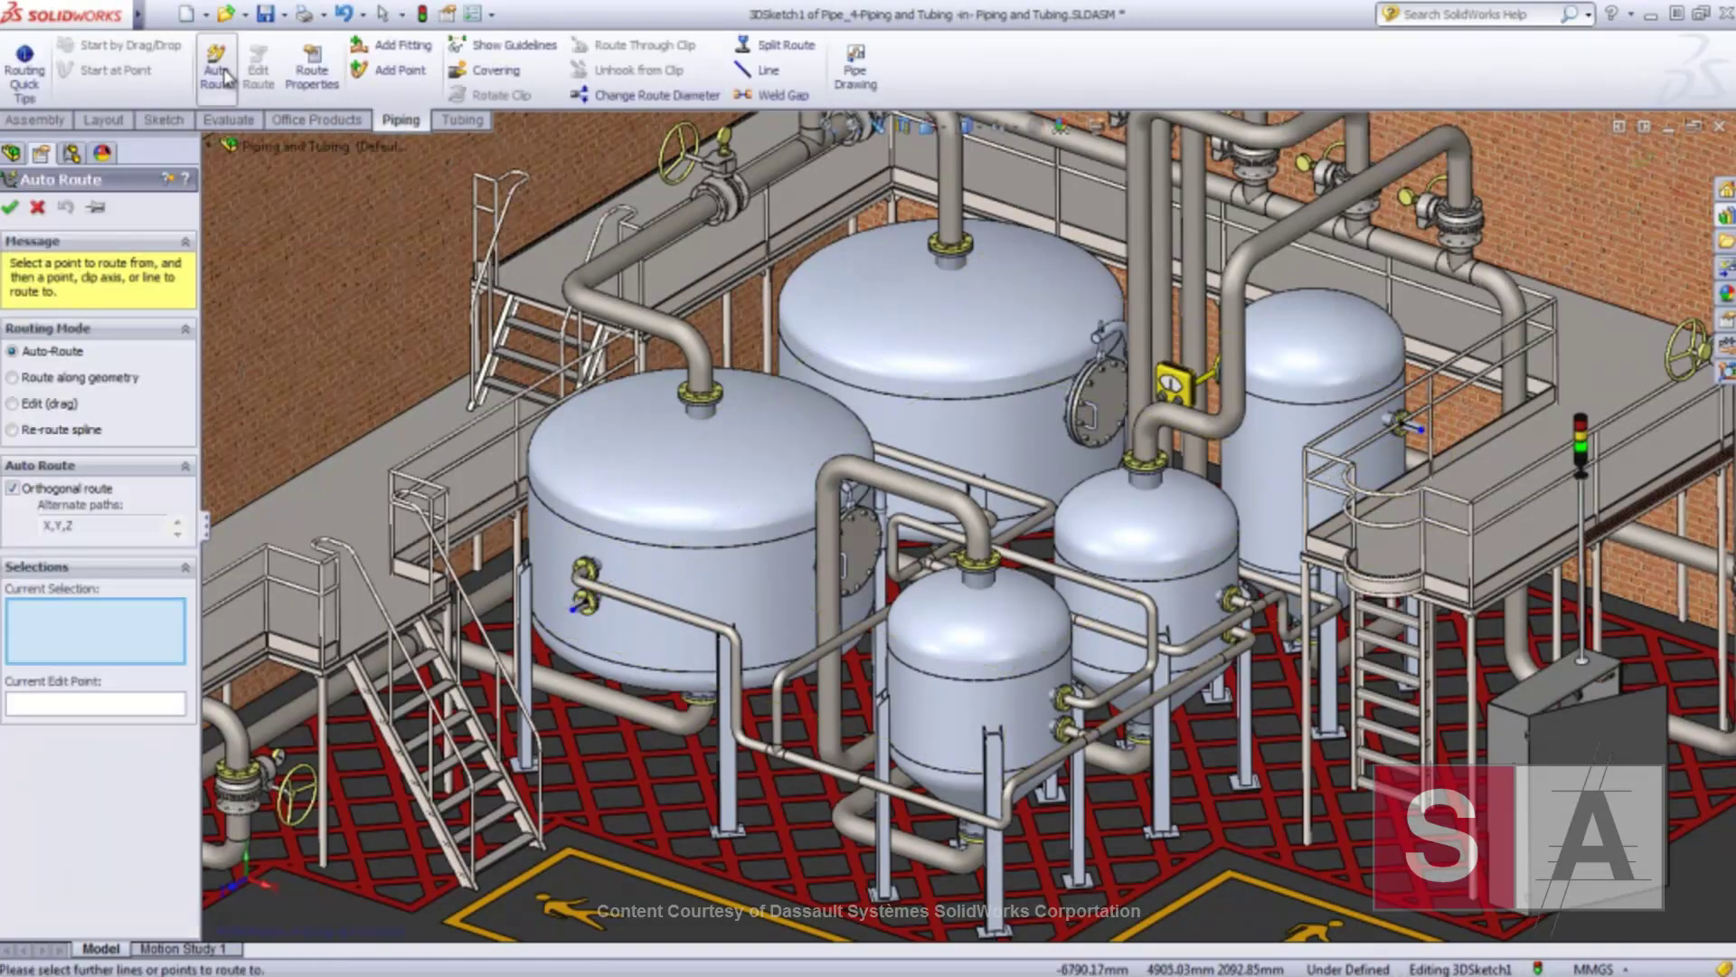
pyautogui.click(13, 378)
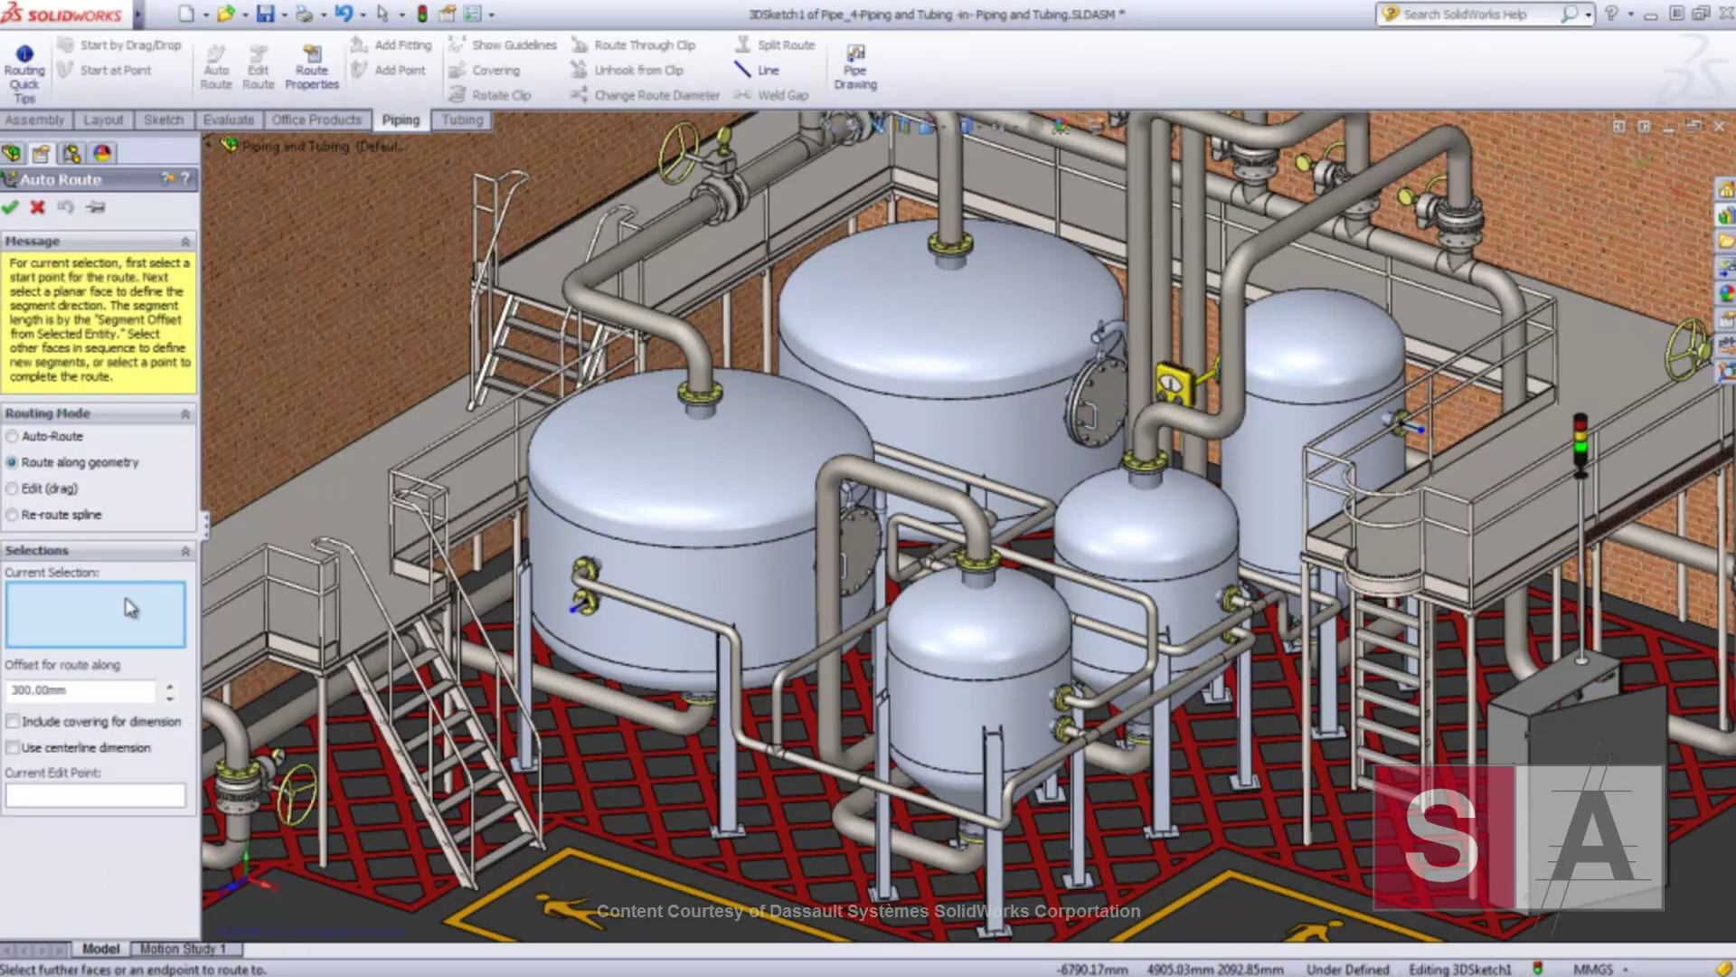
pyautogui.click(570, 612)
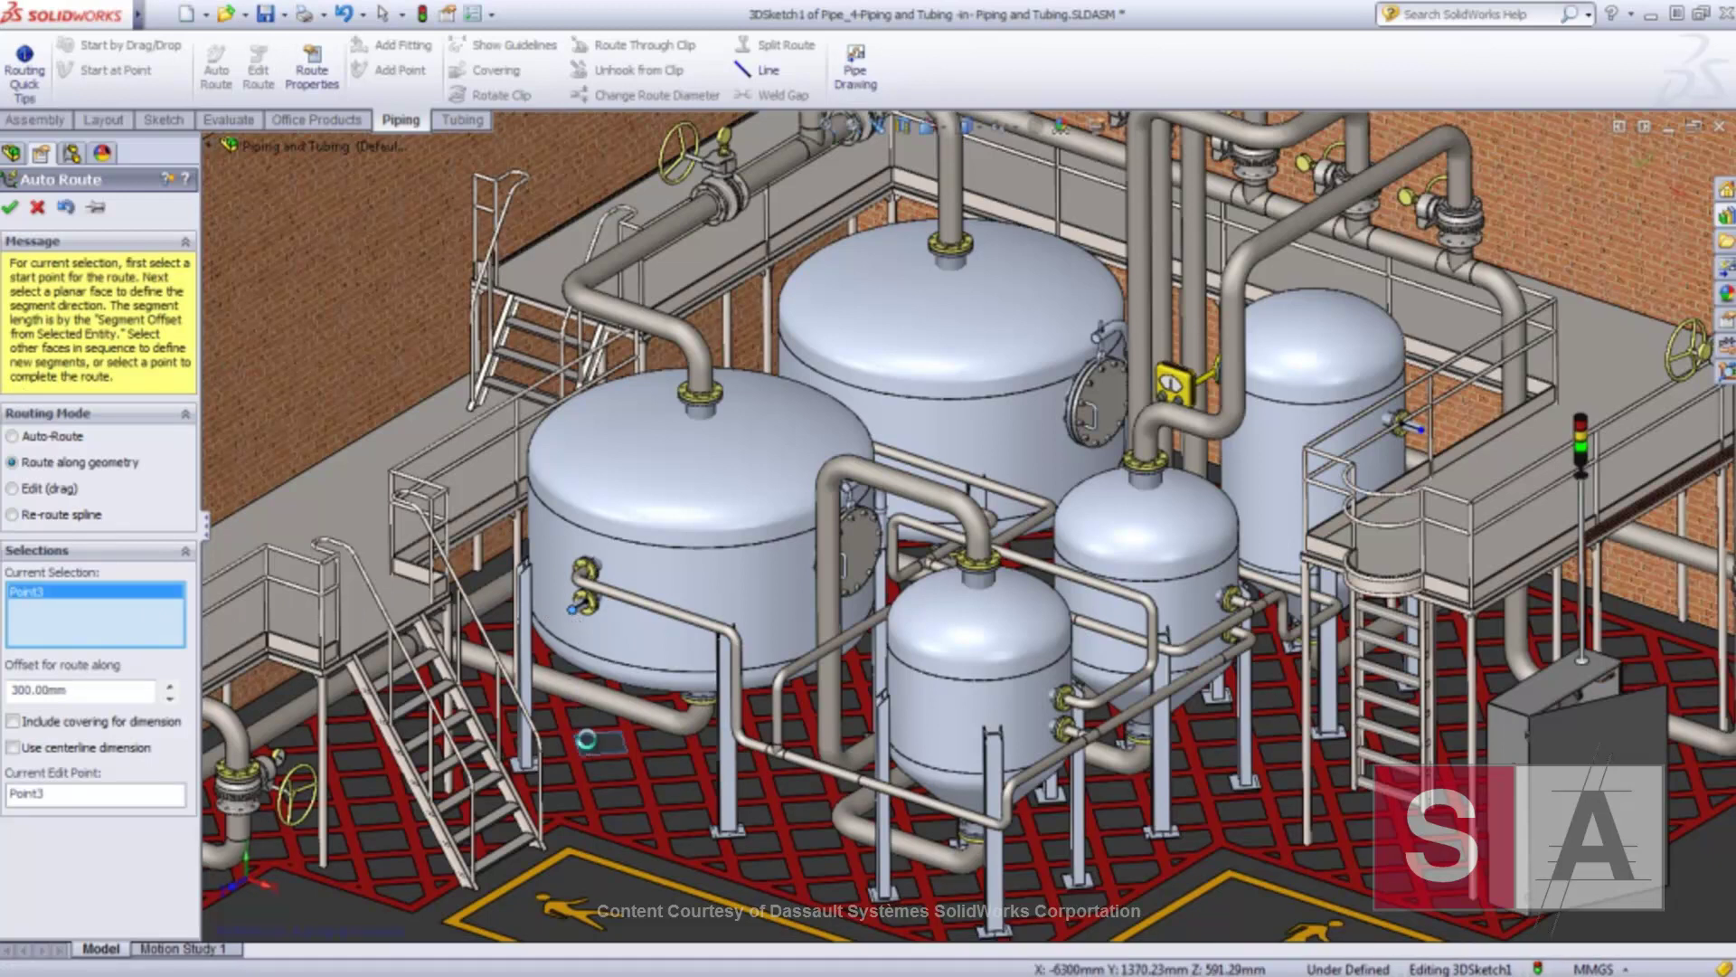
pyautogui.click(597, 746)
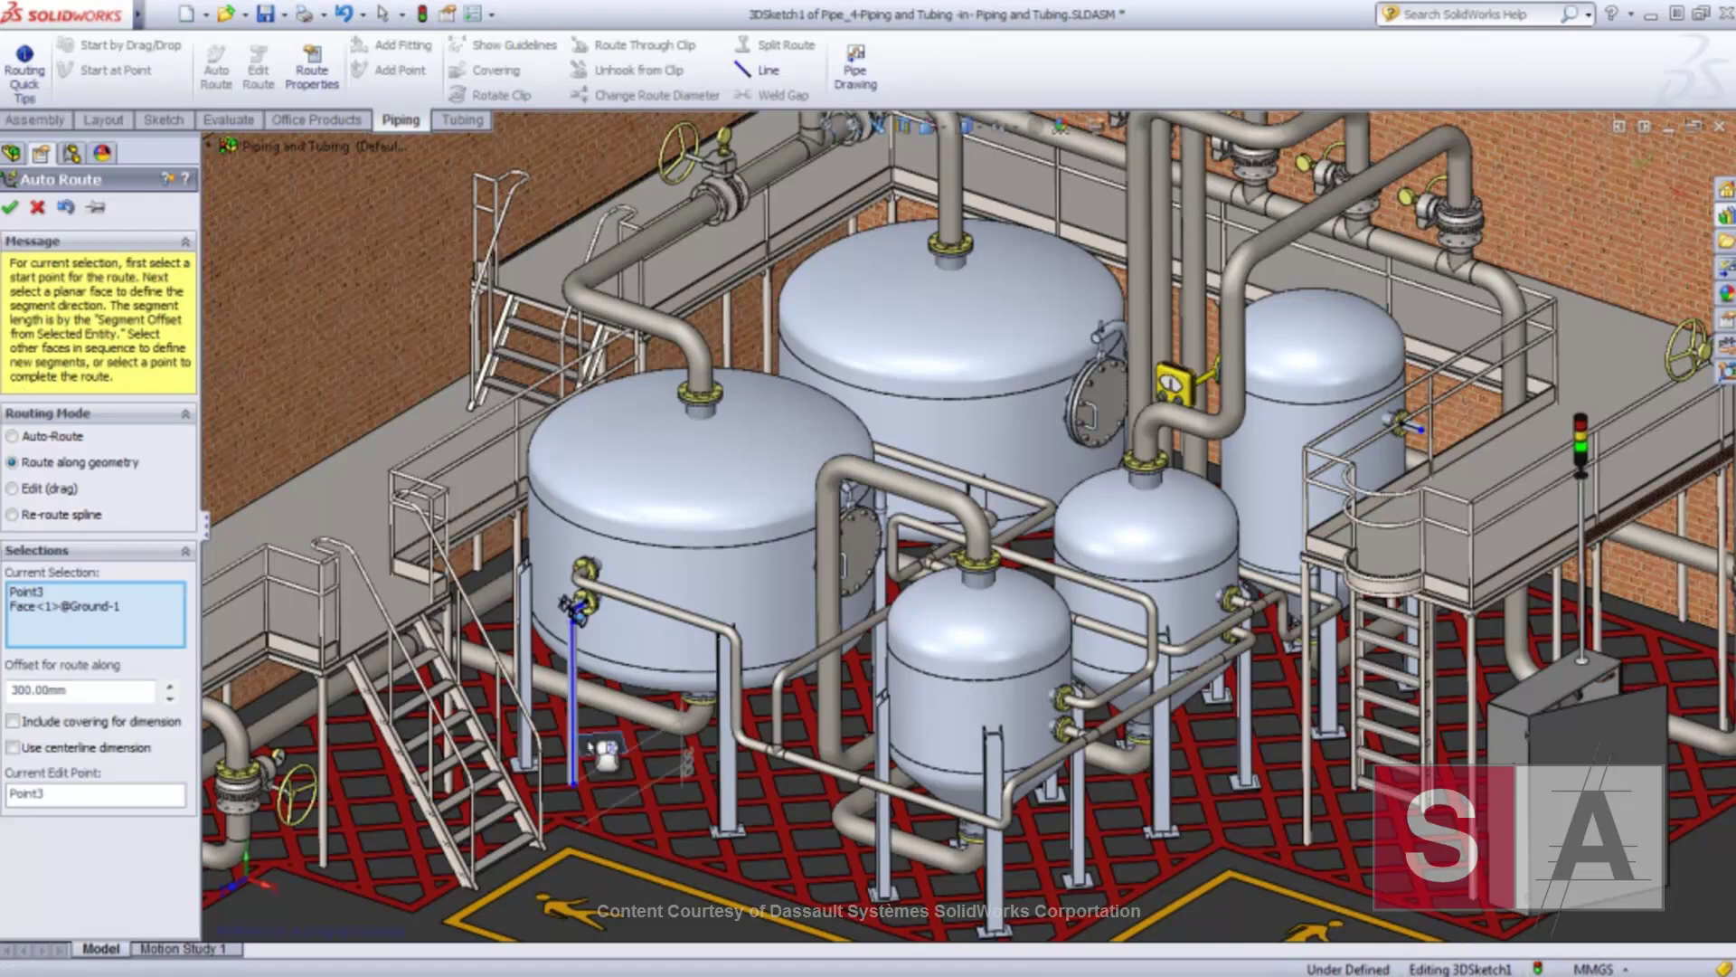
pyautogui.click(262, 434)
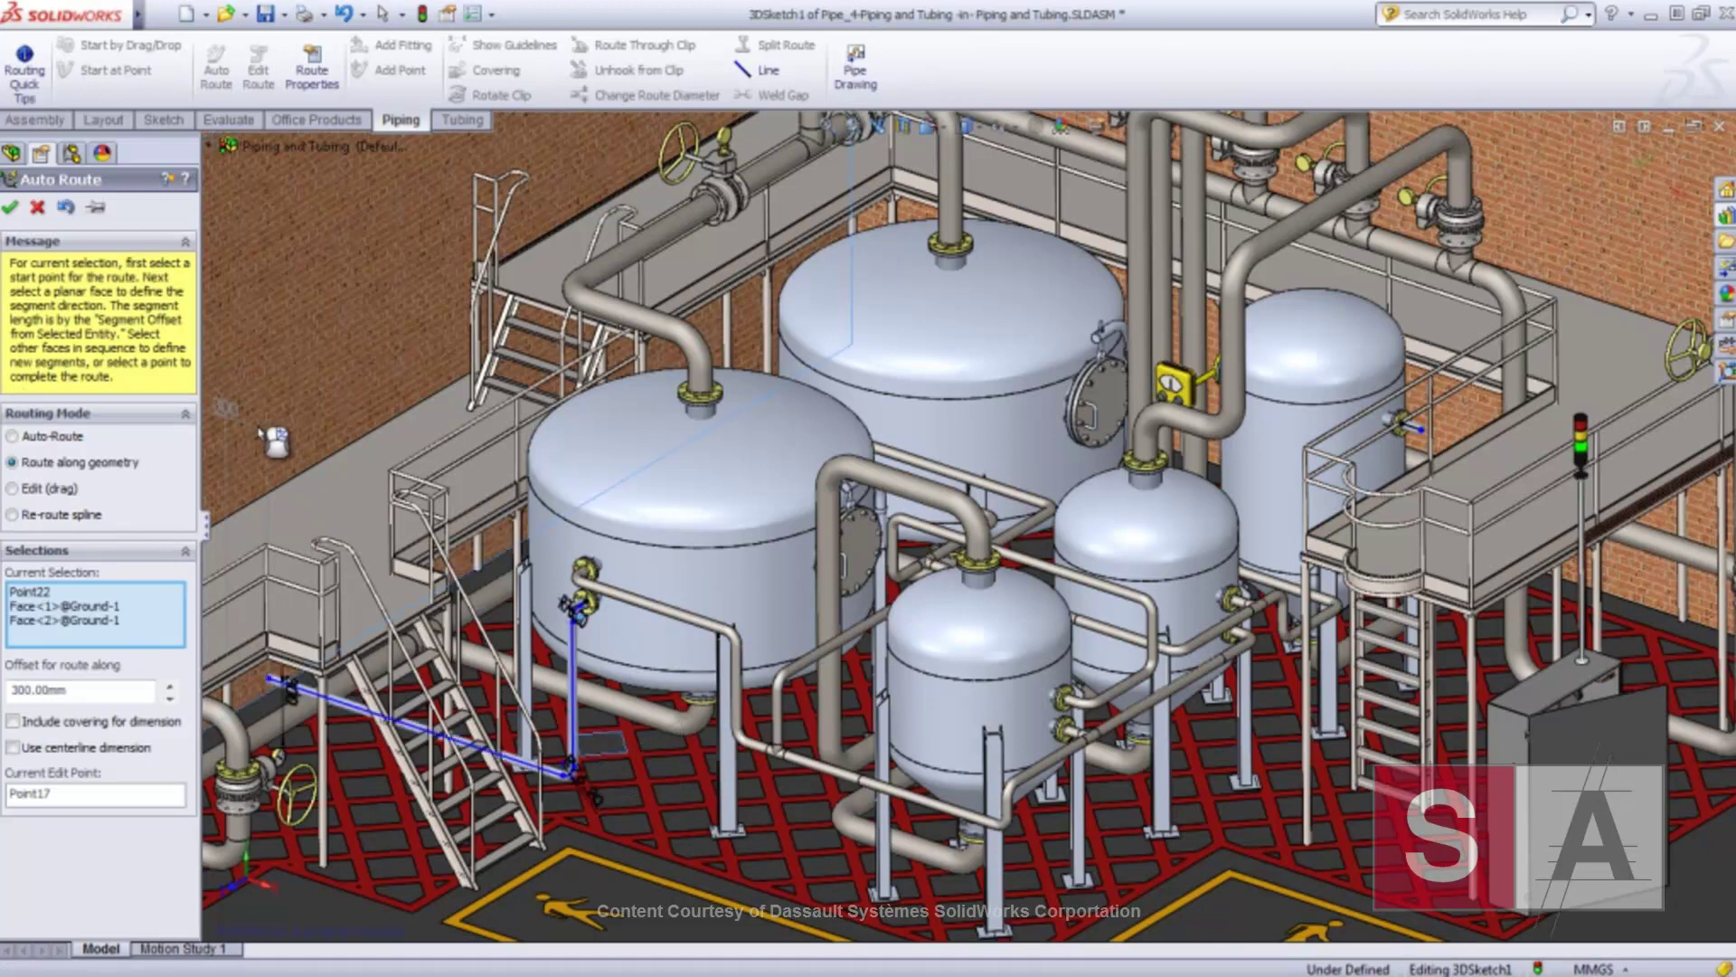
pyautogui.rightClick(168, 620)
pyautogui.click(174, 624)
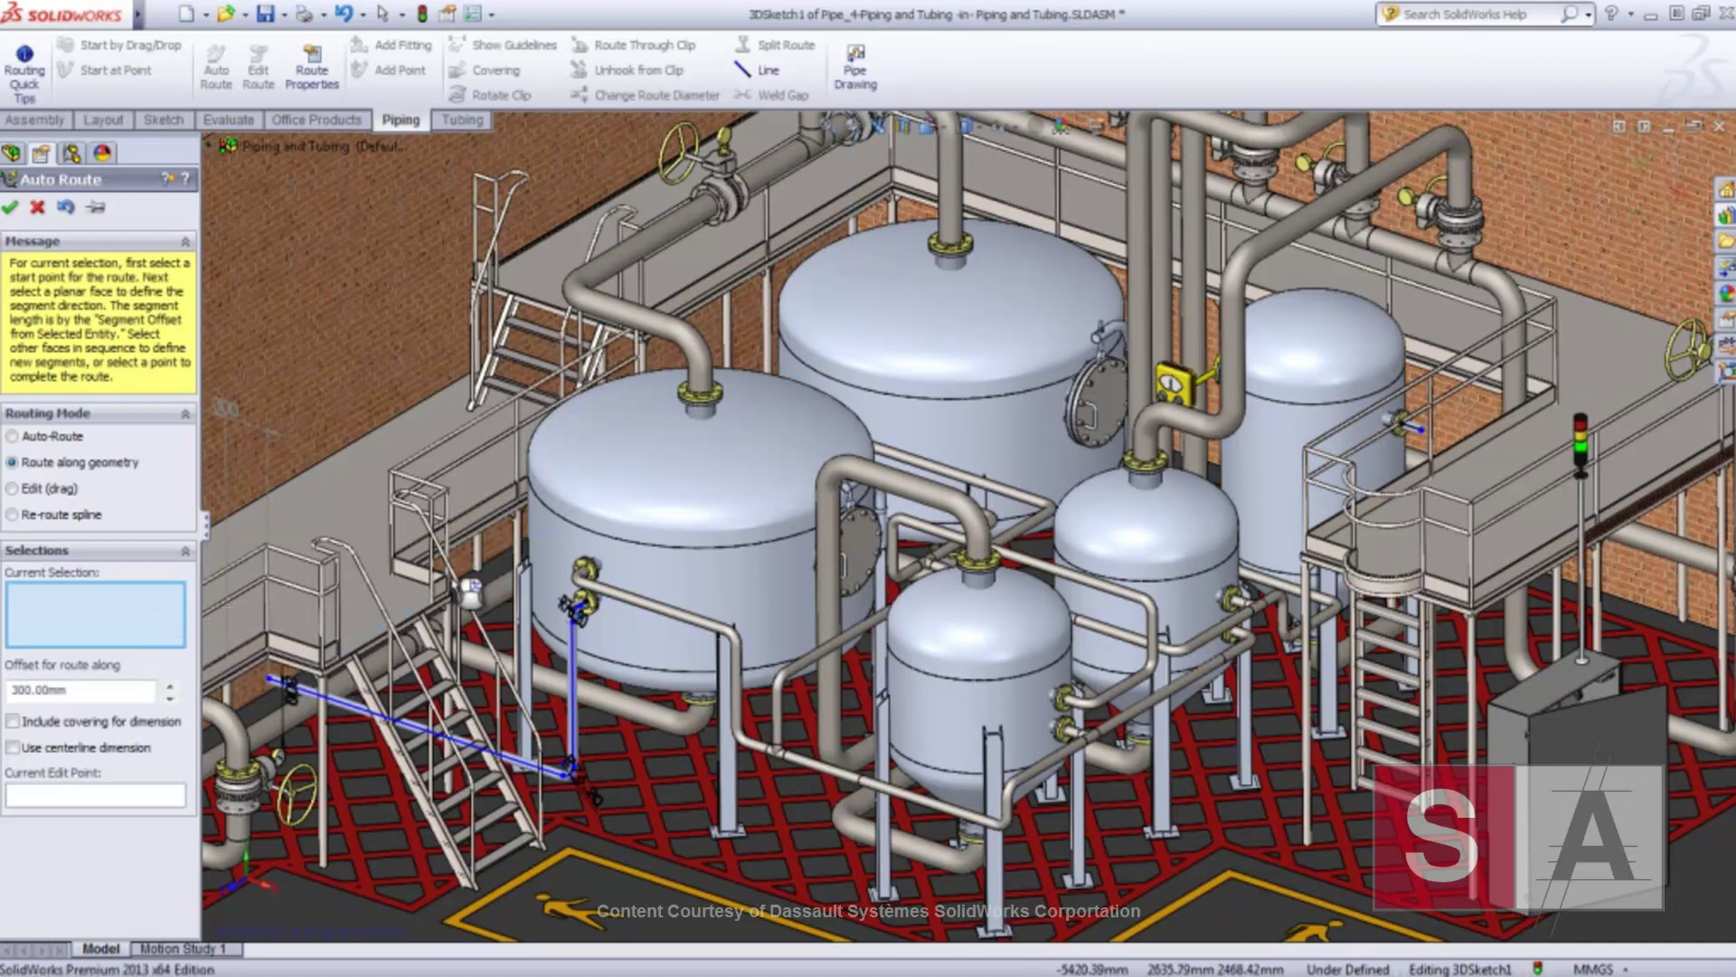
# - Route from the right nozzle along the ground to the back tank and left end point
pyautogui.click(1431, 436)
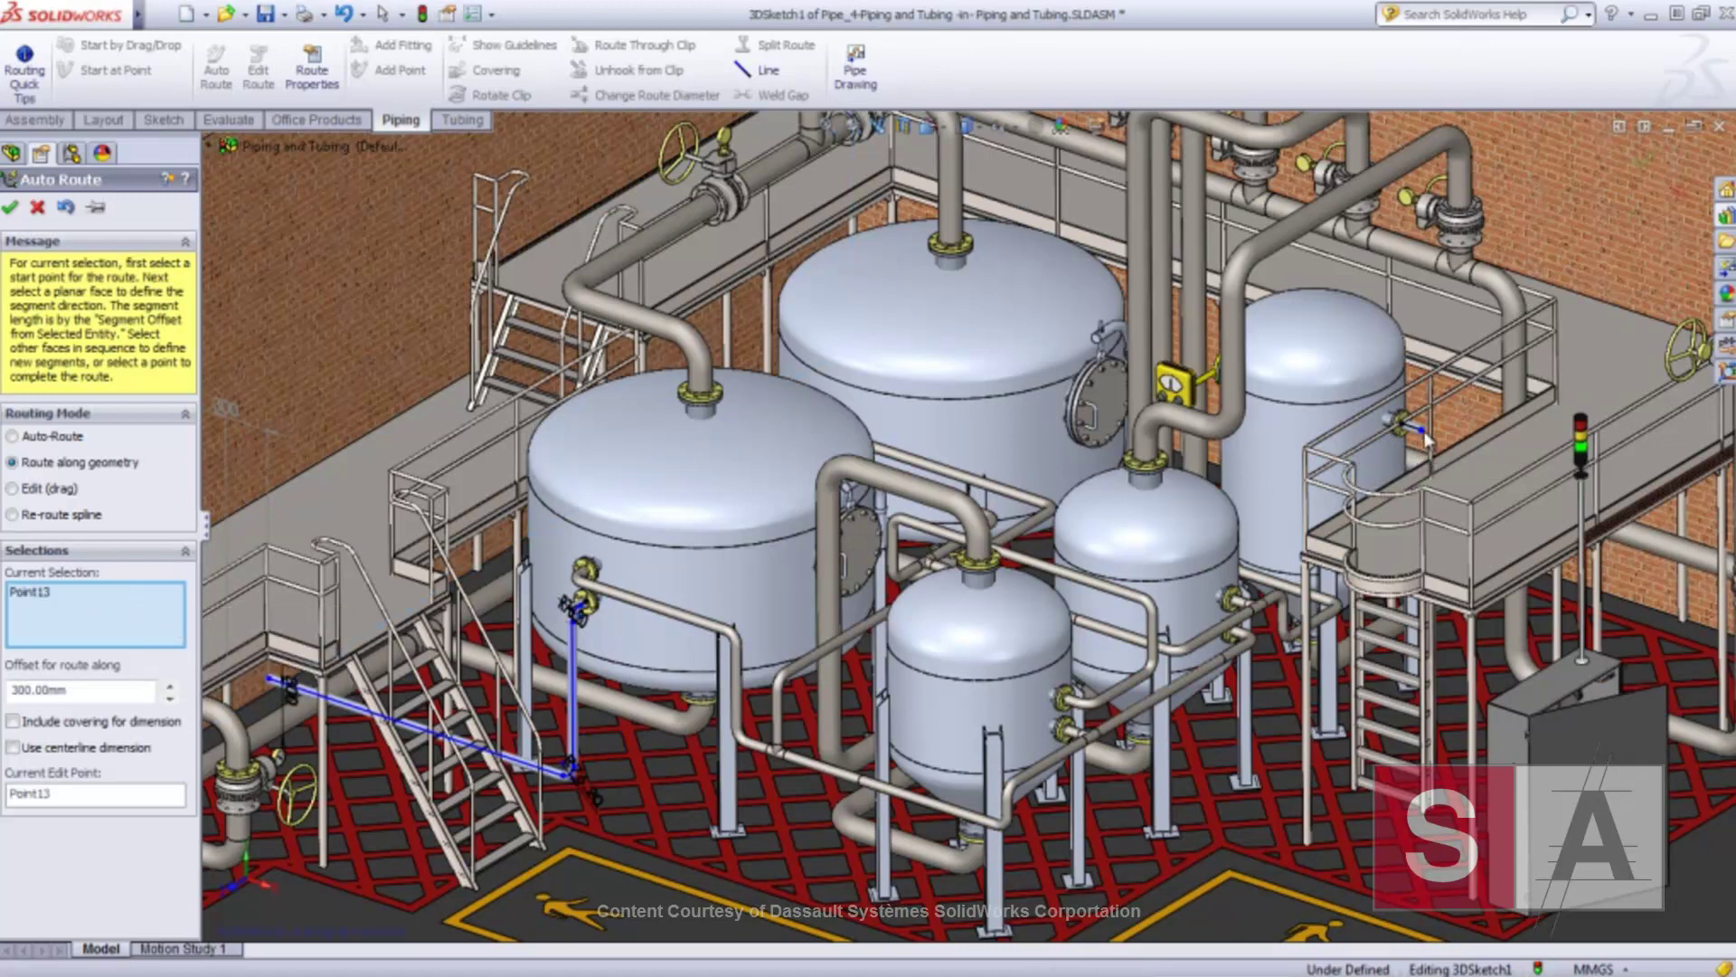
pyautogui.click(1444, 644)
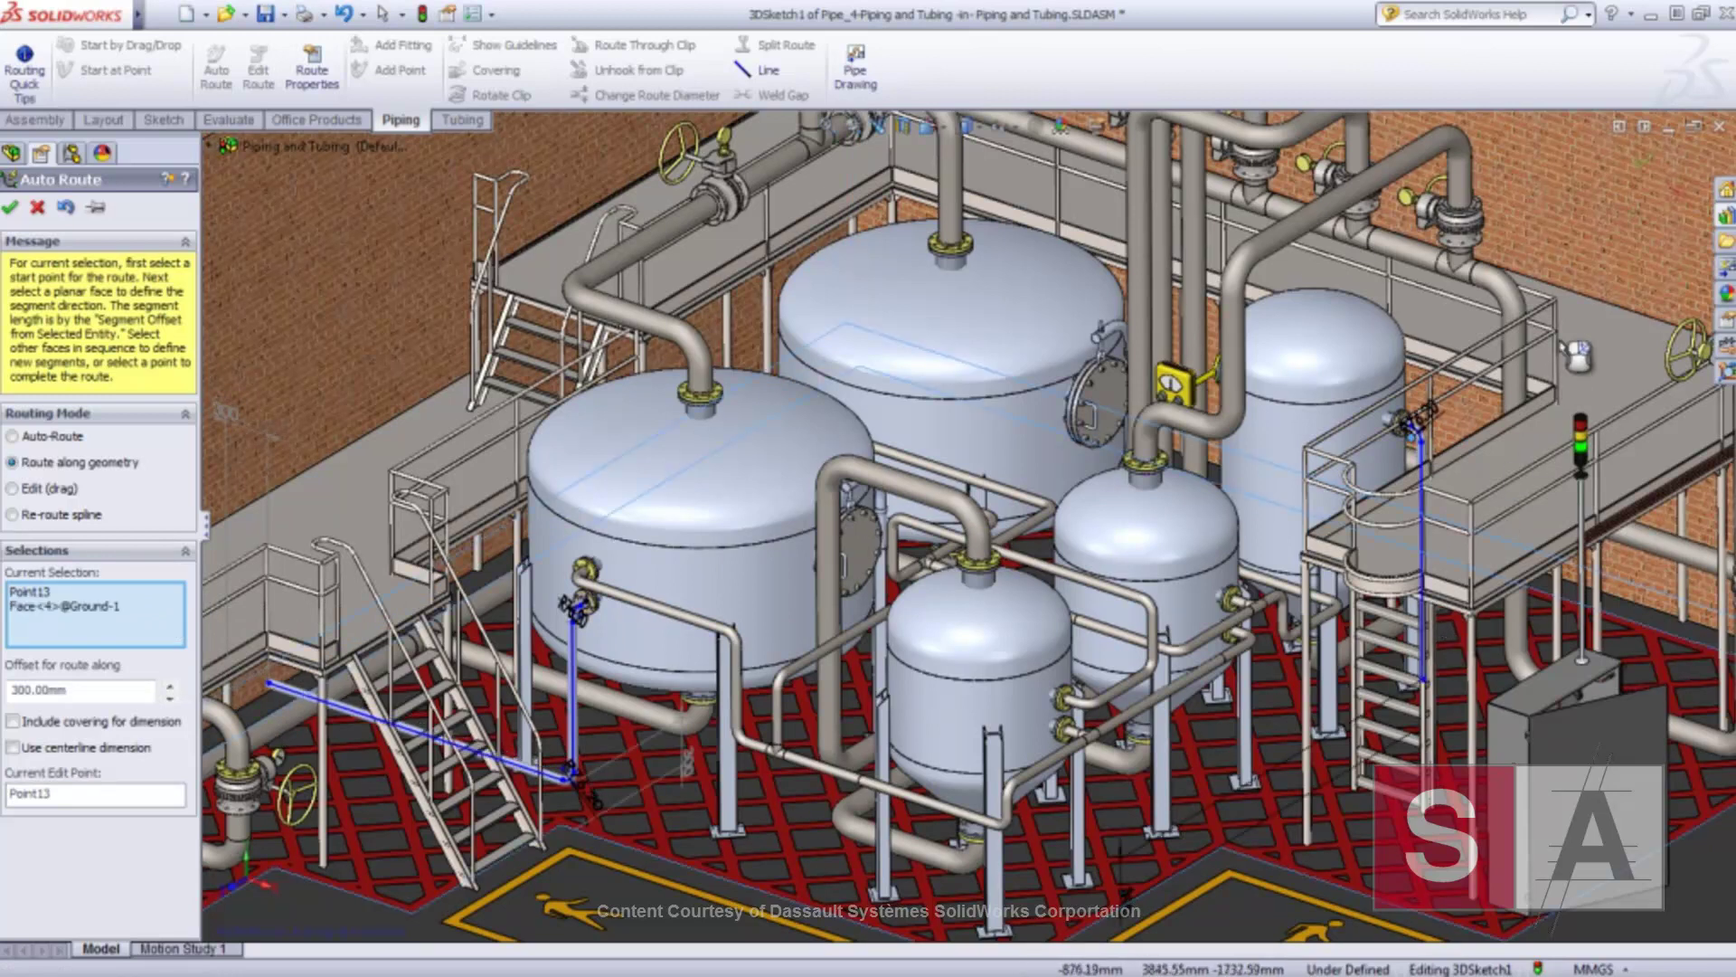
pyautogui.click(1602, 252)
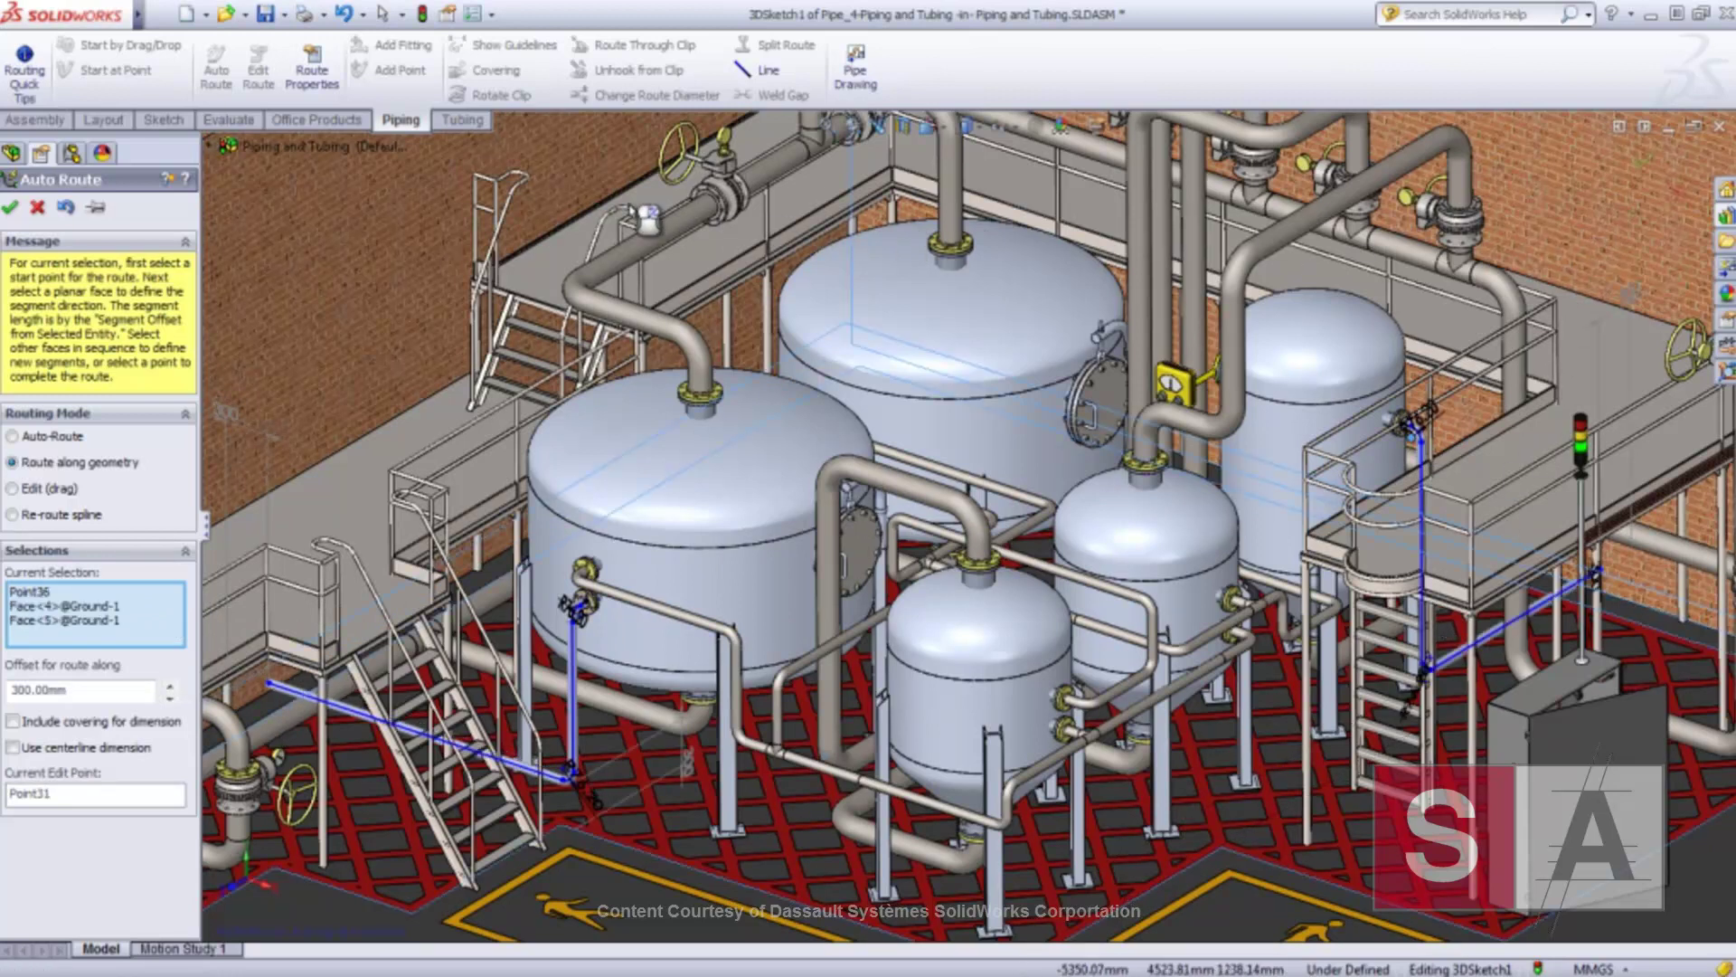
pyautogui.click(583, 204)
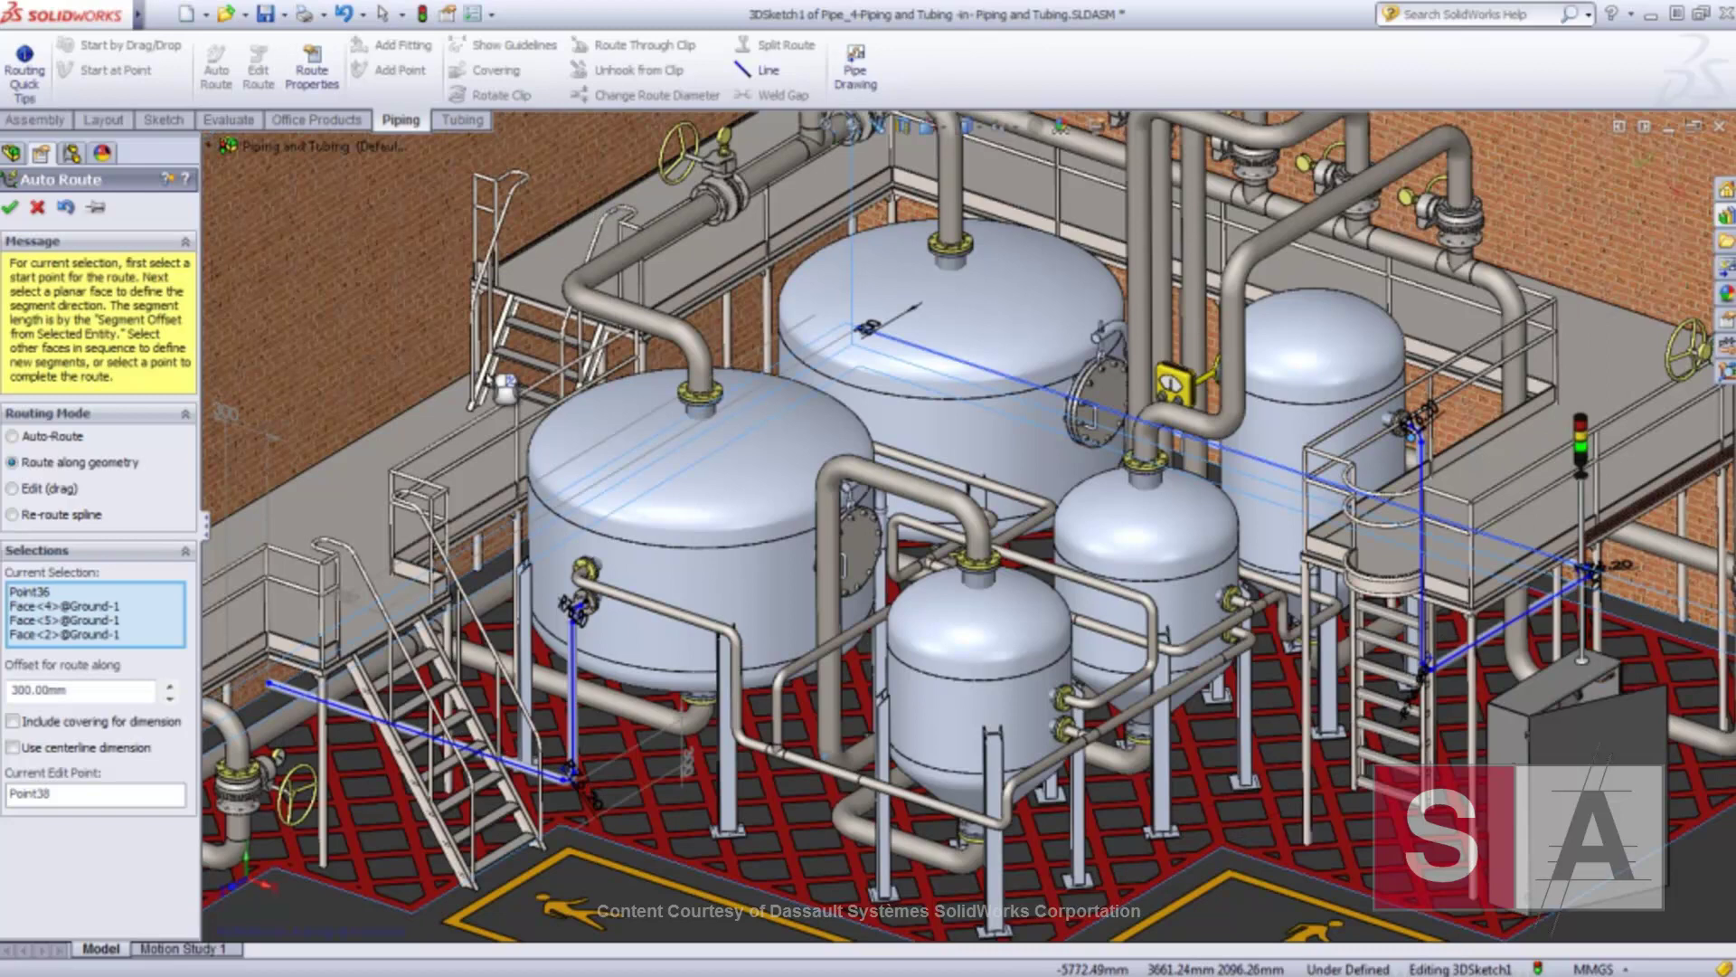
pyautogui.click(270, 687)
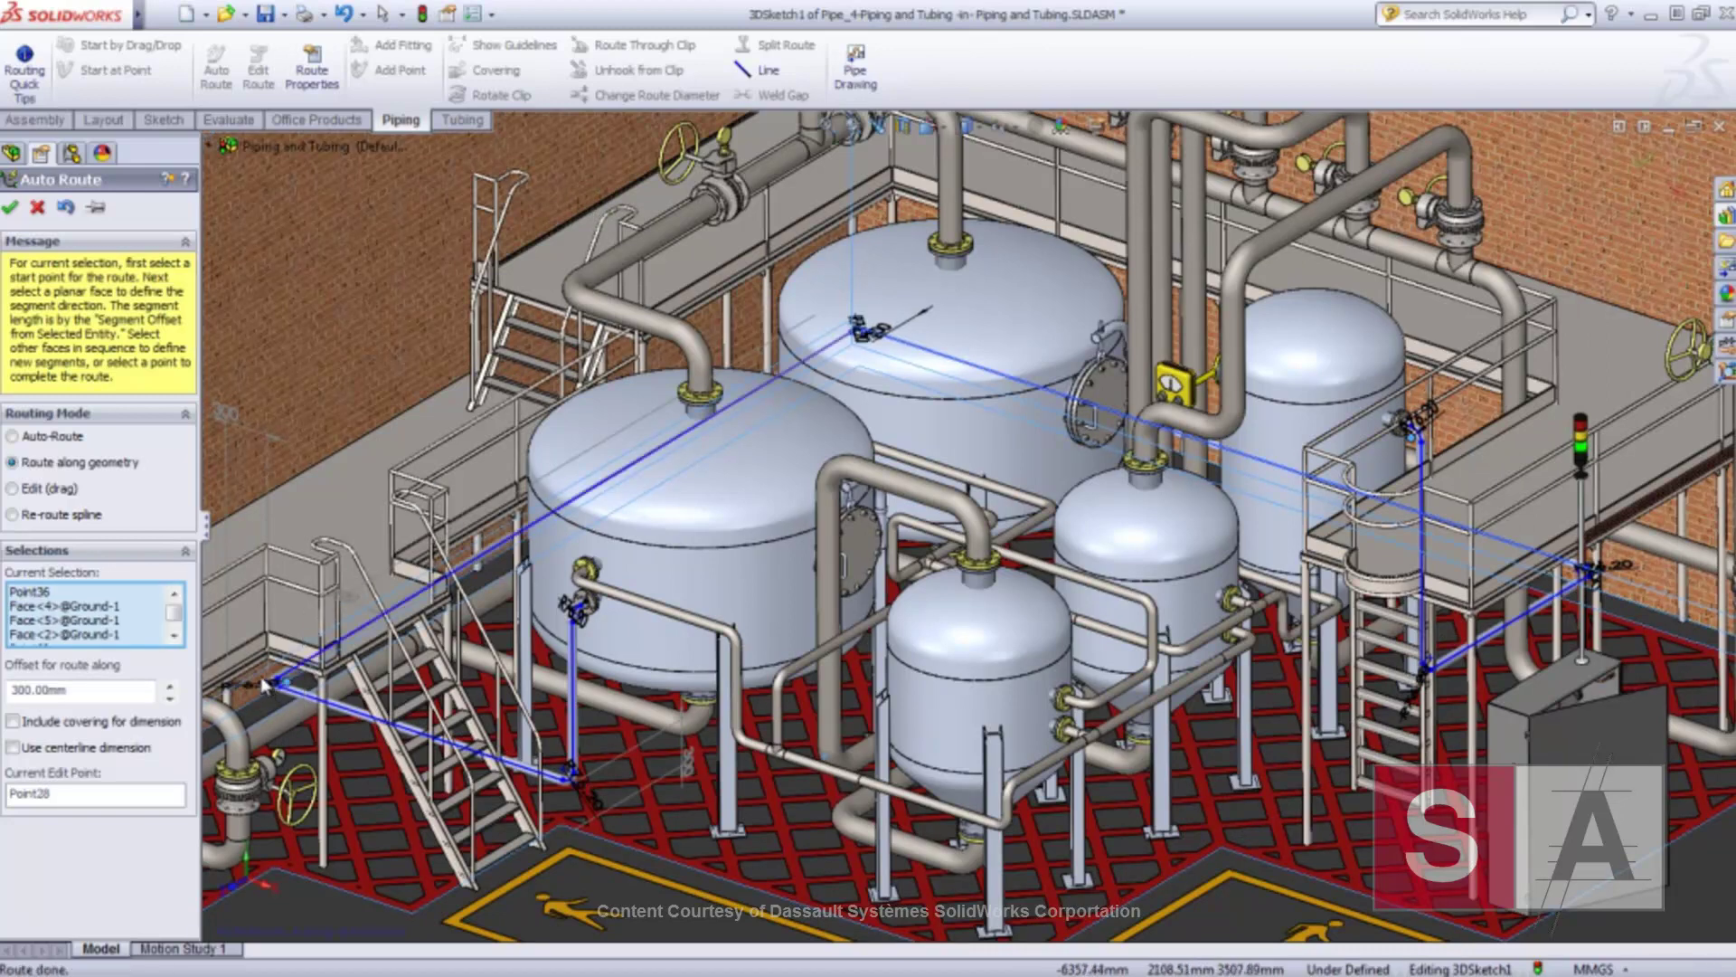
pyautogui.click(17, 209)
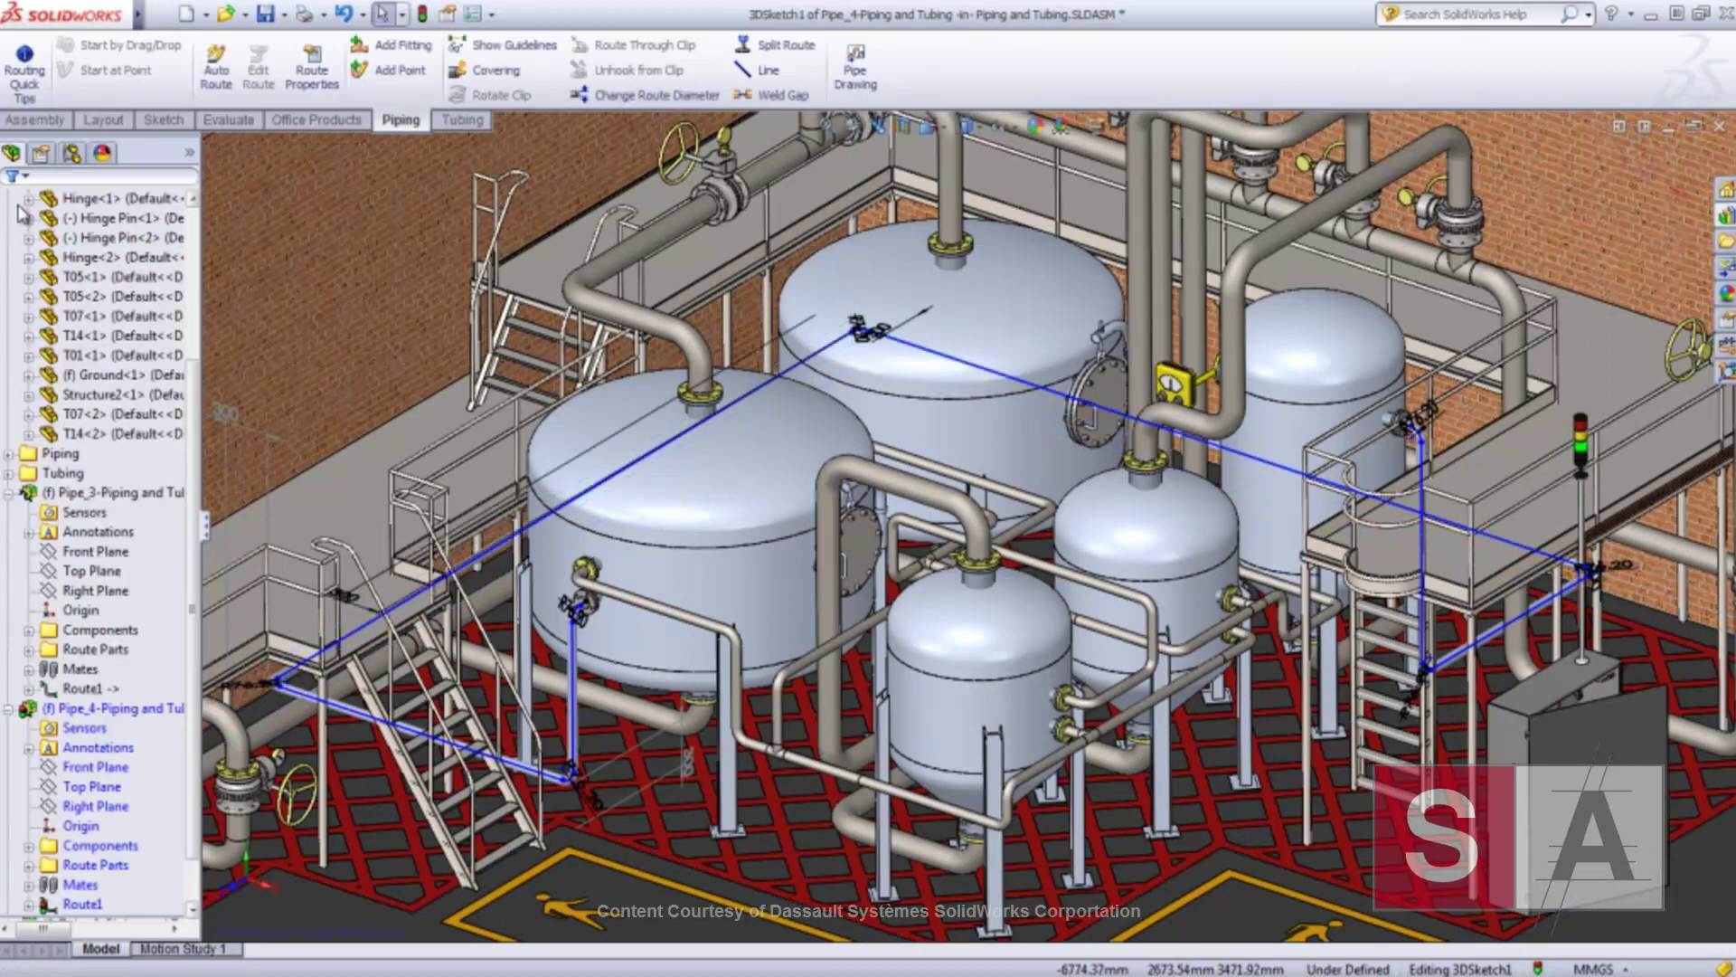
pyautogui.click(1637, 154)
pyautogui.click(1637, 154)
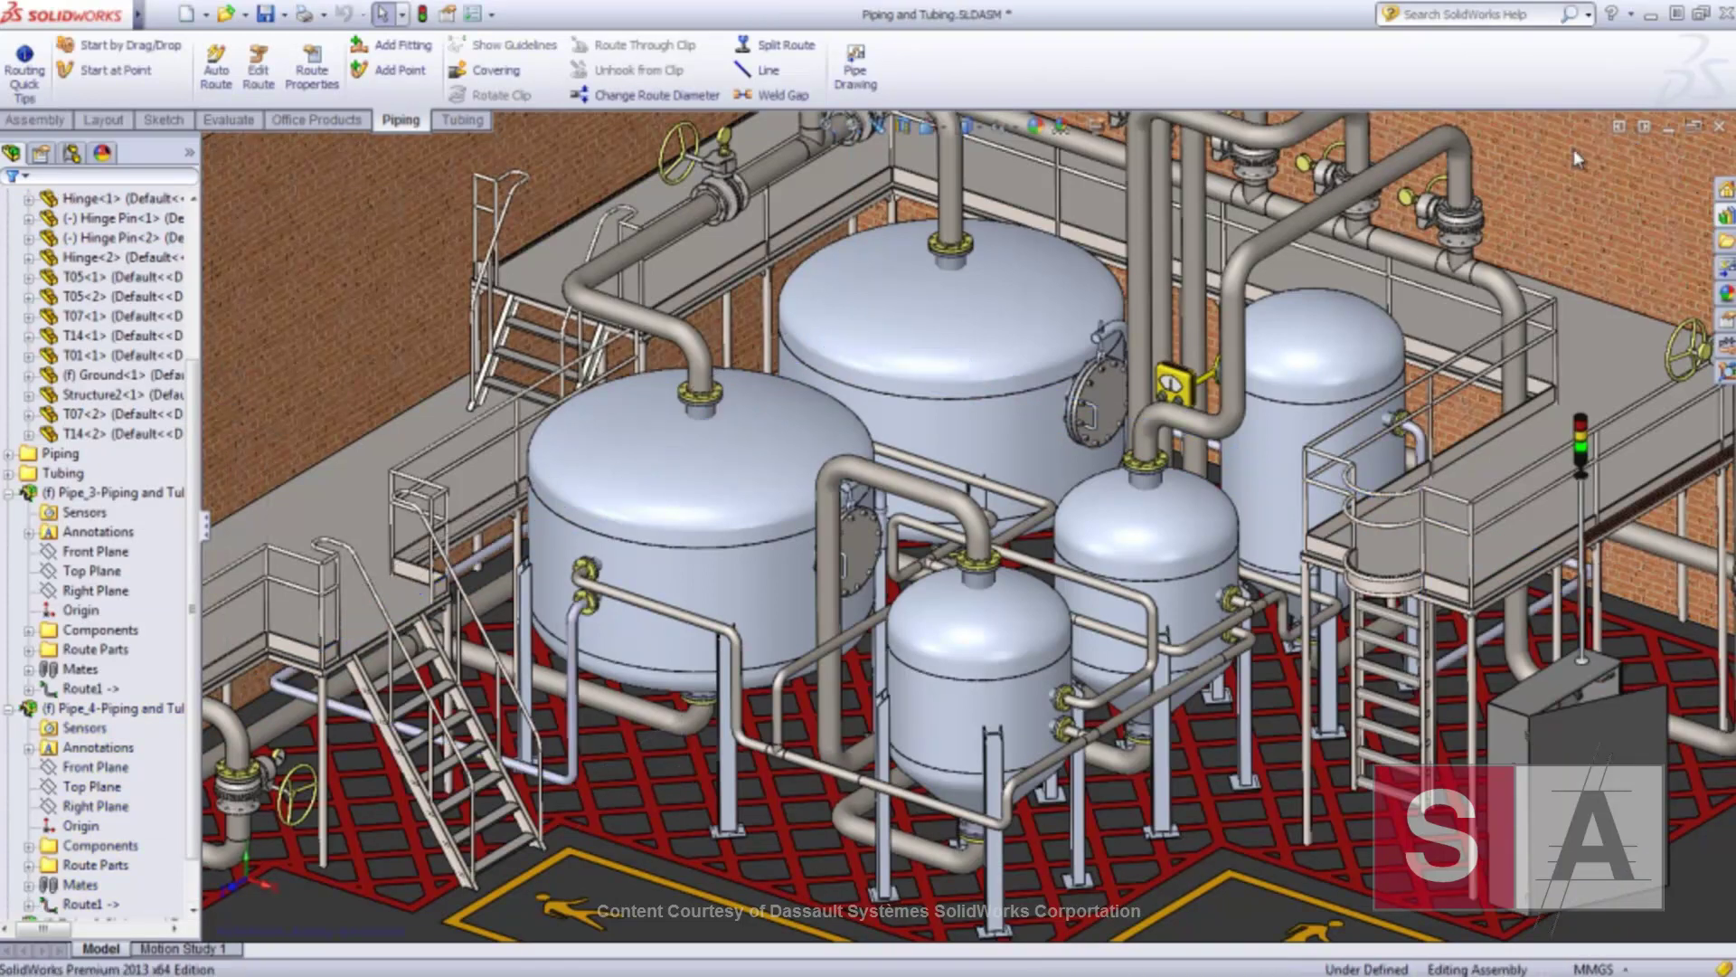
# - In the saved Slope view, swing the electrical cabinet door open
pyautogui.click(937, 126)
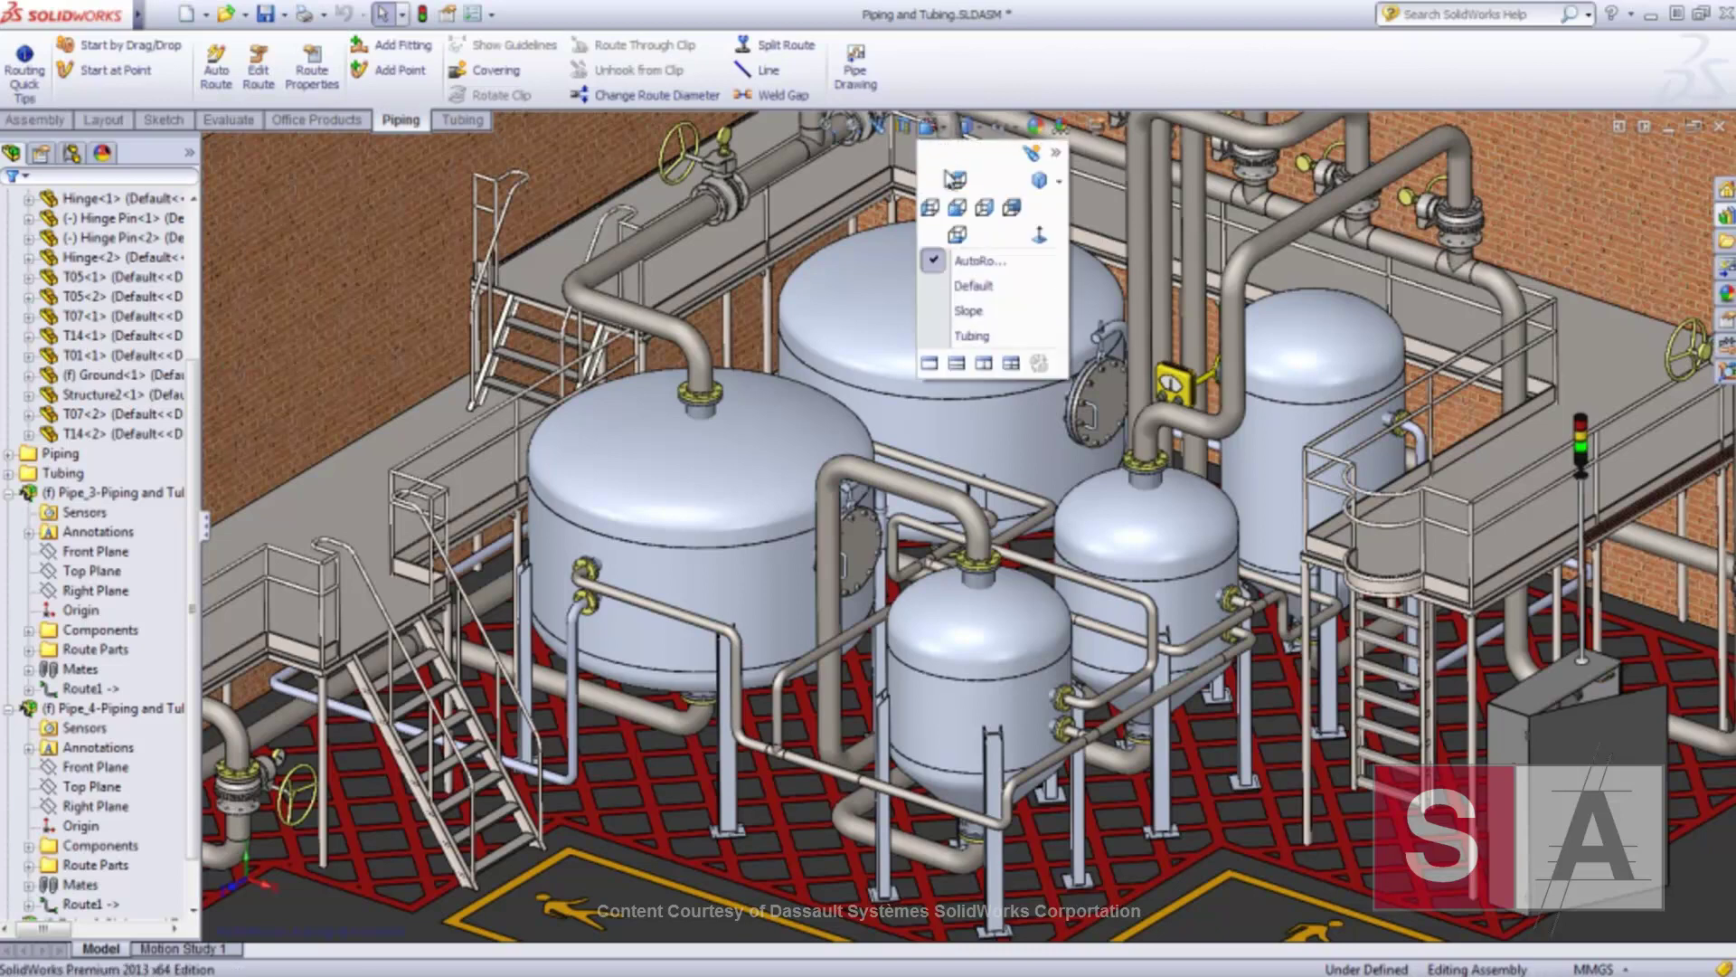
pyautogui.click(966, 310)
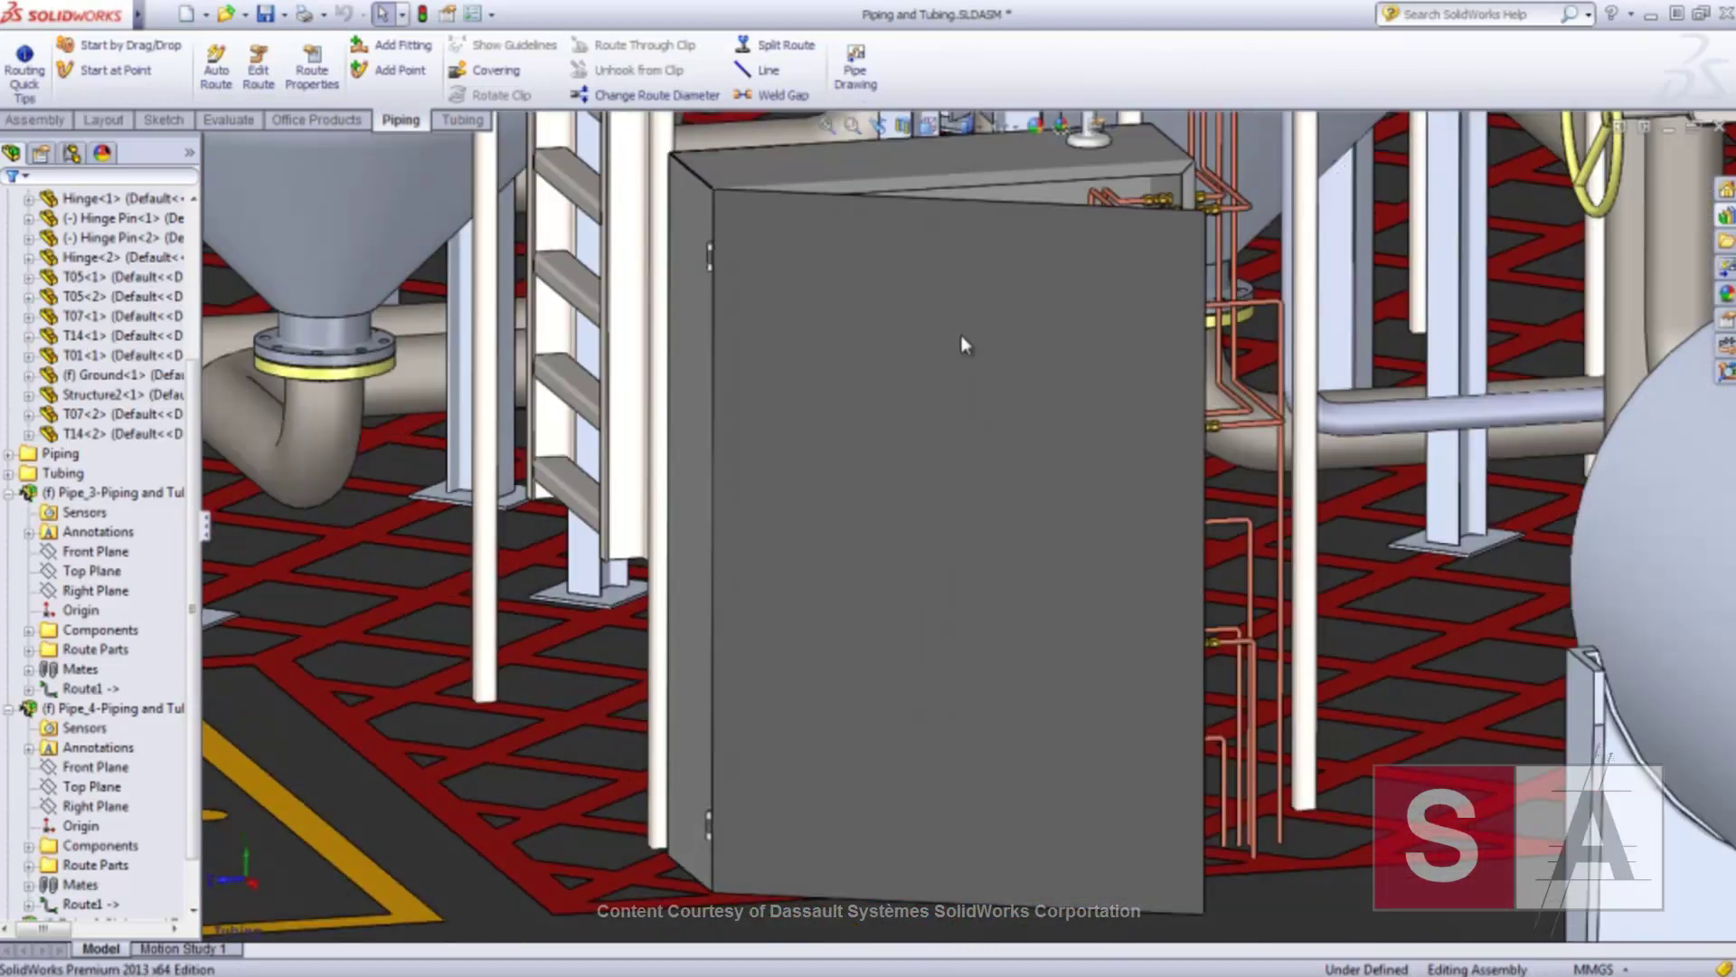
pyautogui.click(961, 340)
pyautogui.moveTo(962, 344); pyautogui.dragTo(538, 416)
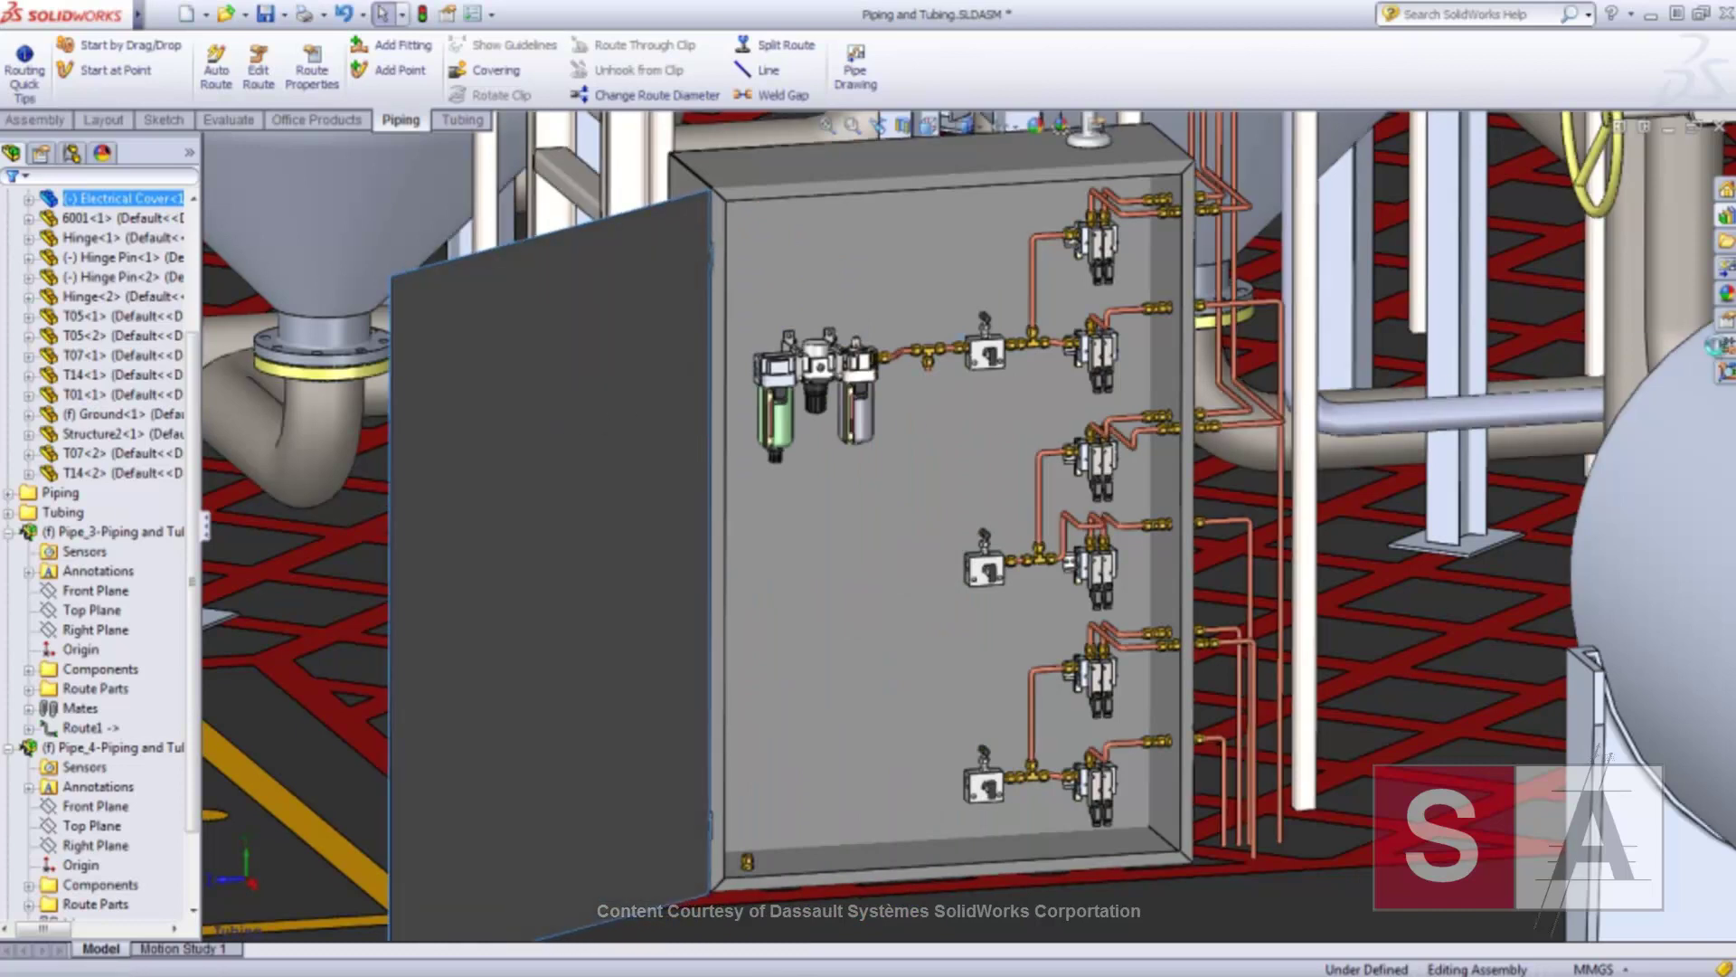
# - Load the associated P&ID file and start processing Tubing 1 from the tubing systems
pyautogui.click(1724, 348)
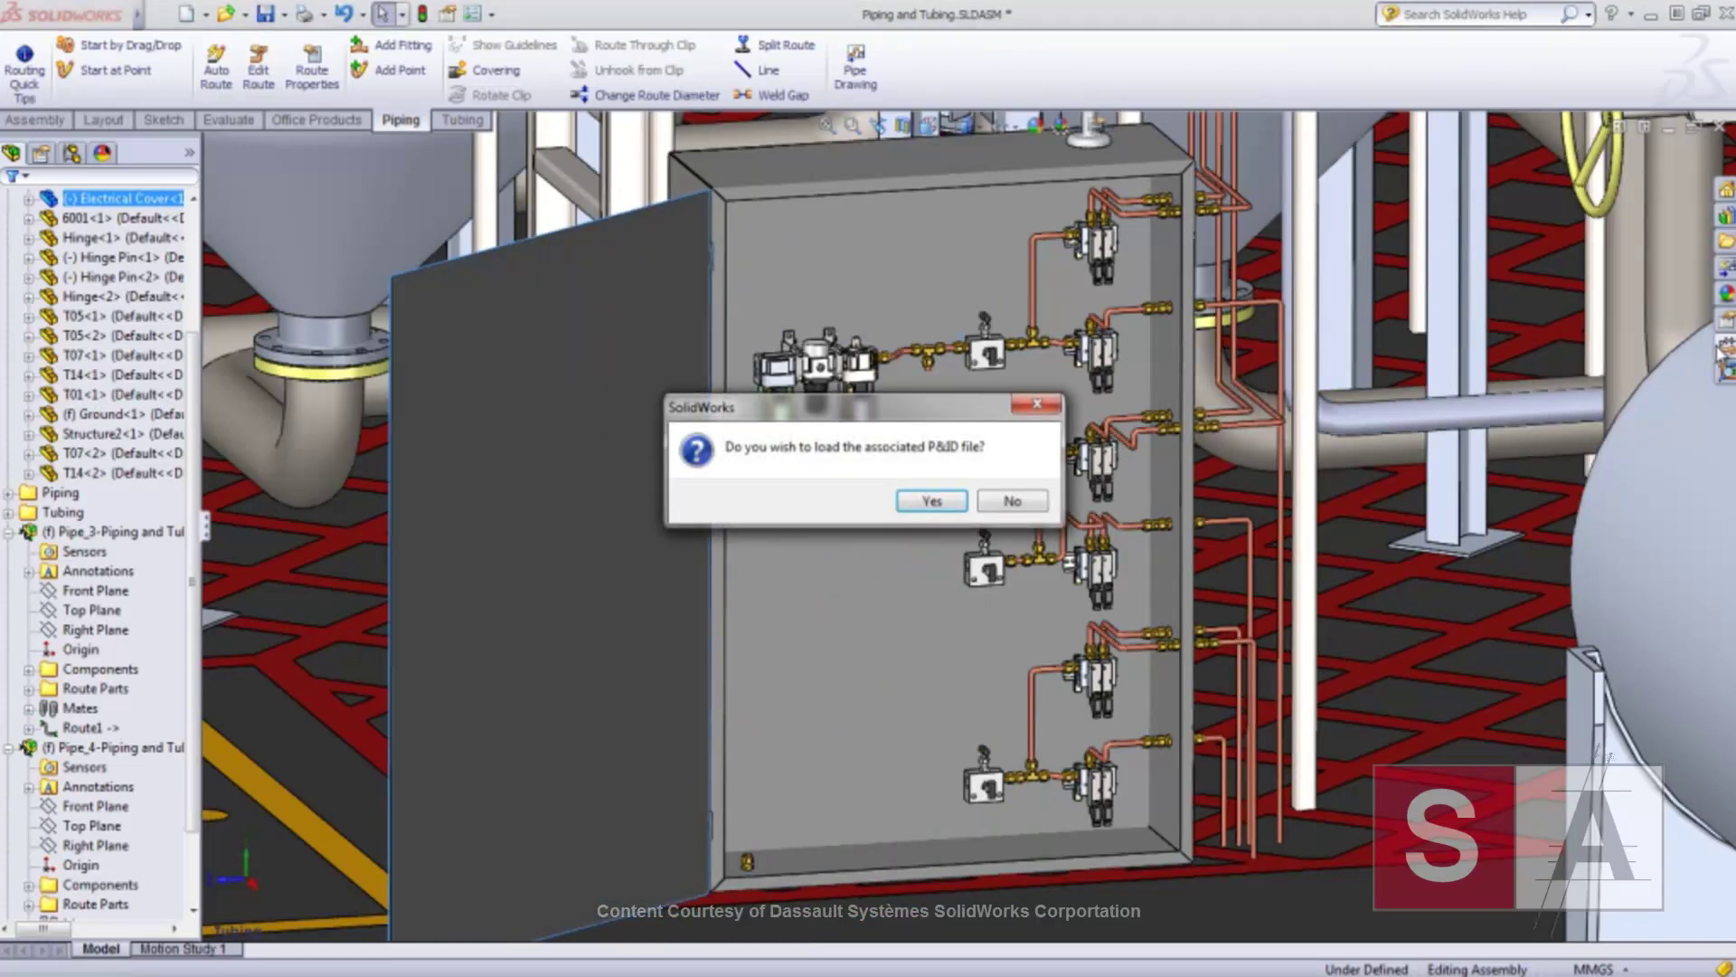
pyautogui.click(949, 503)
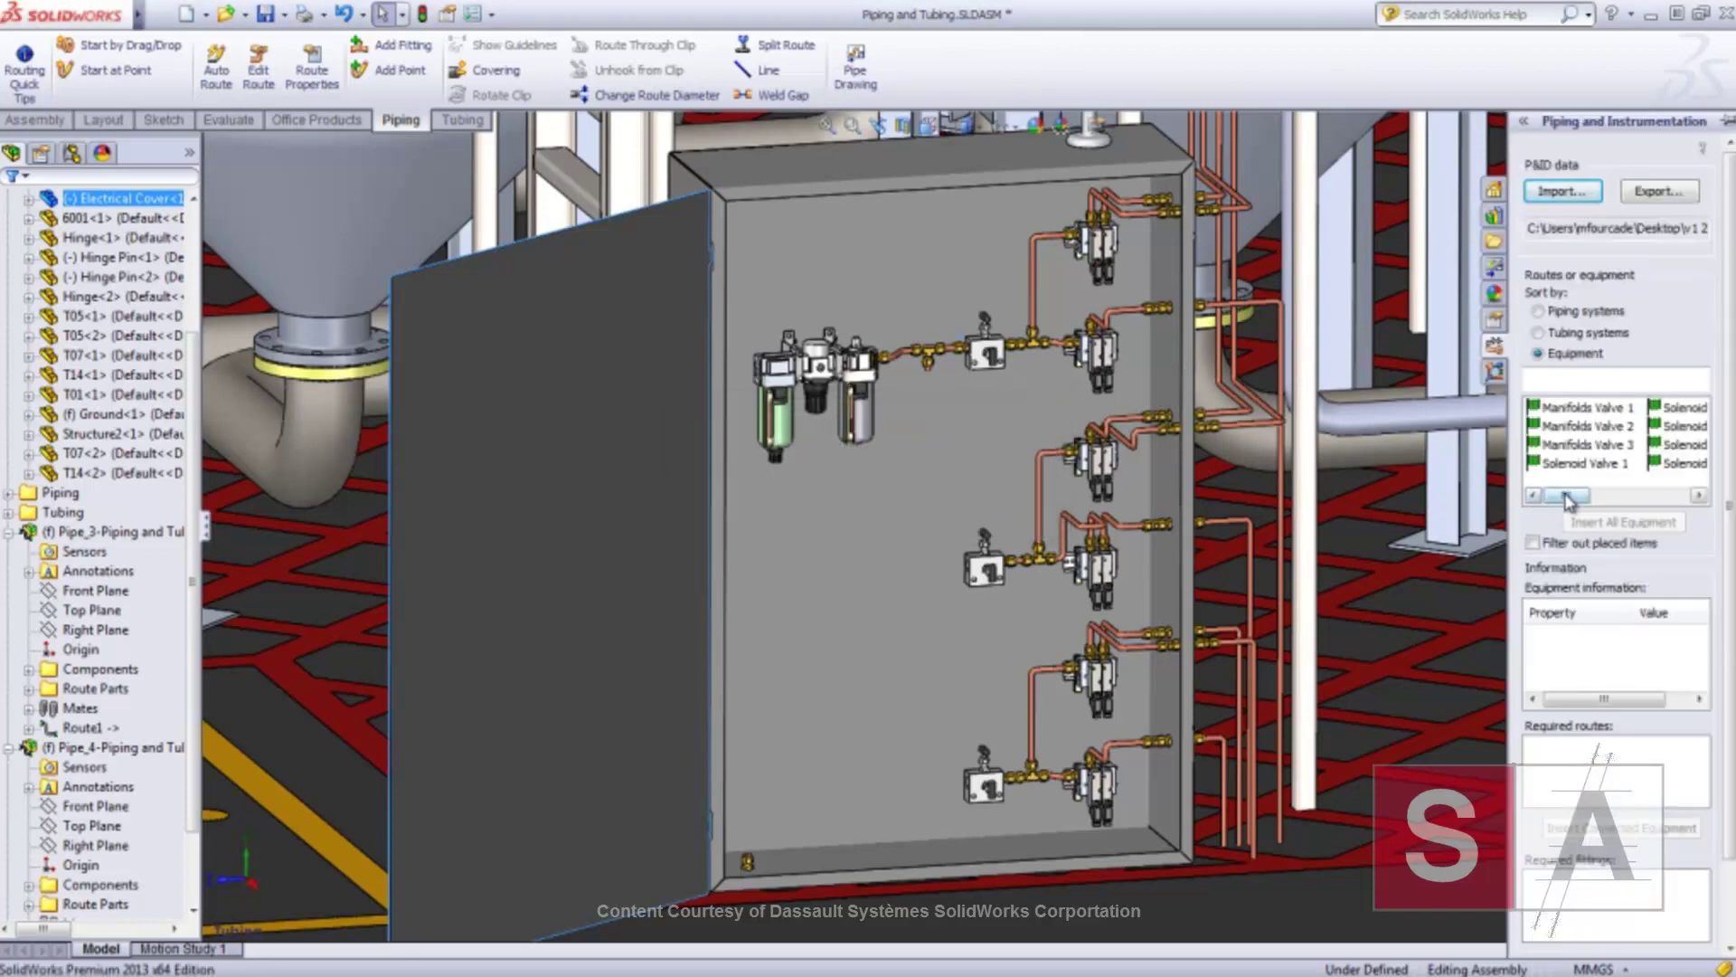
pyautogui.moveTo(1572, 495)
pyautogui.mouseDown()
pyautogui.moveTo(1660, 499)
pyautogui.moveTo(1569, 499)
pyautogui.mouseUp()
pyautogui.click(1539, 333)
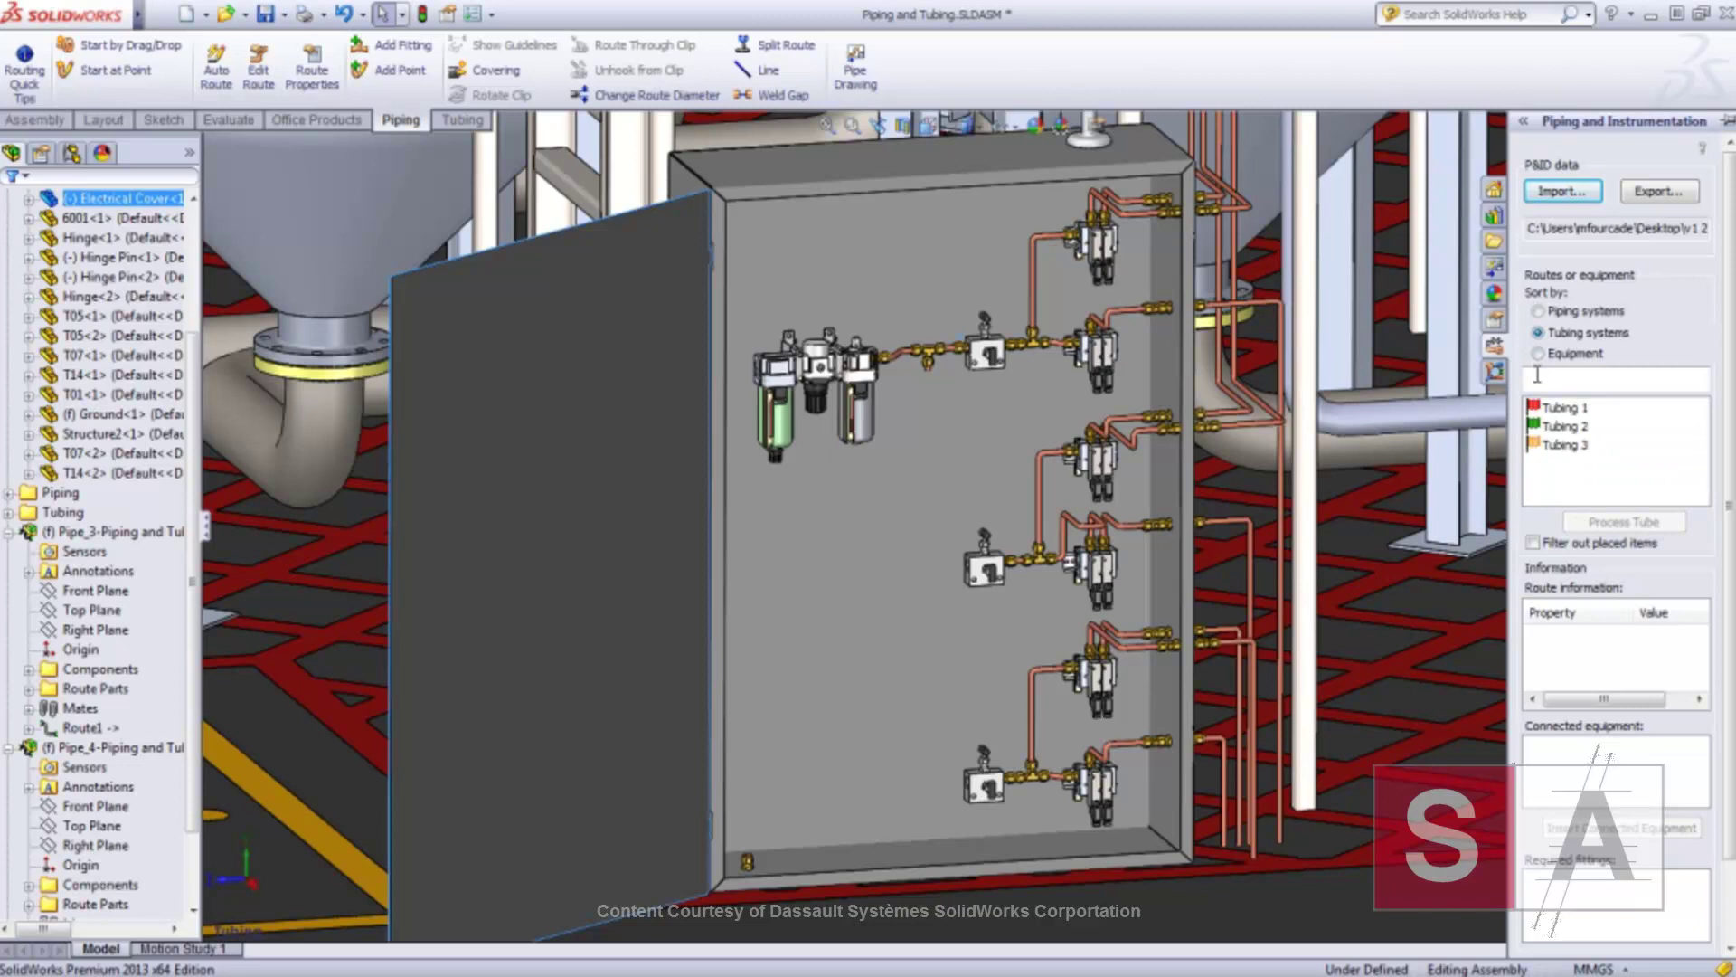
pyautogui.click(1554, 409)
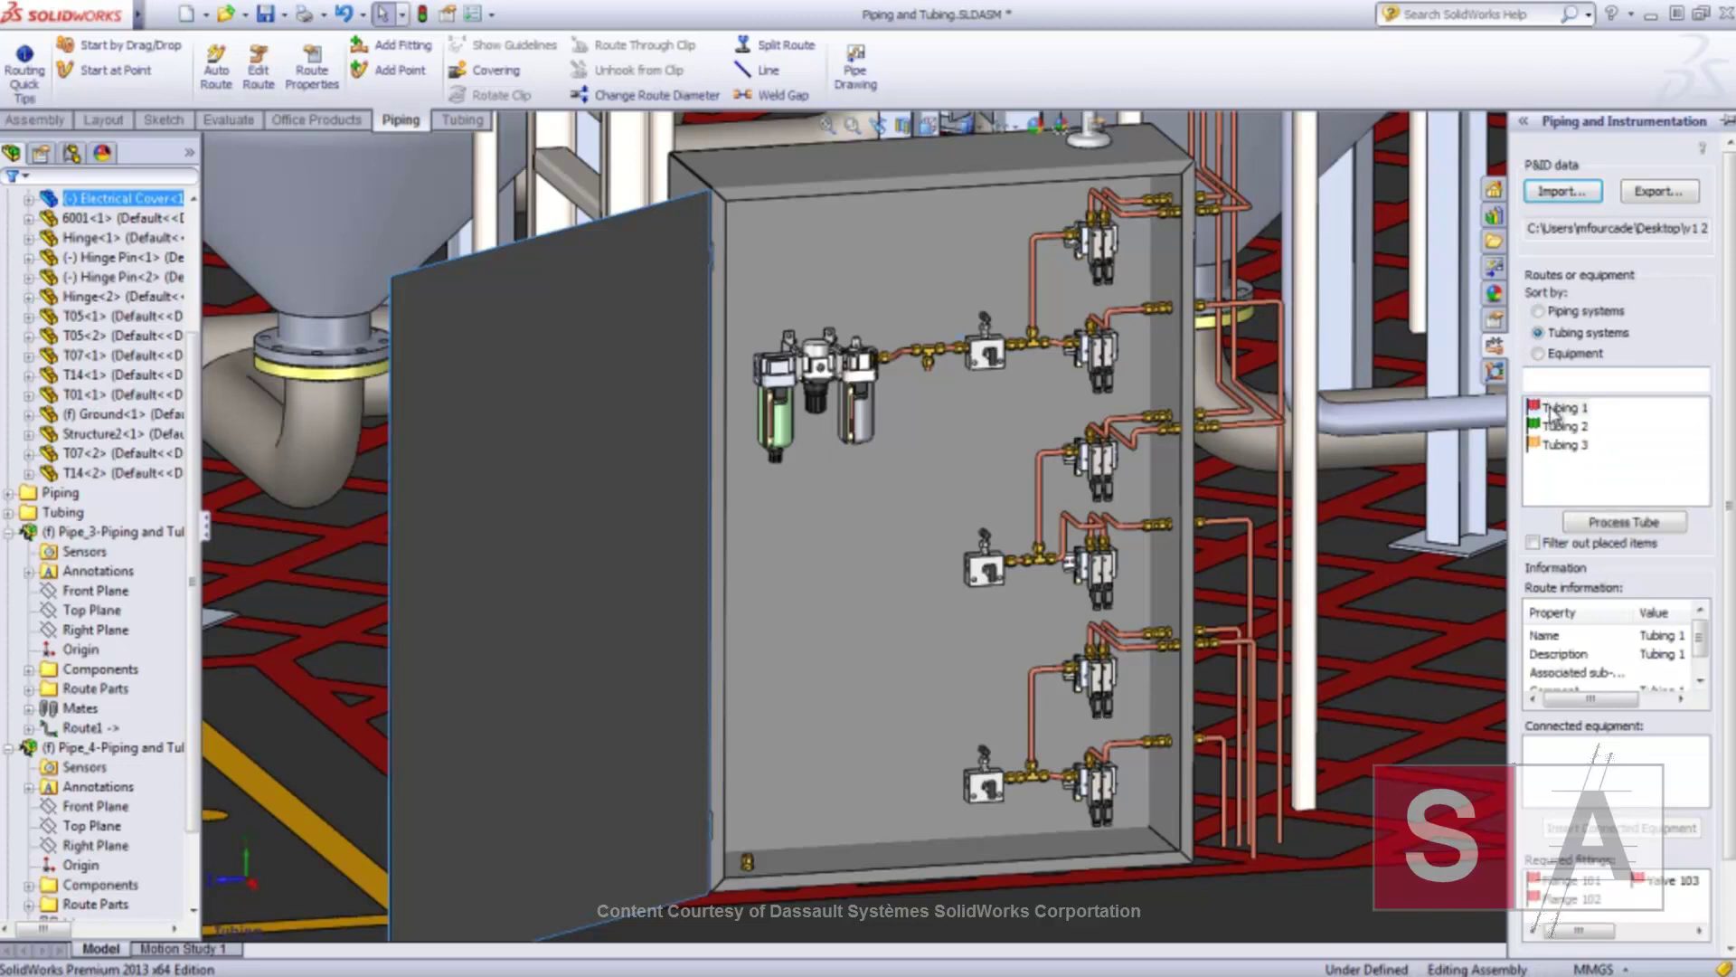
pyautogui.click(1590, 525)
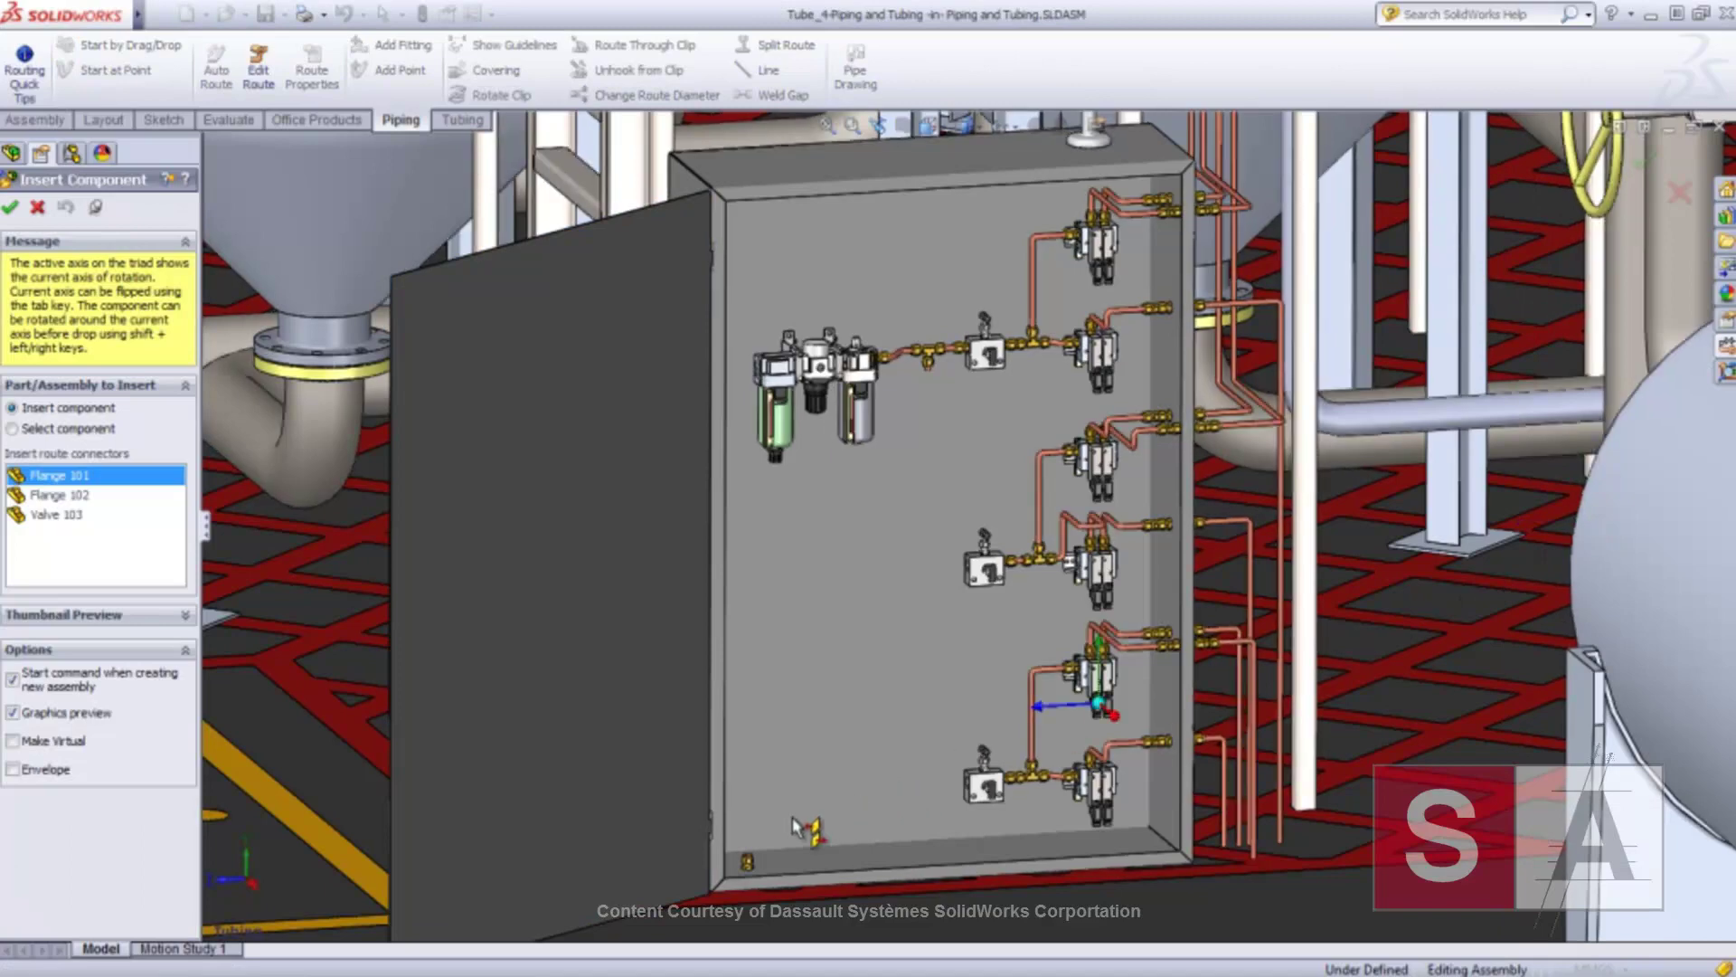
# - Place Flange 101 in the cabinet's lower left corner and accept the new tube route properties
pyautogui.scroll(-5, 758, 854)
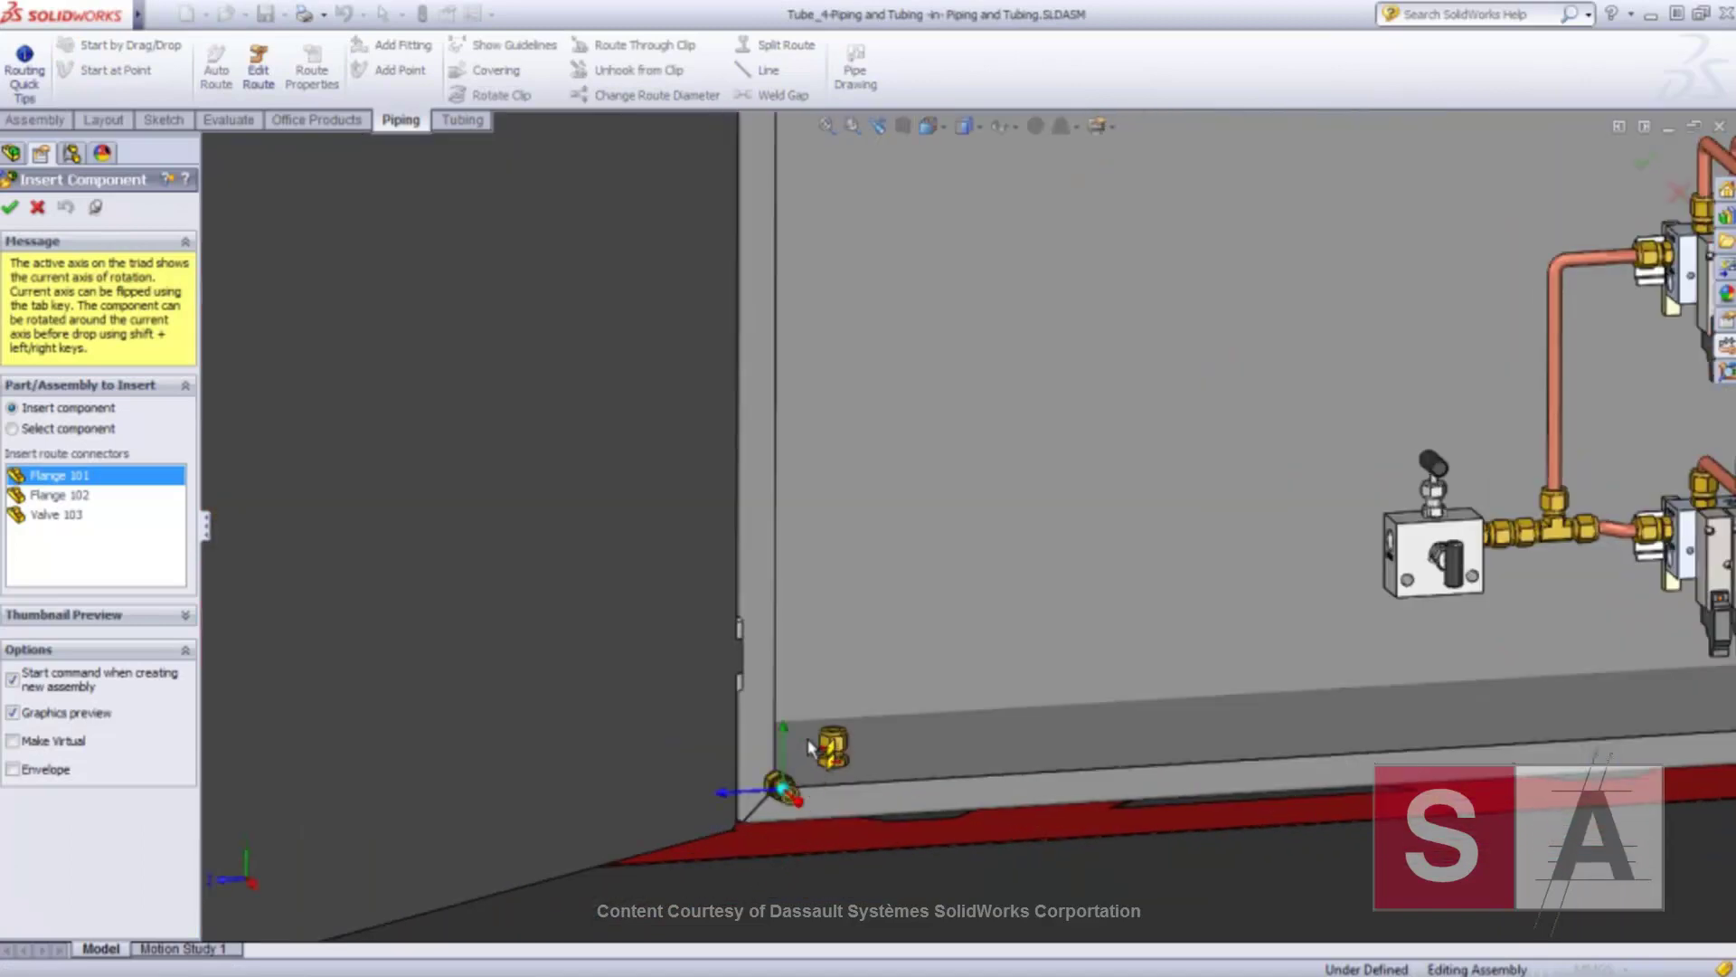
pyautogui.click(834, 739)
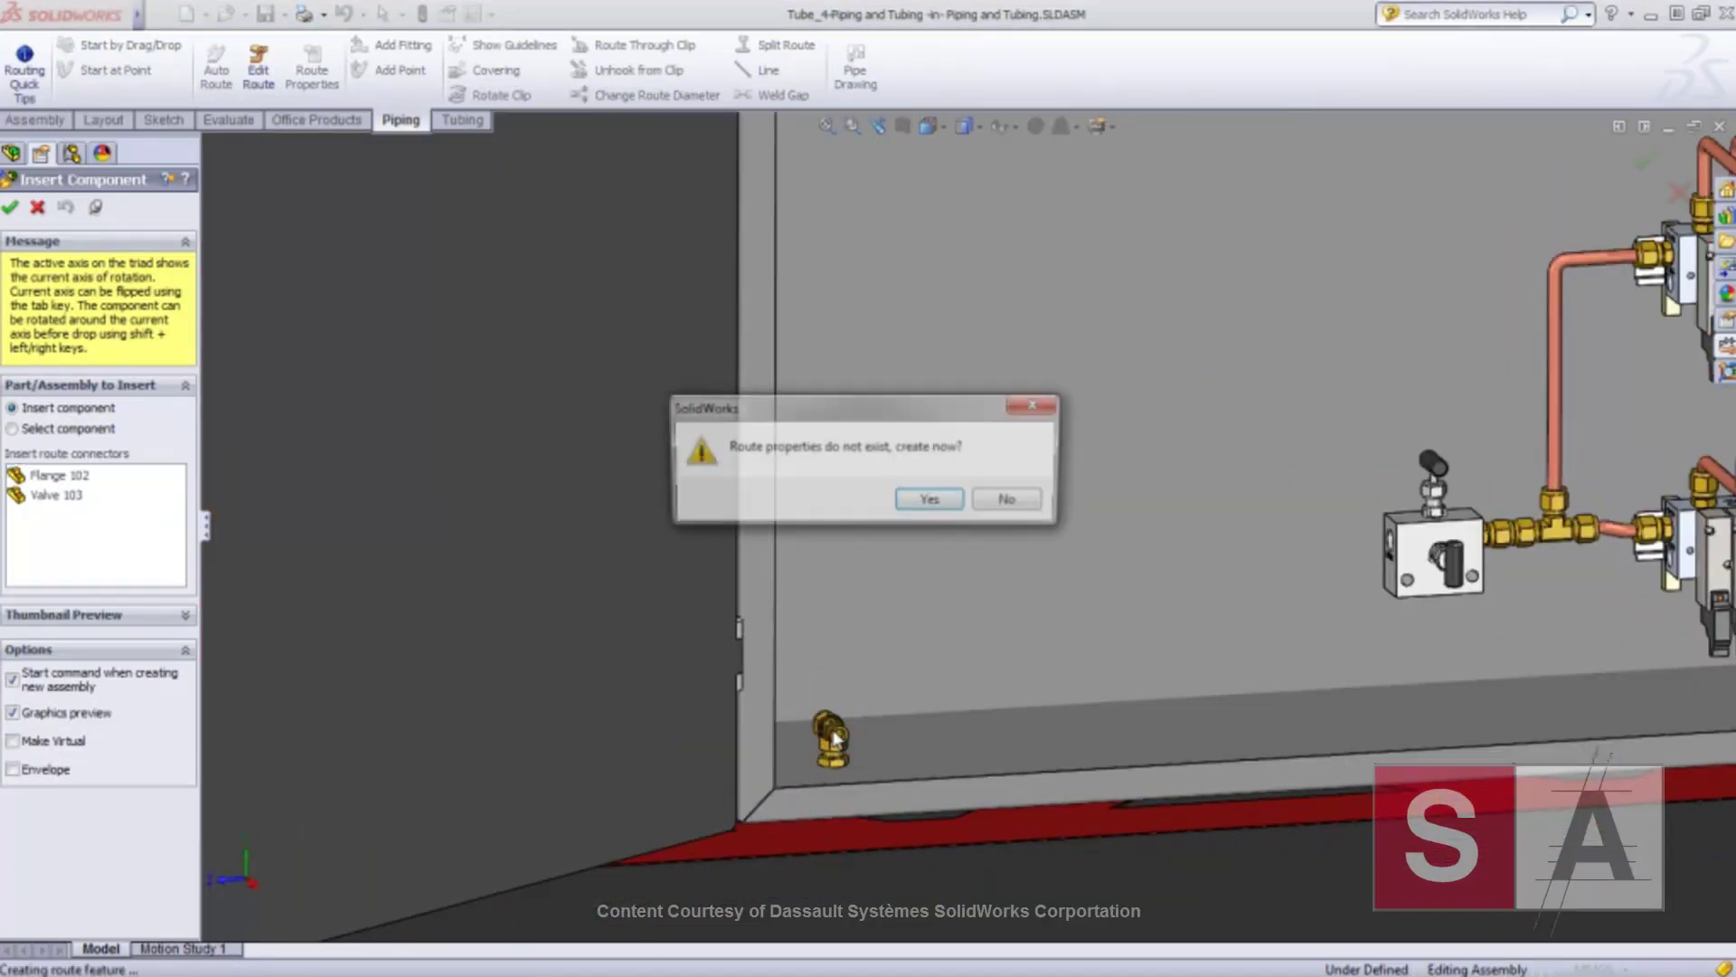
pyautogui.click(931, 502)
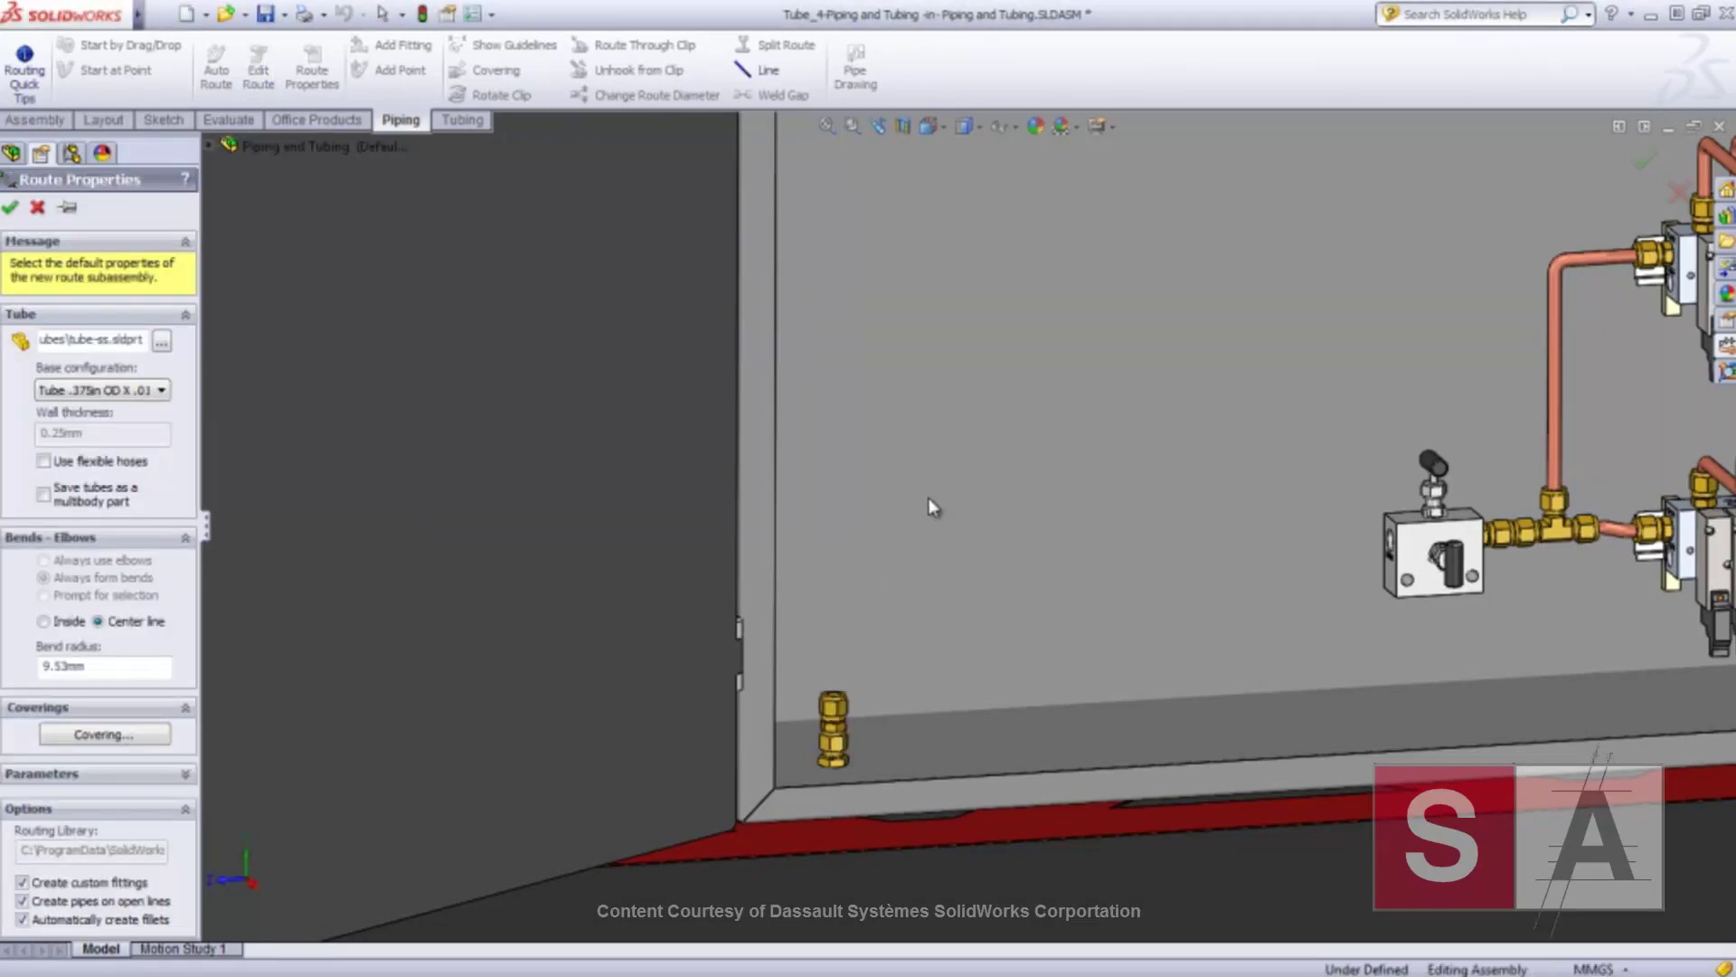
pyautogui.click(12, 209)
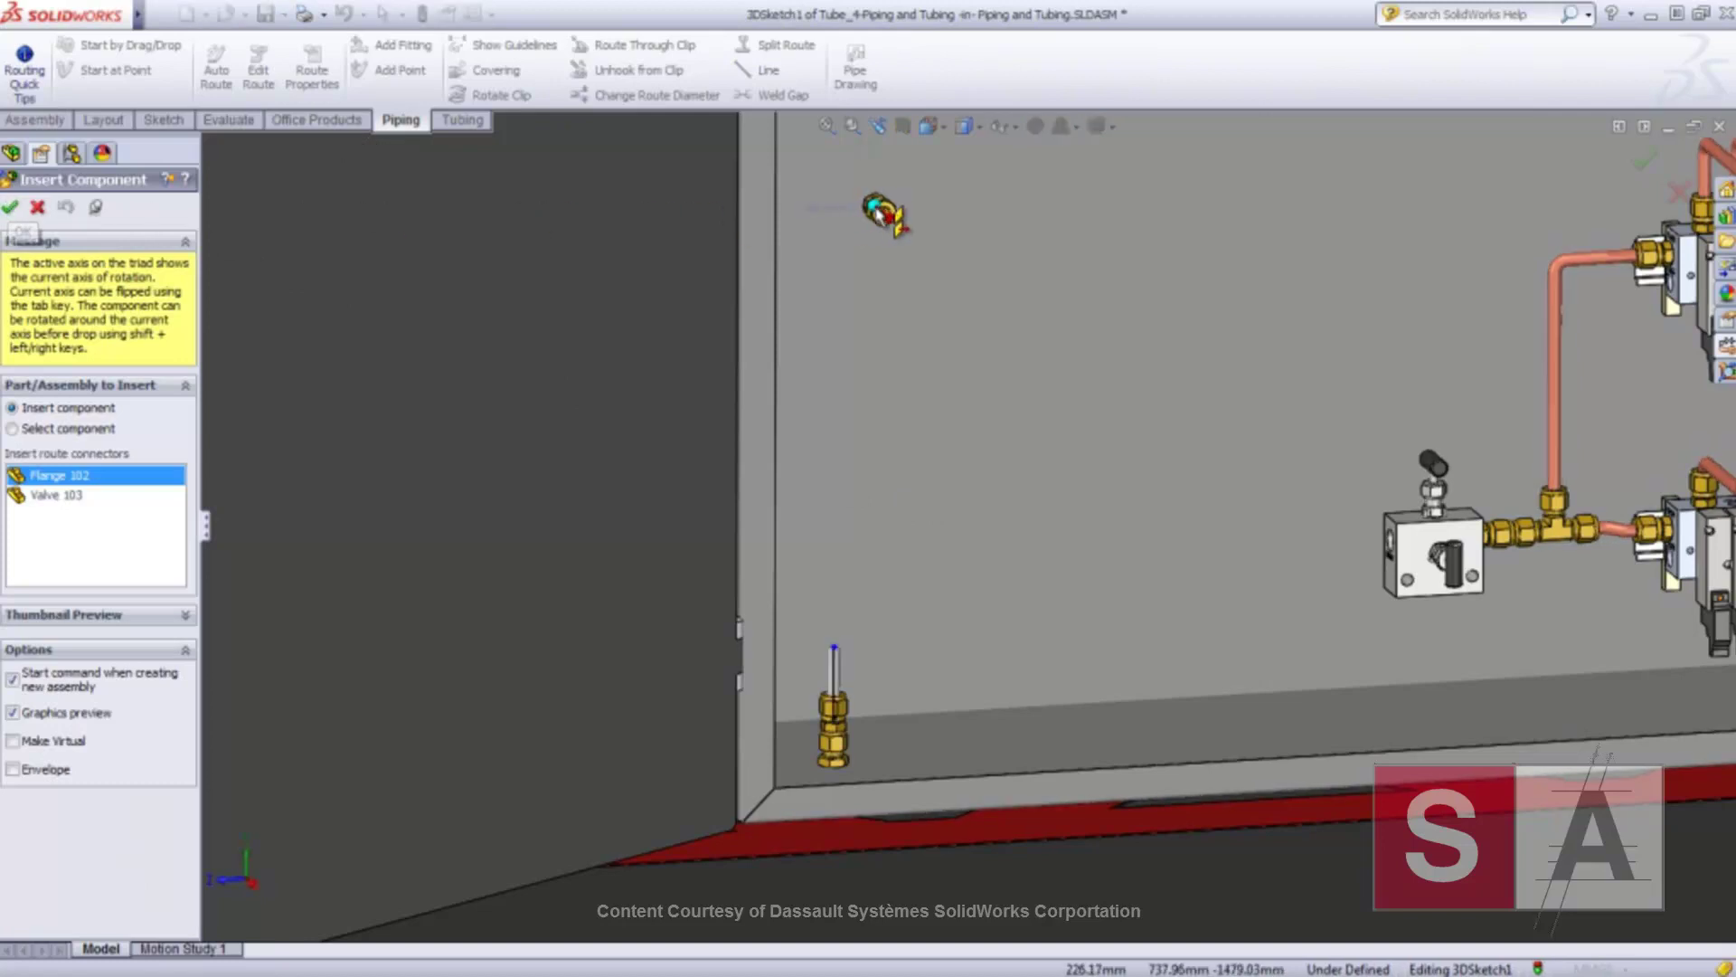
# - Place Flange 102 on the filter's left port, adjust the guideline, and continue with Valve 103
pyautogui.keyDown('ctrl'); pyautogui.moveTo(872, 213); pyautogui.dragTo(886, 971, button='middle'); pyautogui.keyUp('ctrl')
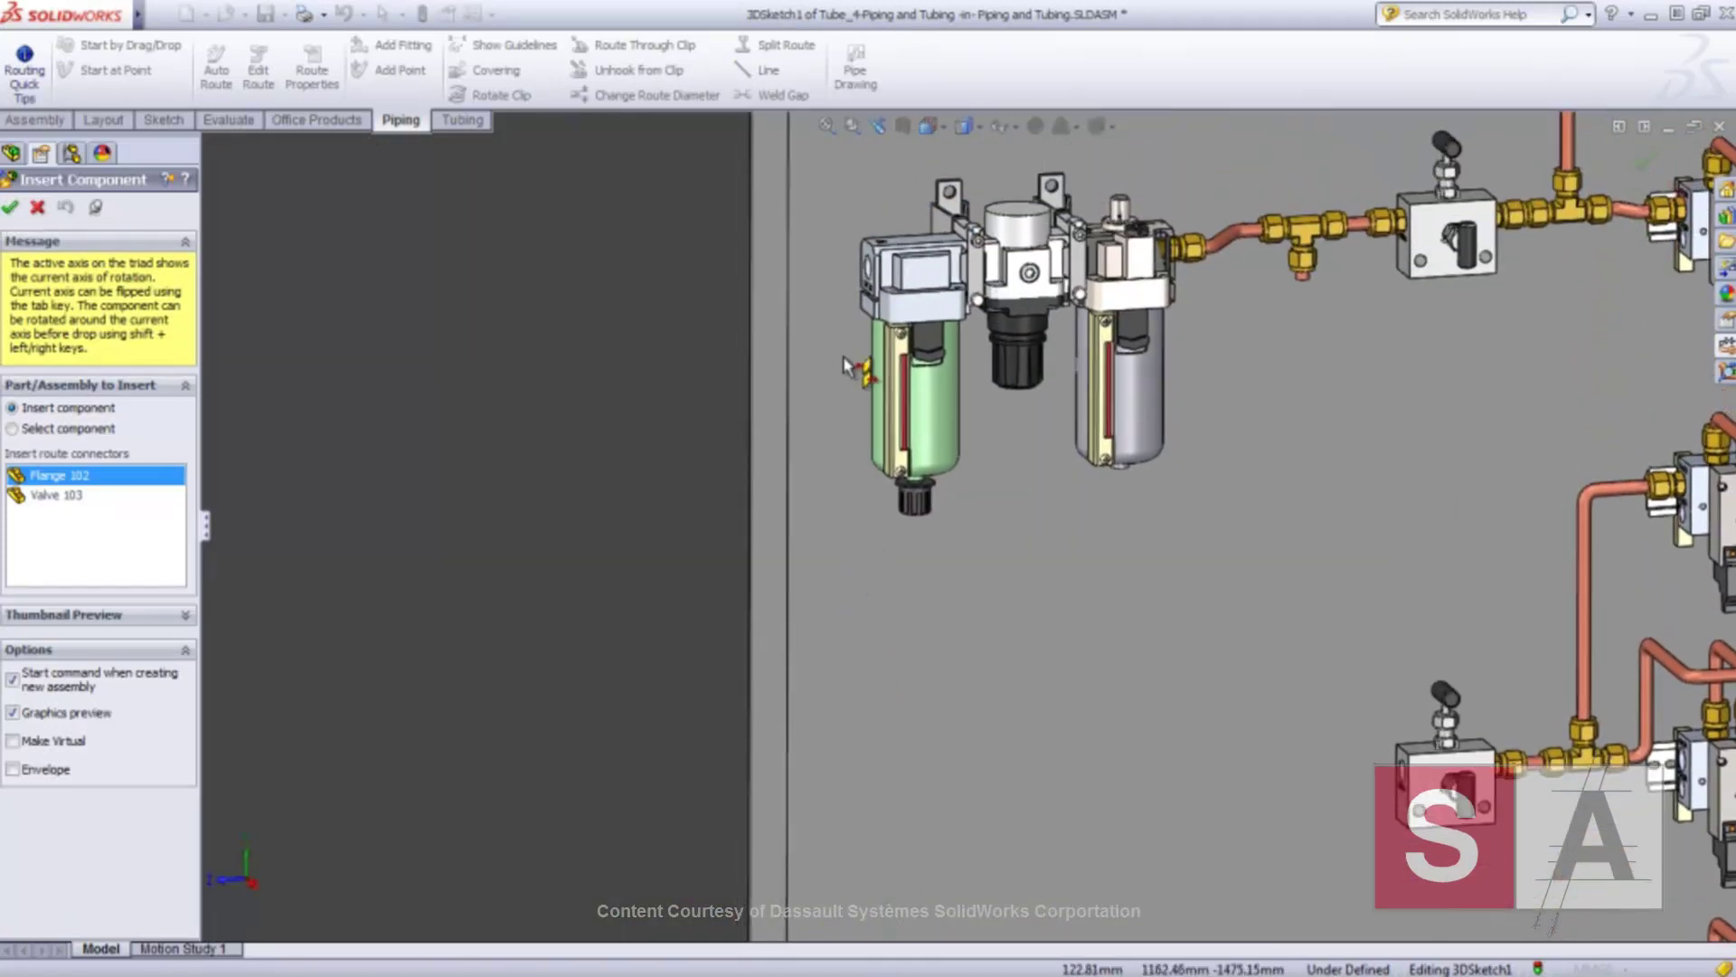
pyautogui.click(865, 269)
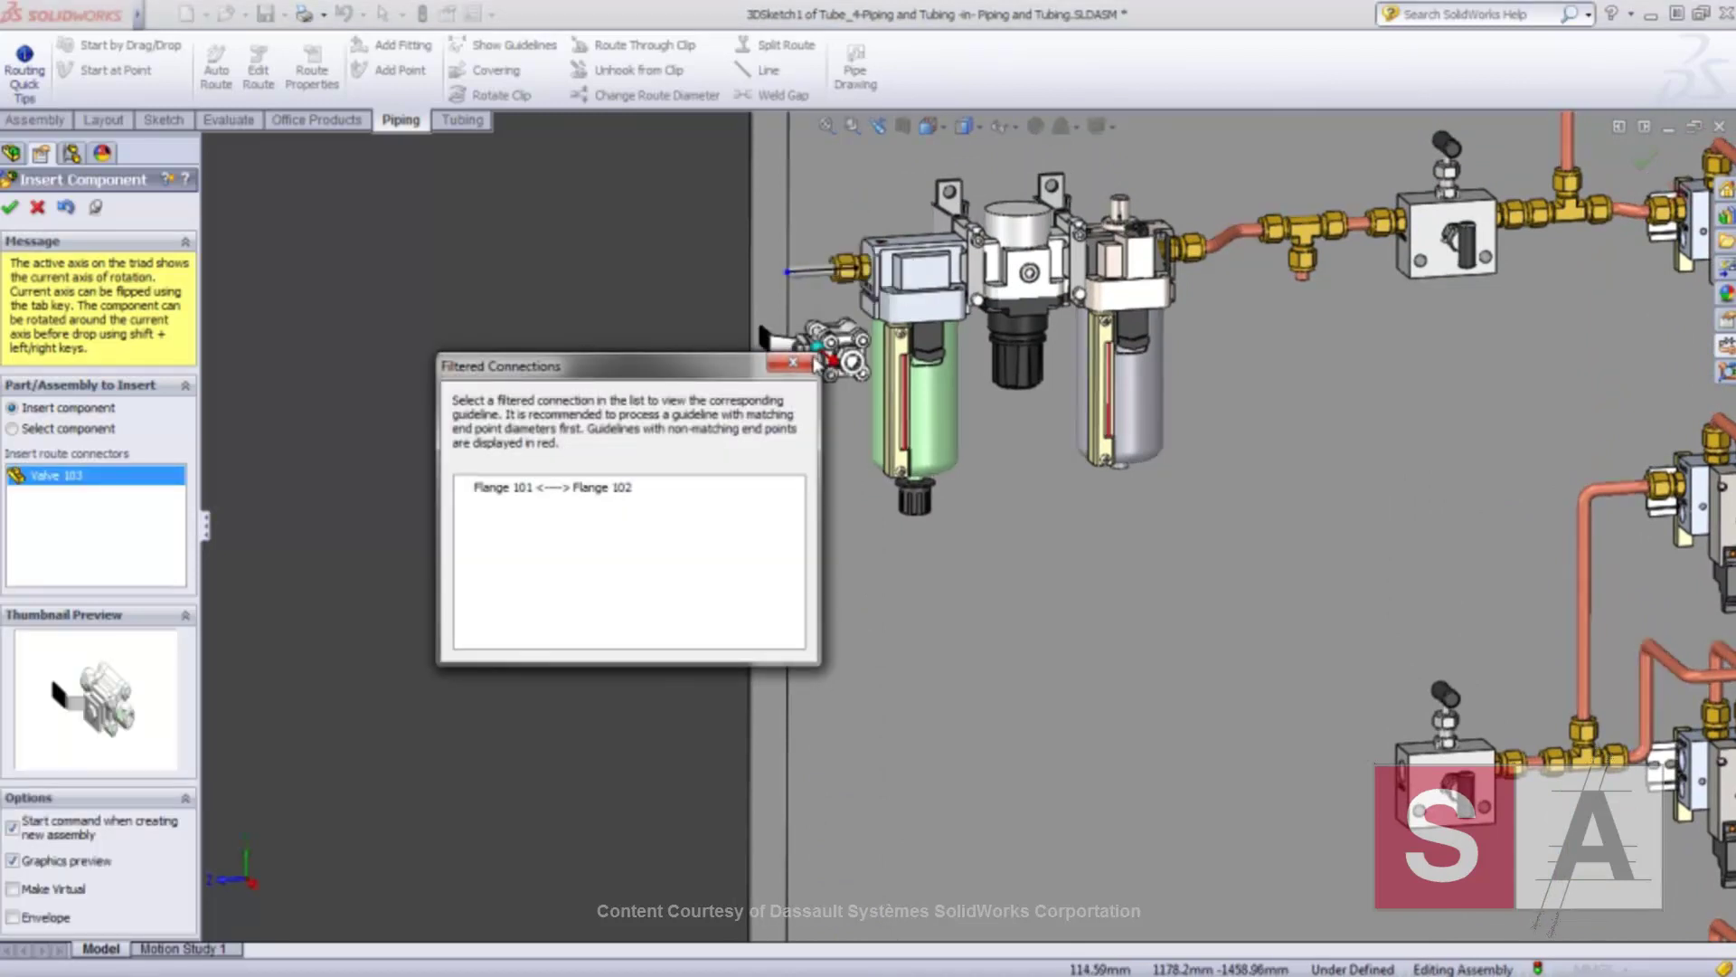
pyautogui.click(793, 362)
pyautogui.keyDown('ctrl'); pyautogui.moveTo(960, 780); pyautogui.dragTo(833, 163, button='middle'); pyautogui.keyUp('ctrl')
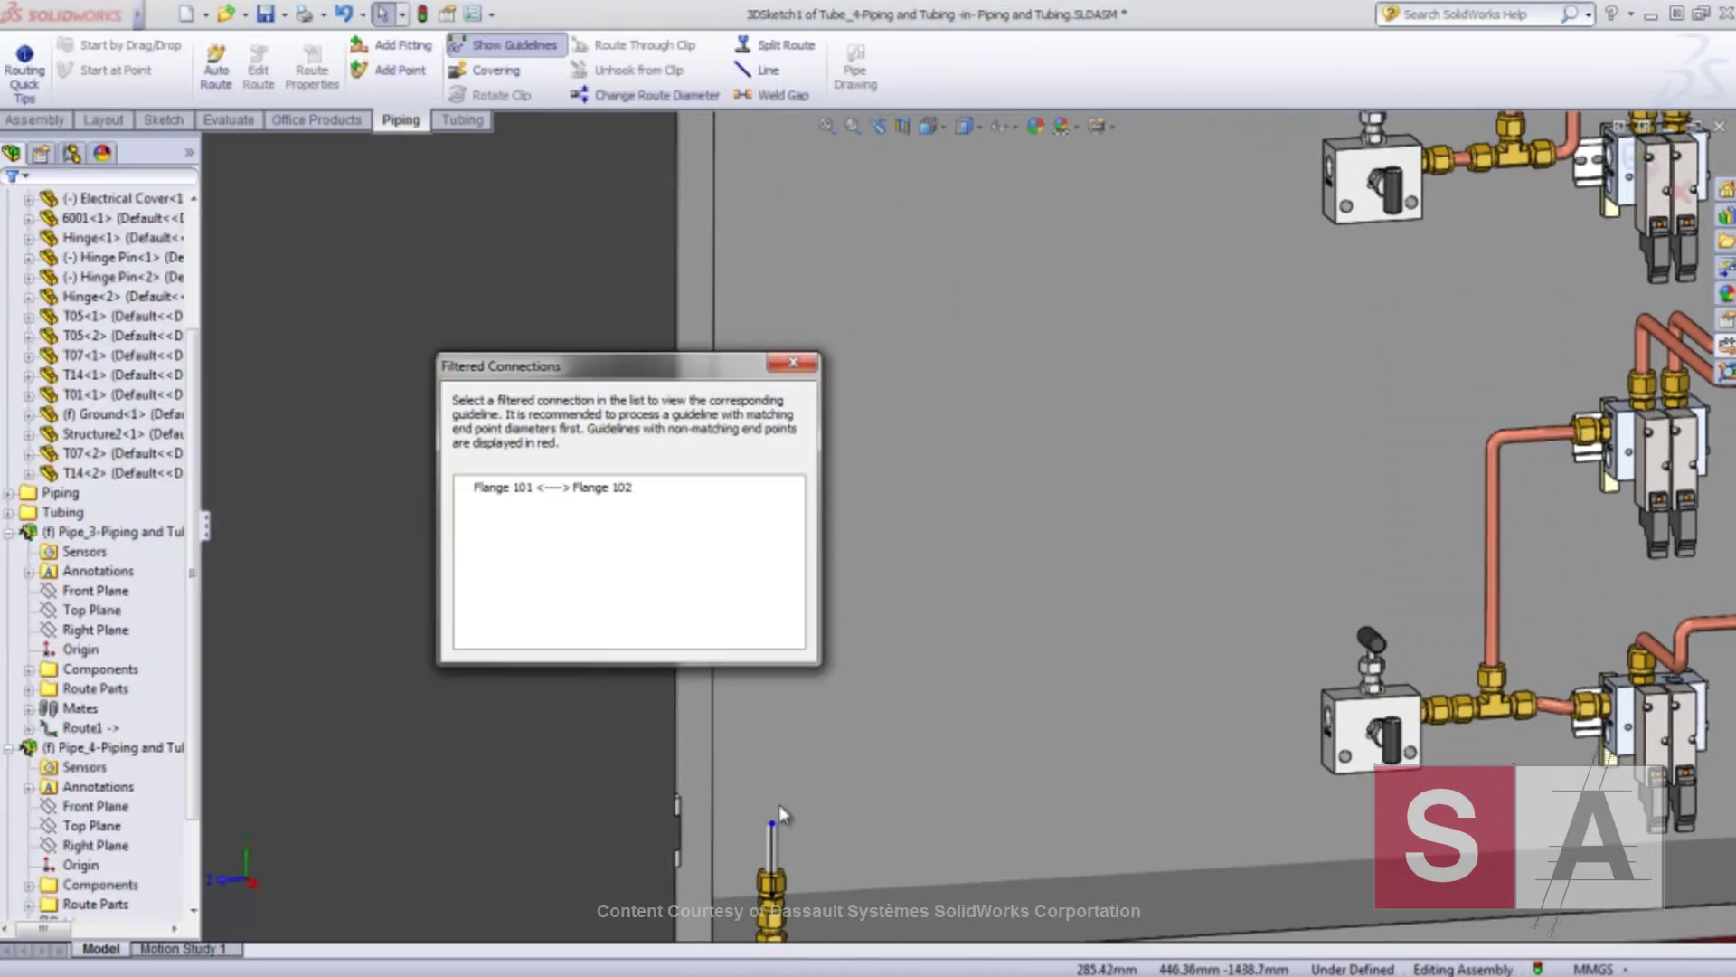
pyautogui.moveTo(771, 823); pyautogui.dragTo(773, 588)
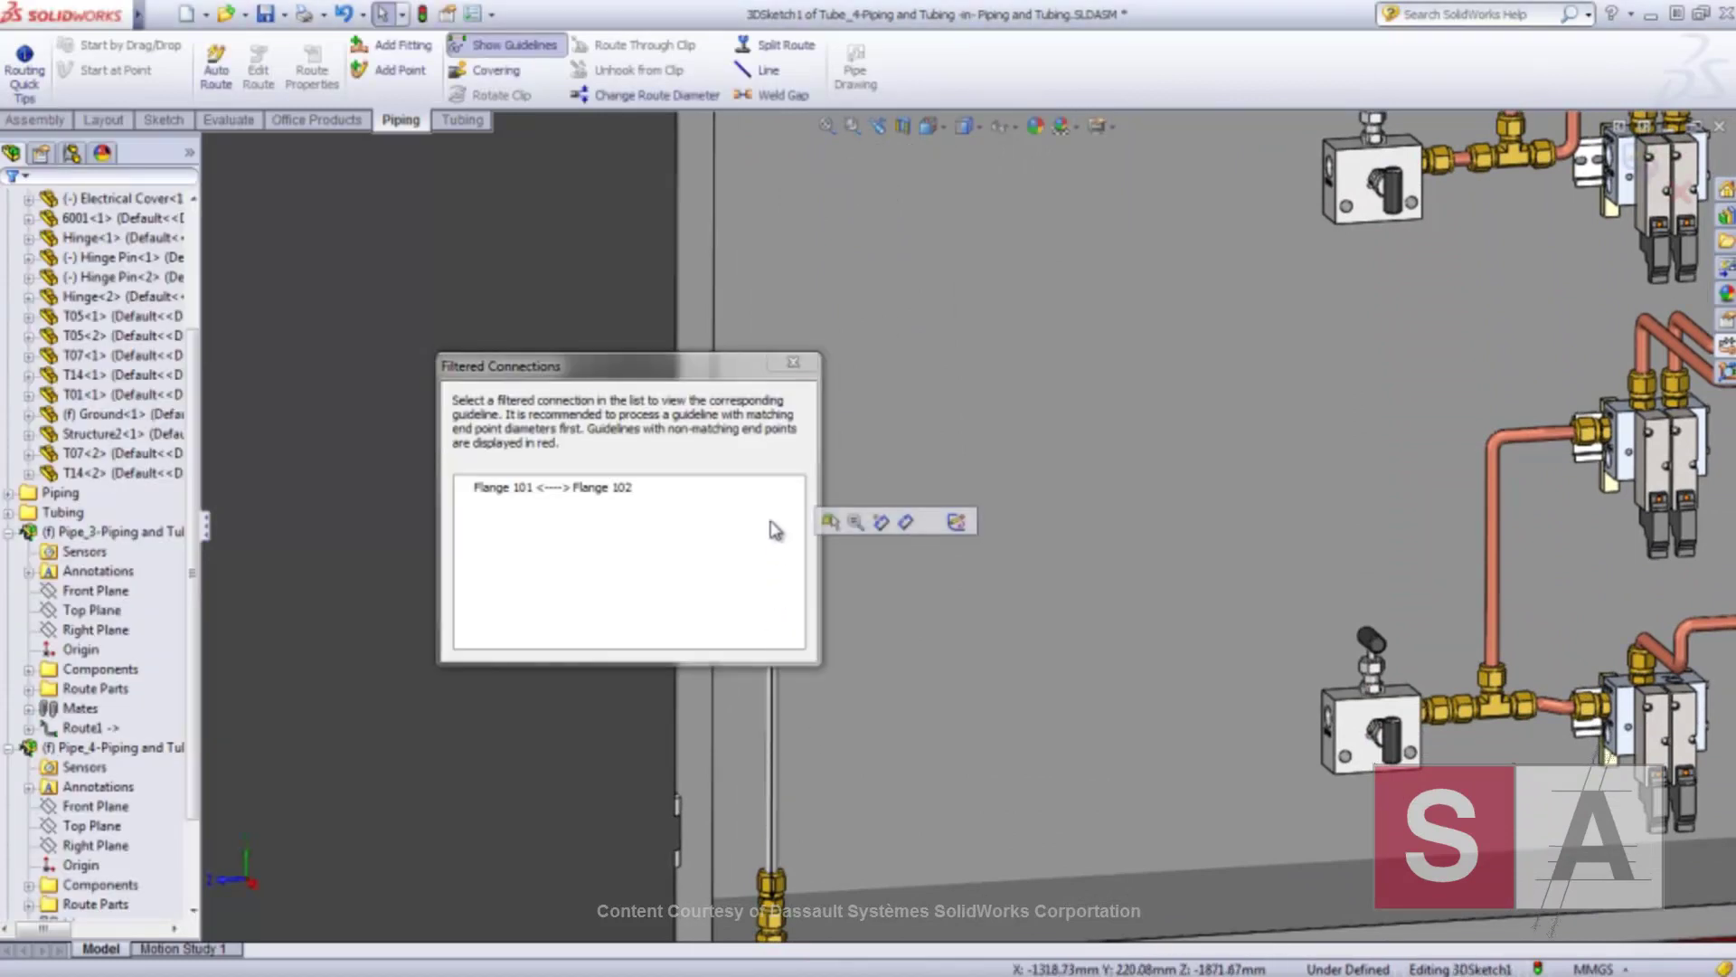
pyautogui.moveTo(742, 365); pyautogui.dragTo(589, 384)
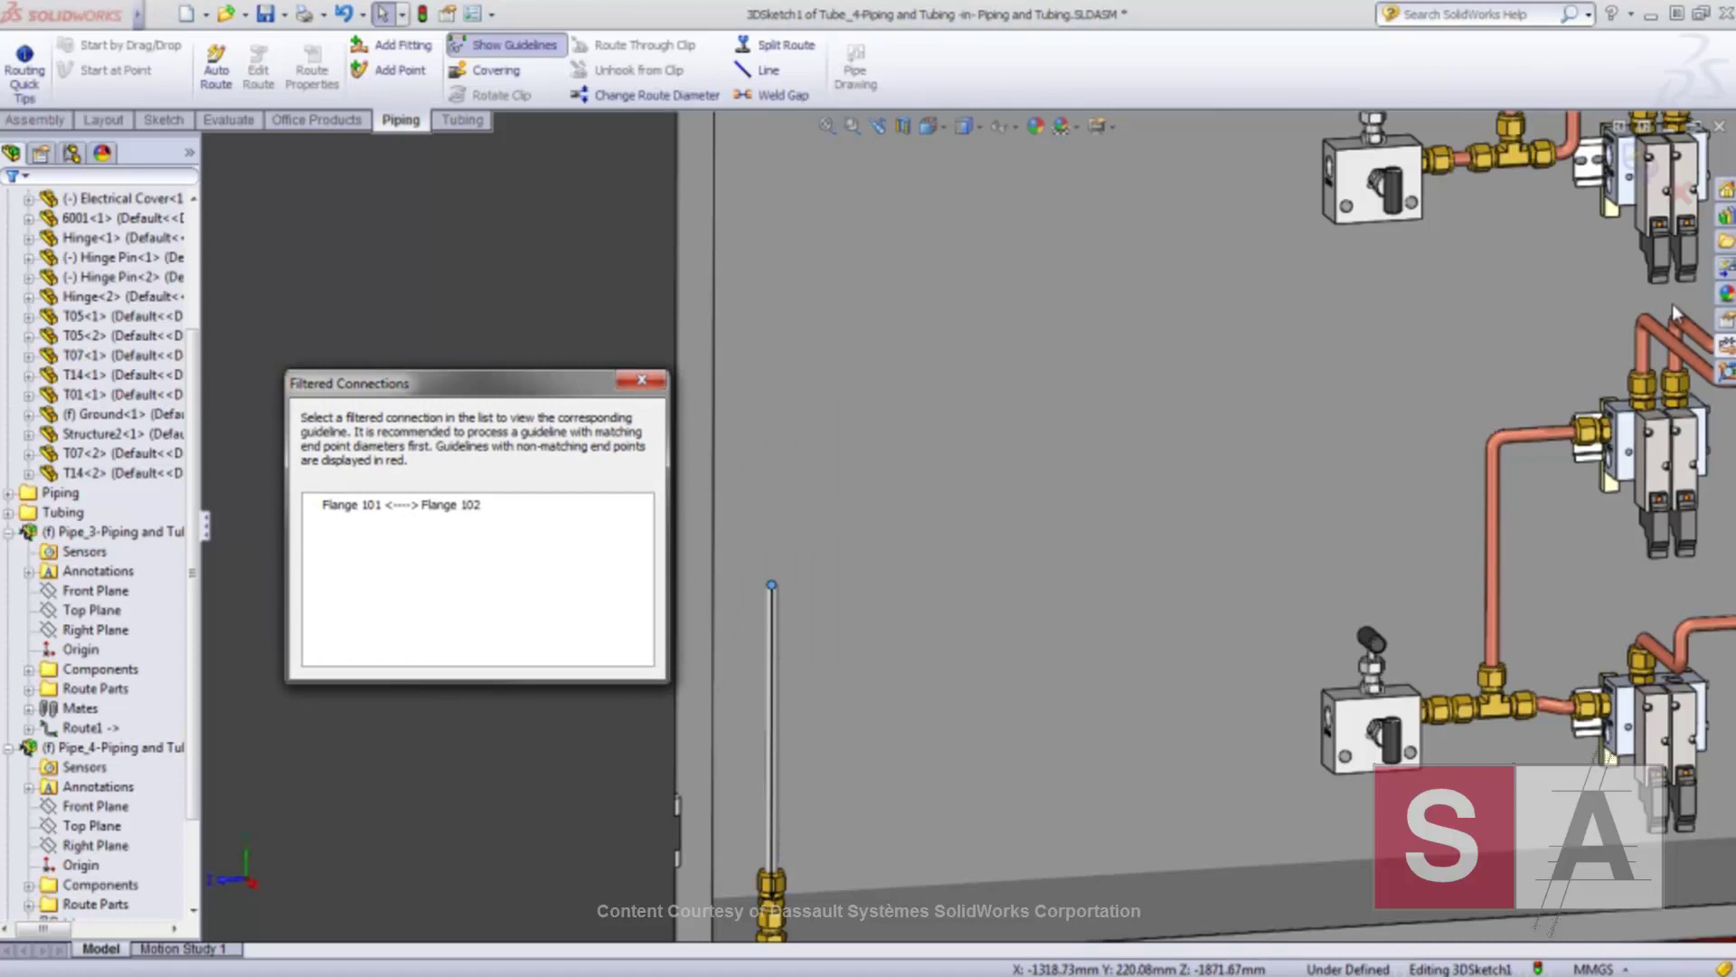
pyautogui.click(1728, 346)
pyautogui.click(1601, 523)
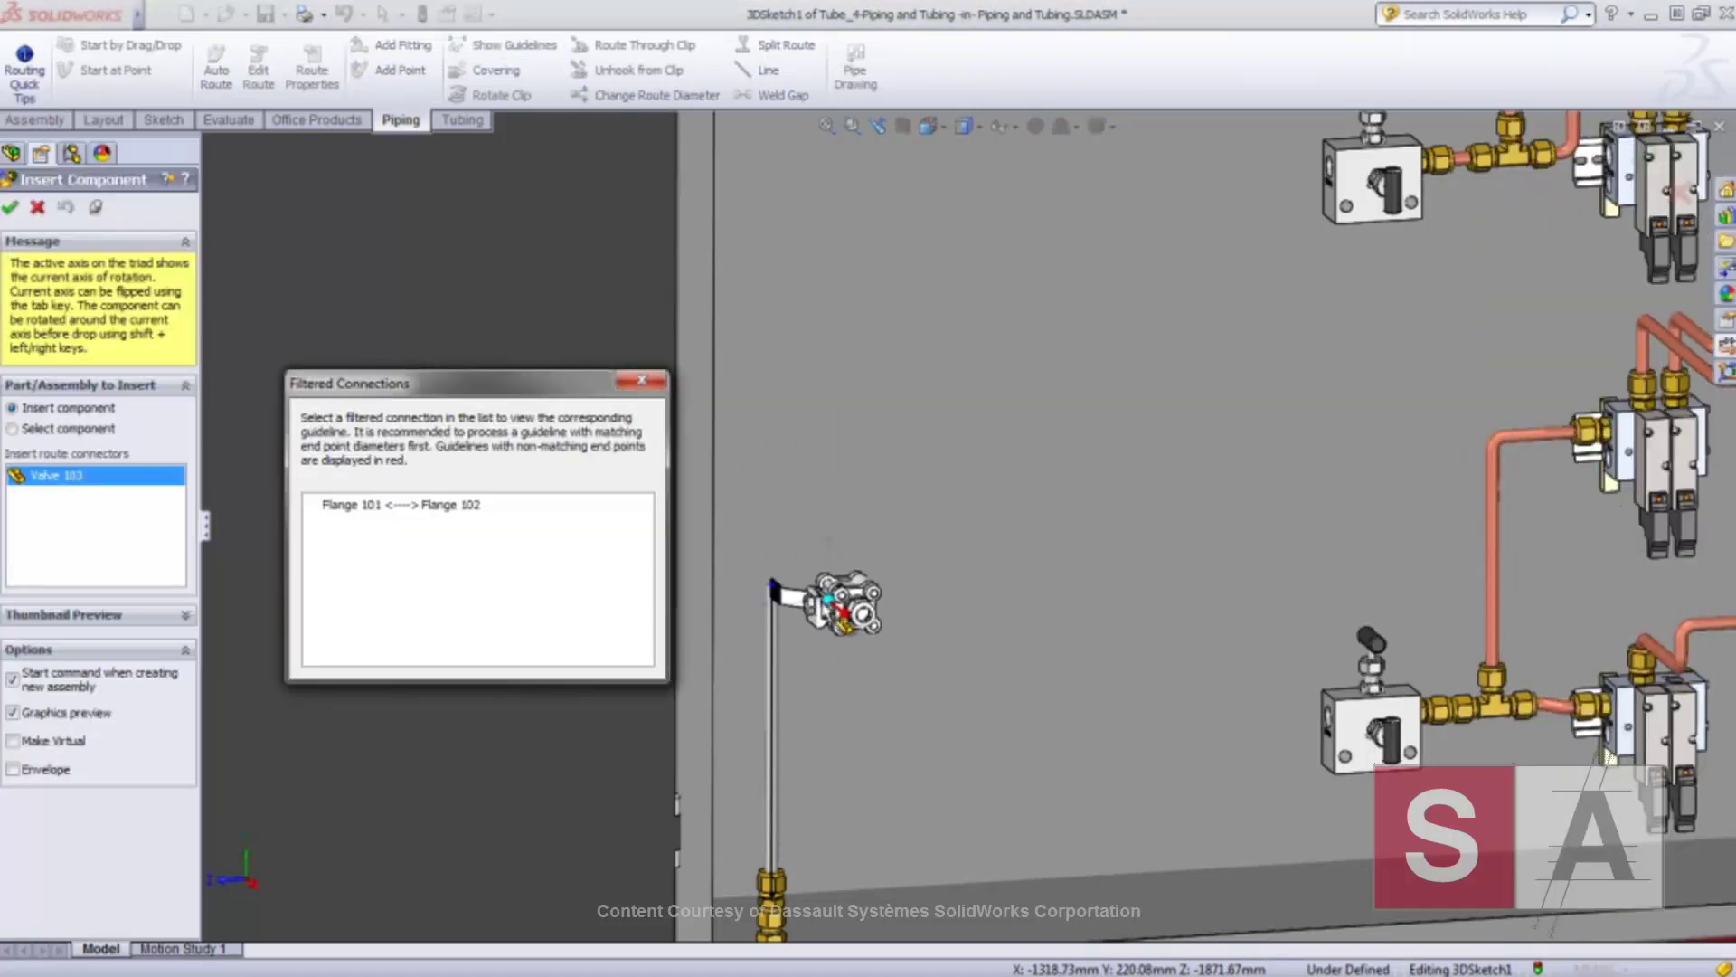
# - Drop Valve 103 on the guideline, then route Tubing 1 along the guideline as copper tube
pyautogui.click(774, 590)
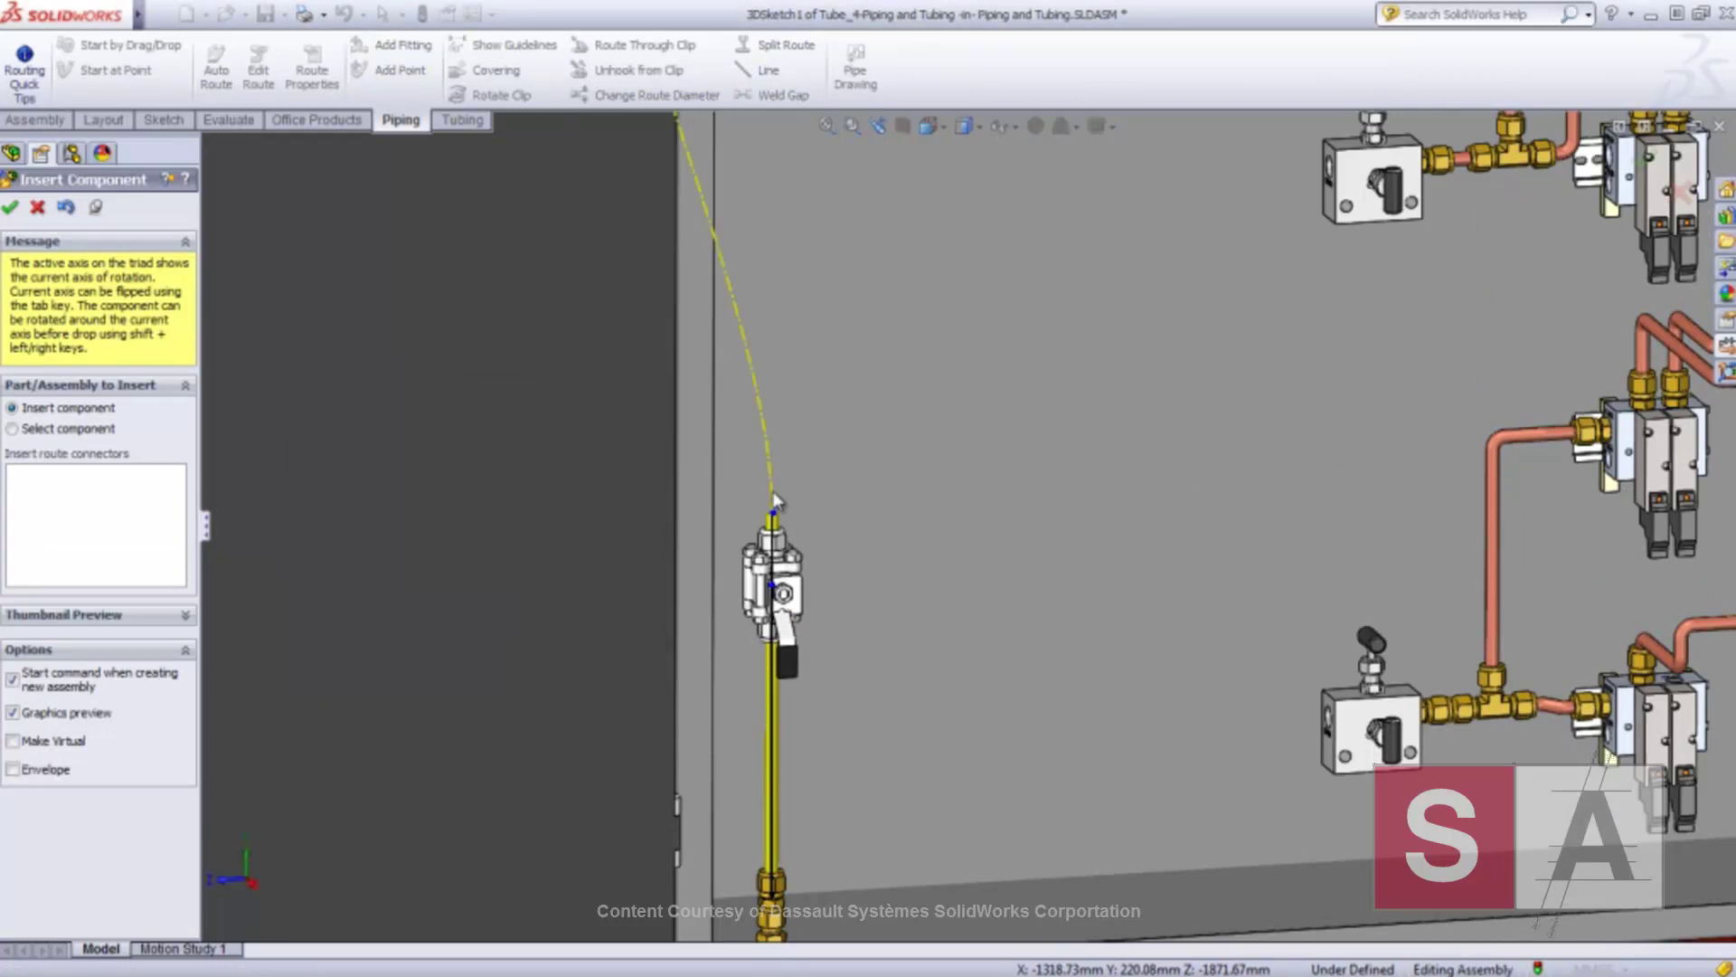
pyautogui.rightClick(771, 445)
pyautogui.click(828, 633)
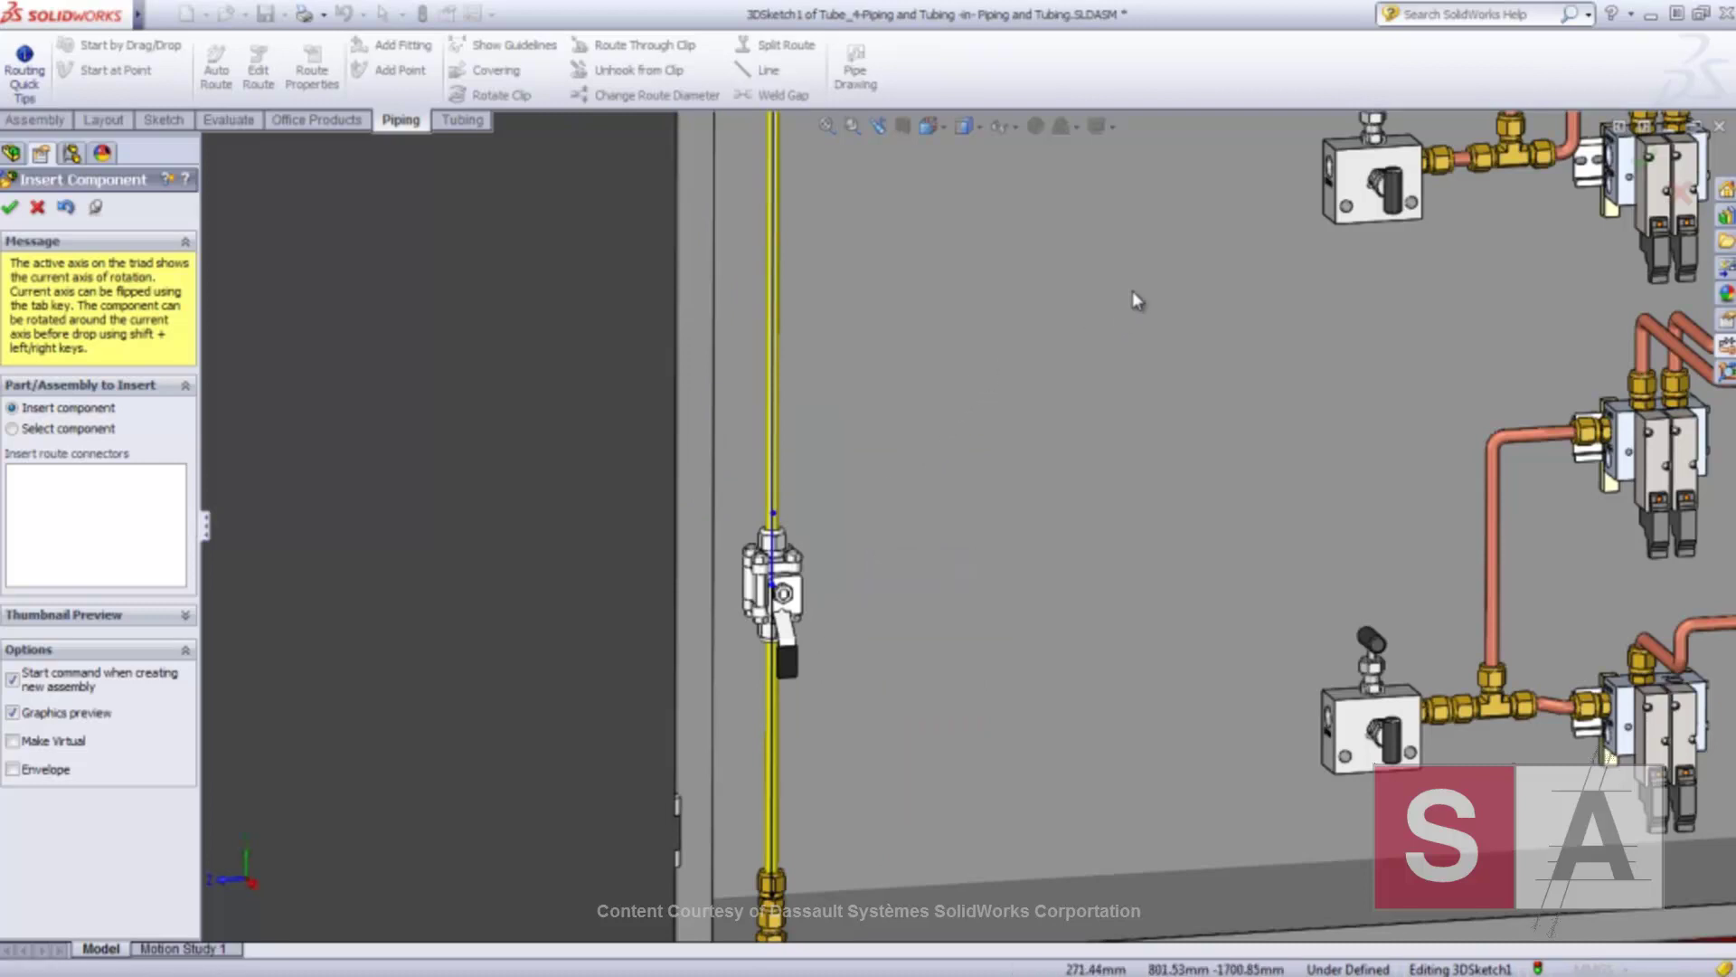
pyautogui.scroll(5, 1133, 291)
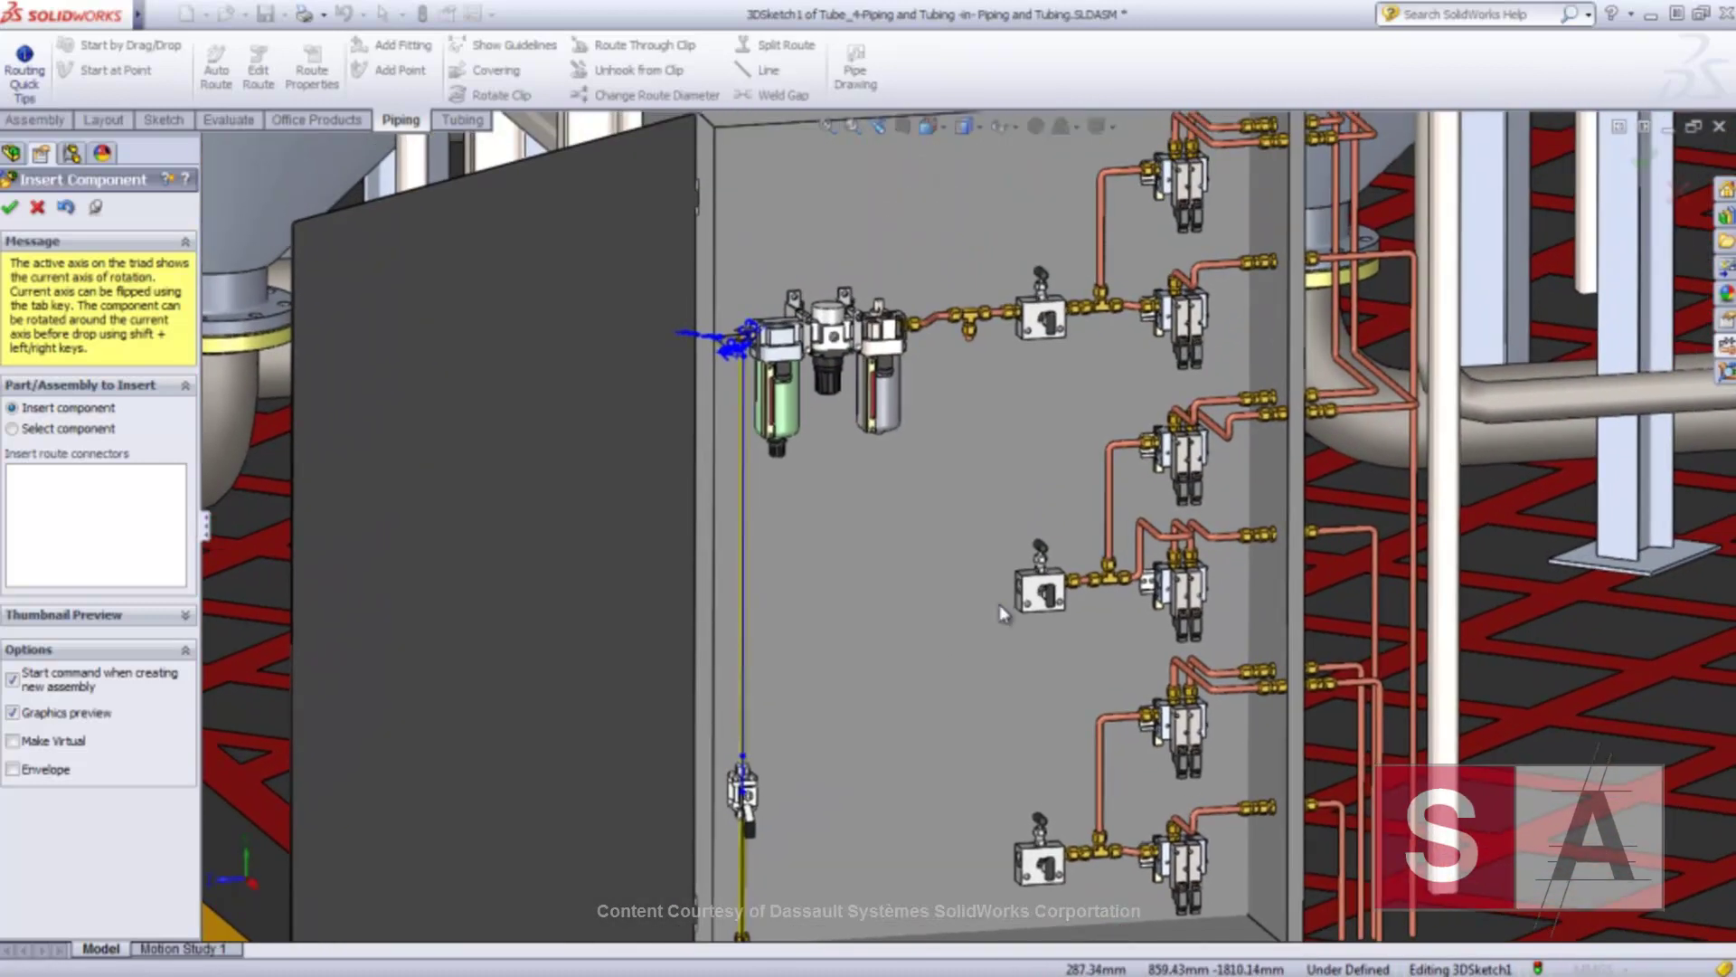
pyautogui.click(1642, 168)
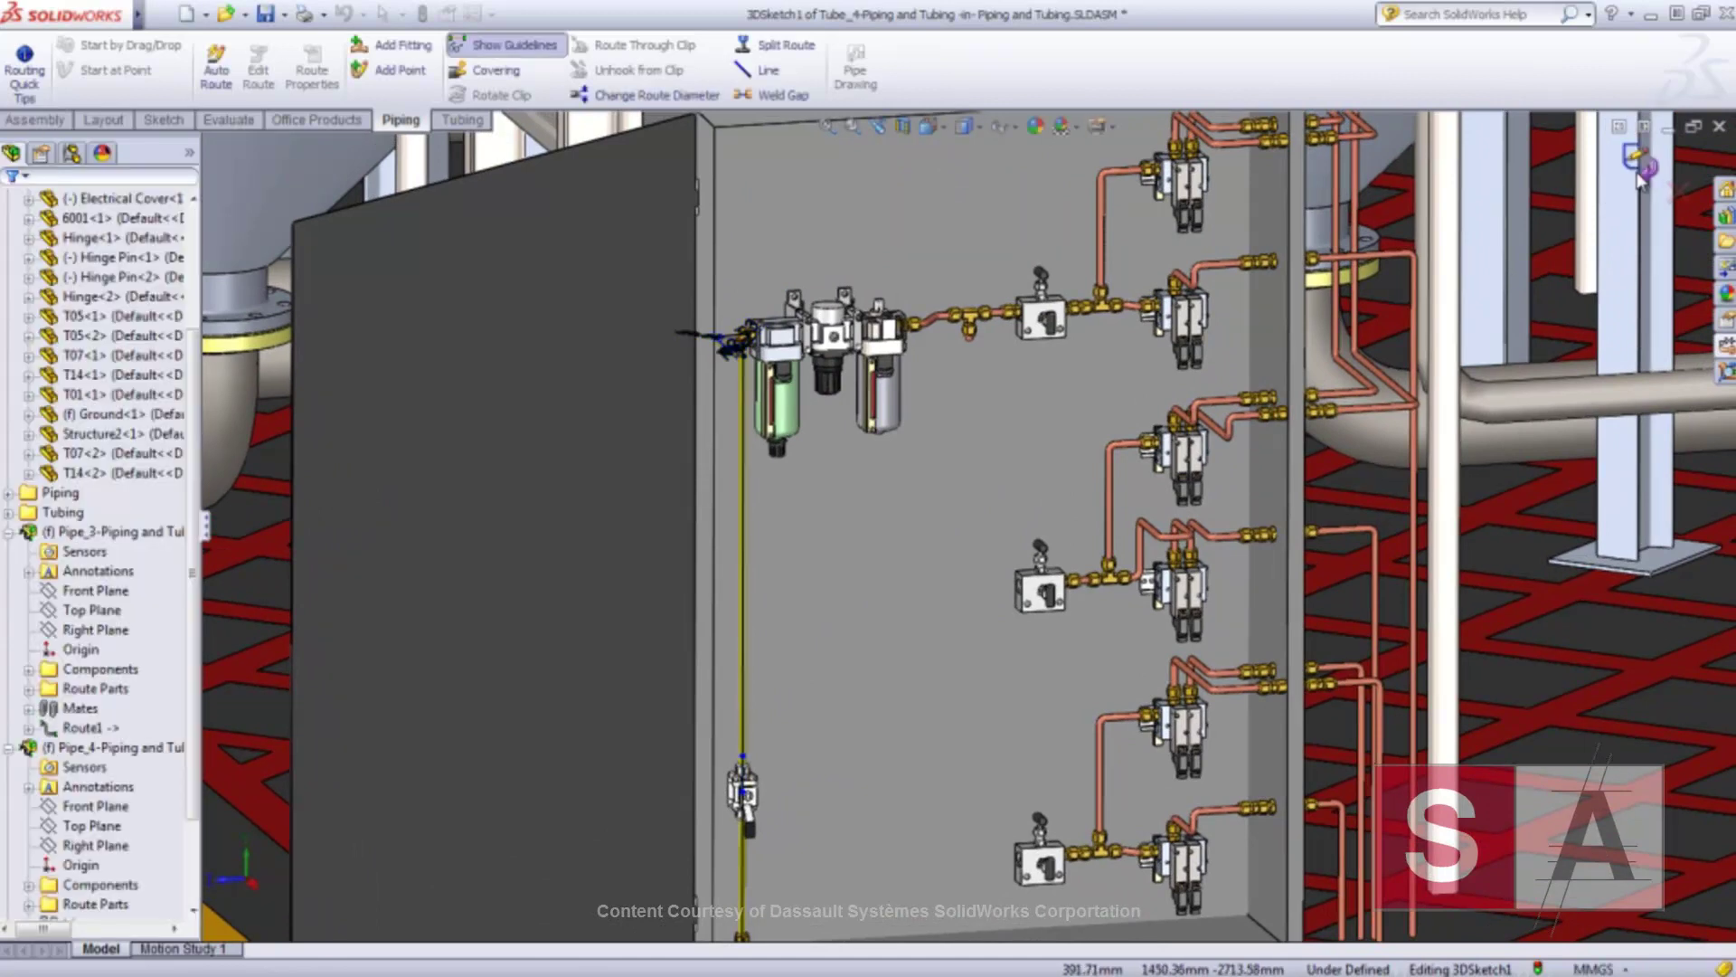
pyautogui.click(1637, 164)
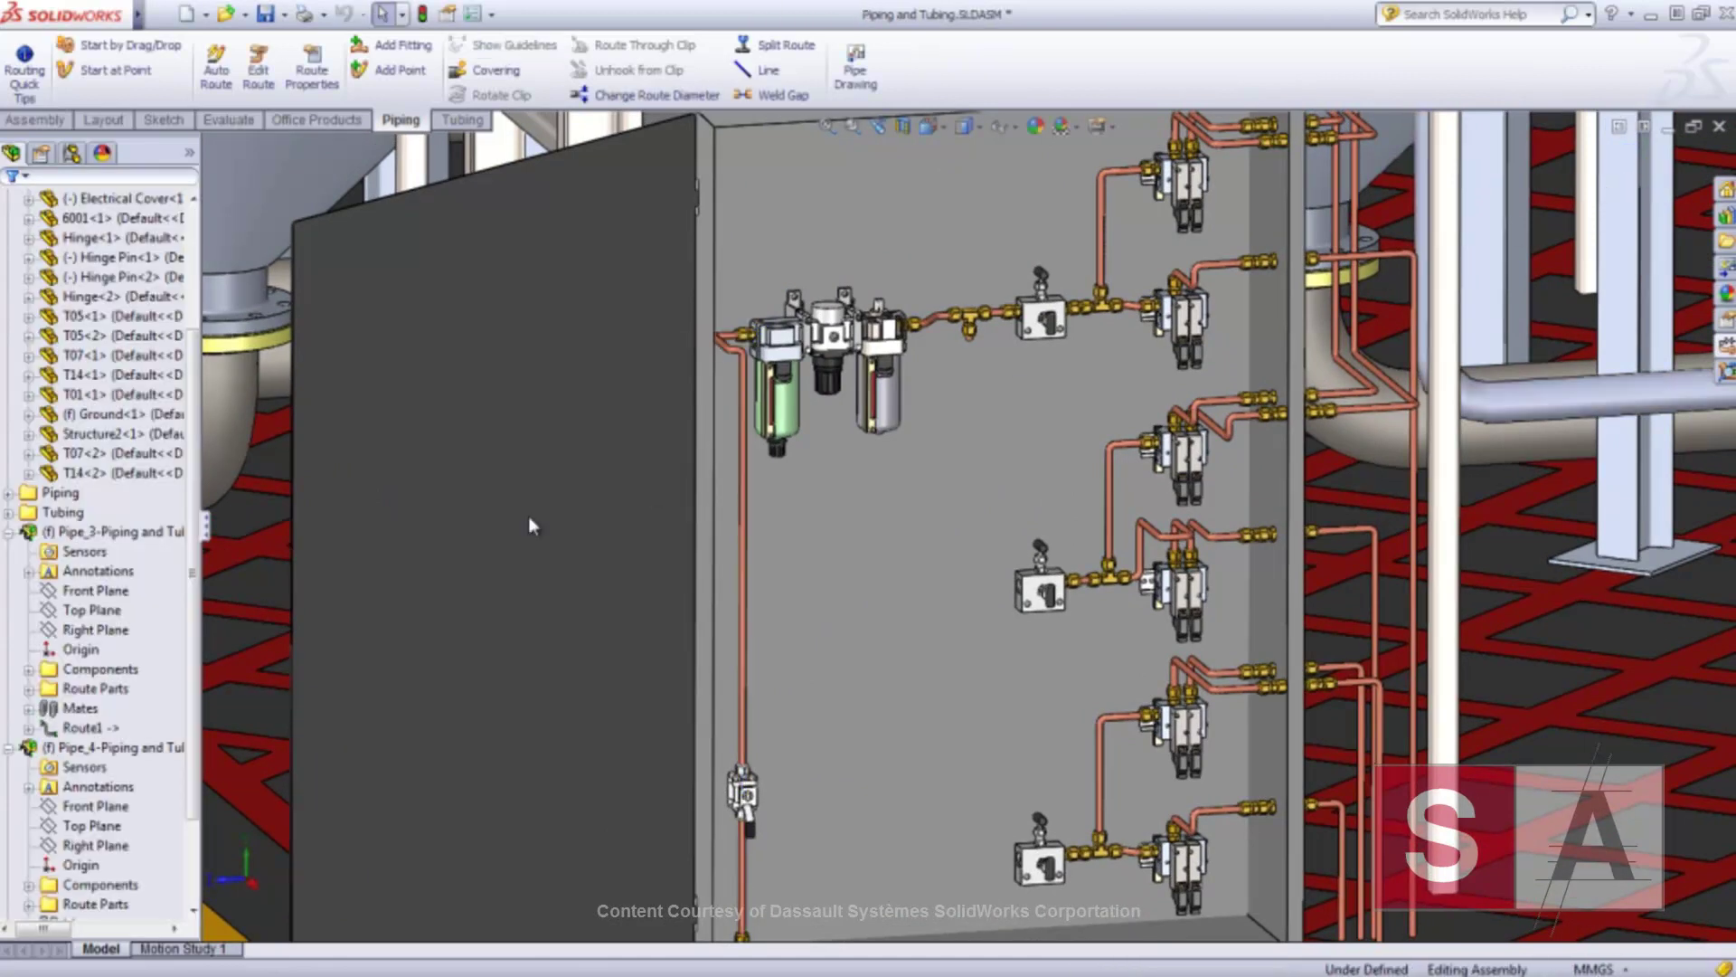
pyautogui.scroll(-2, 108, 723)
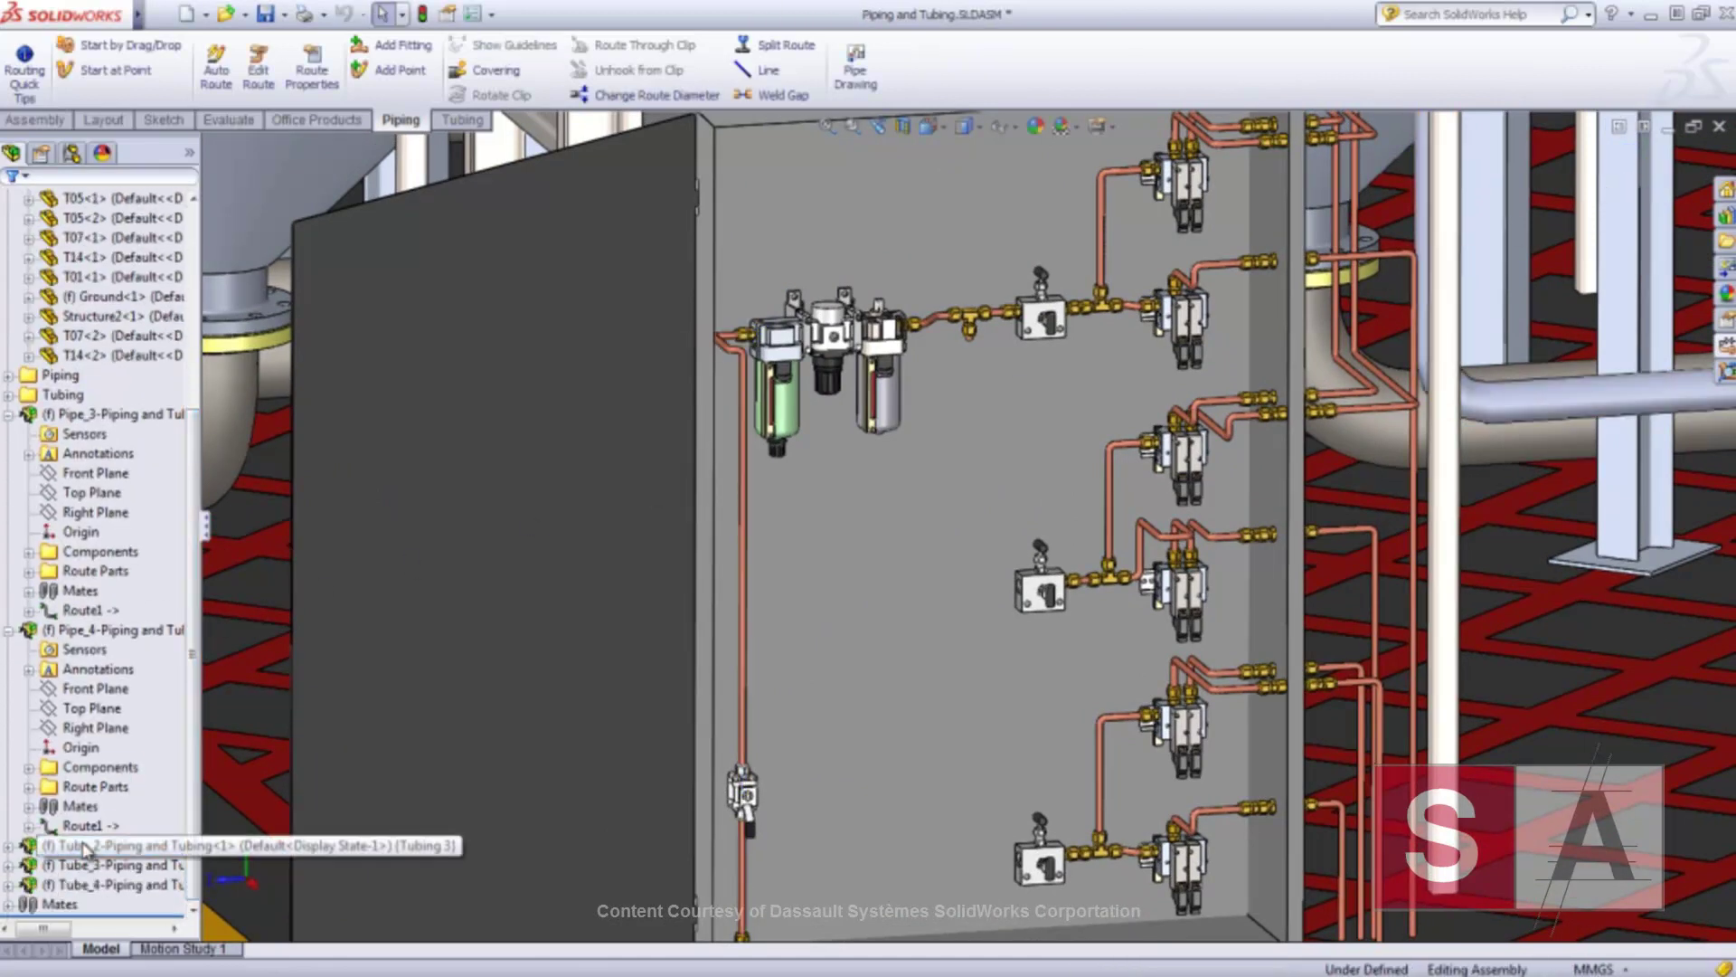
# - Edit the Tube_2 route and start processing Tubing 3 from the P&ID data
pyautogui.rightClick(84, 849)
pyautogui.click(129, 231)
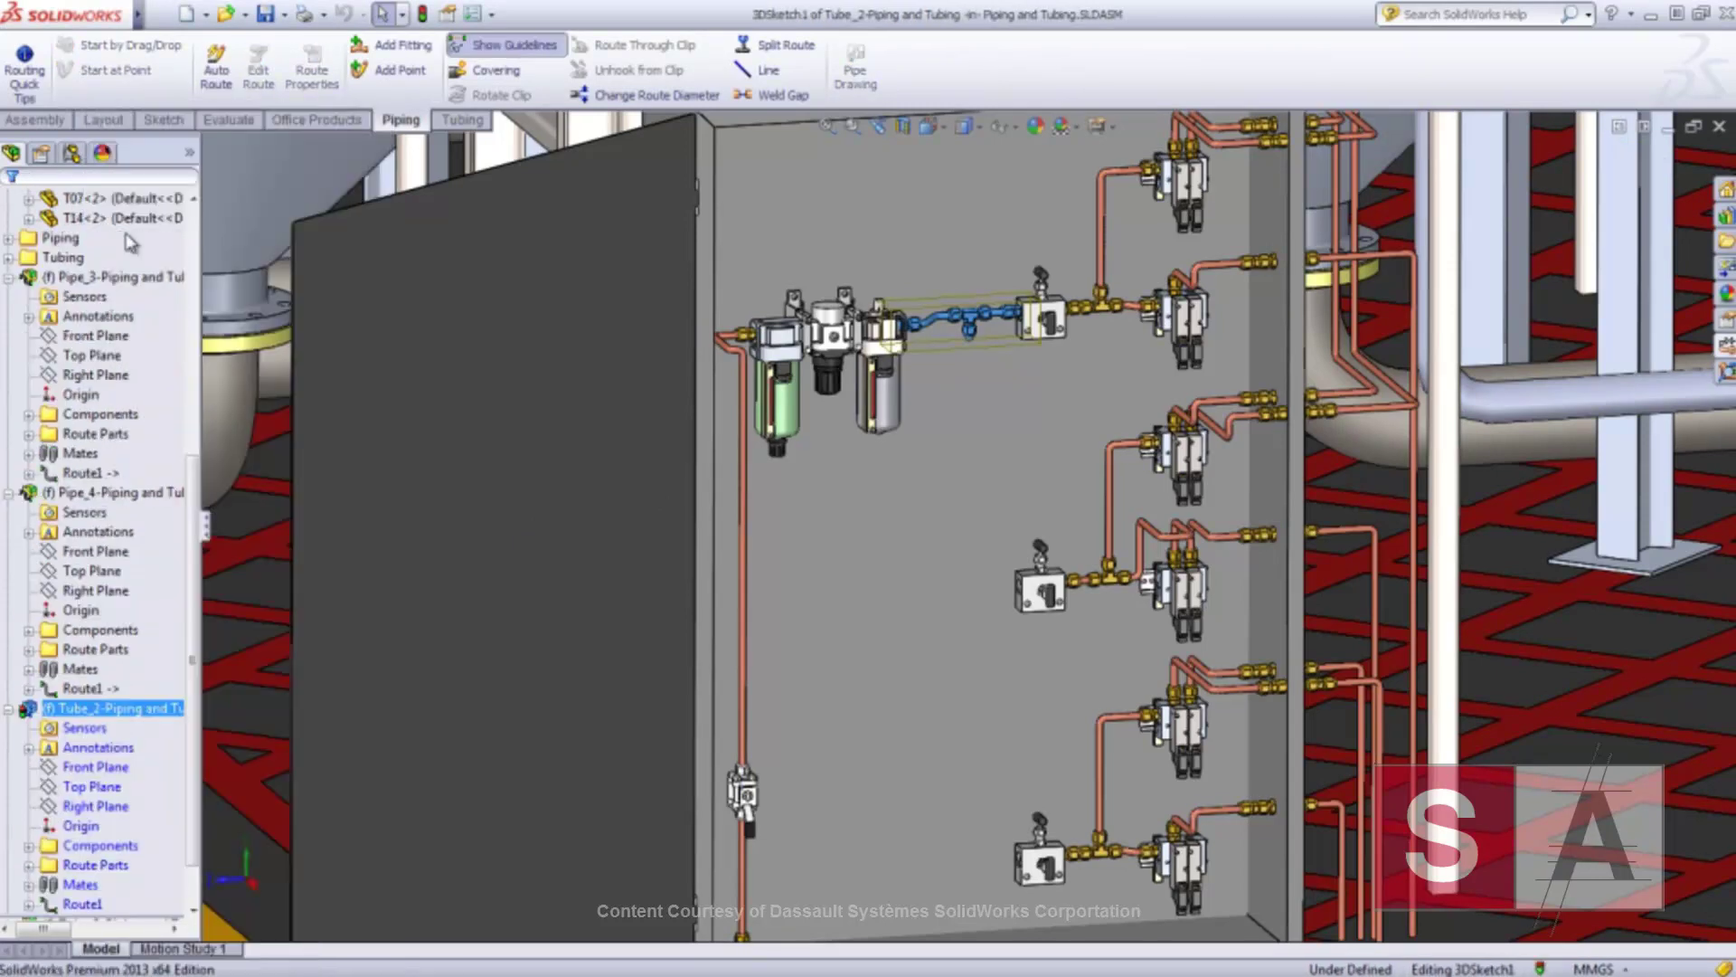
pyautogui.click(1727, 355)
pyautogui.click(1573, 448)
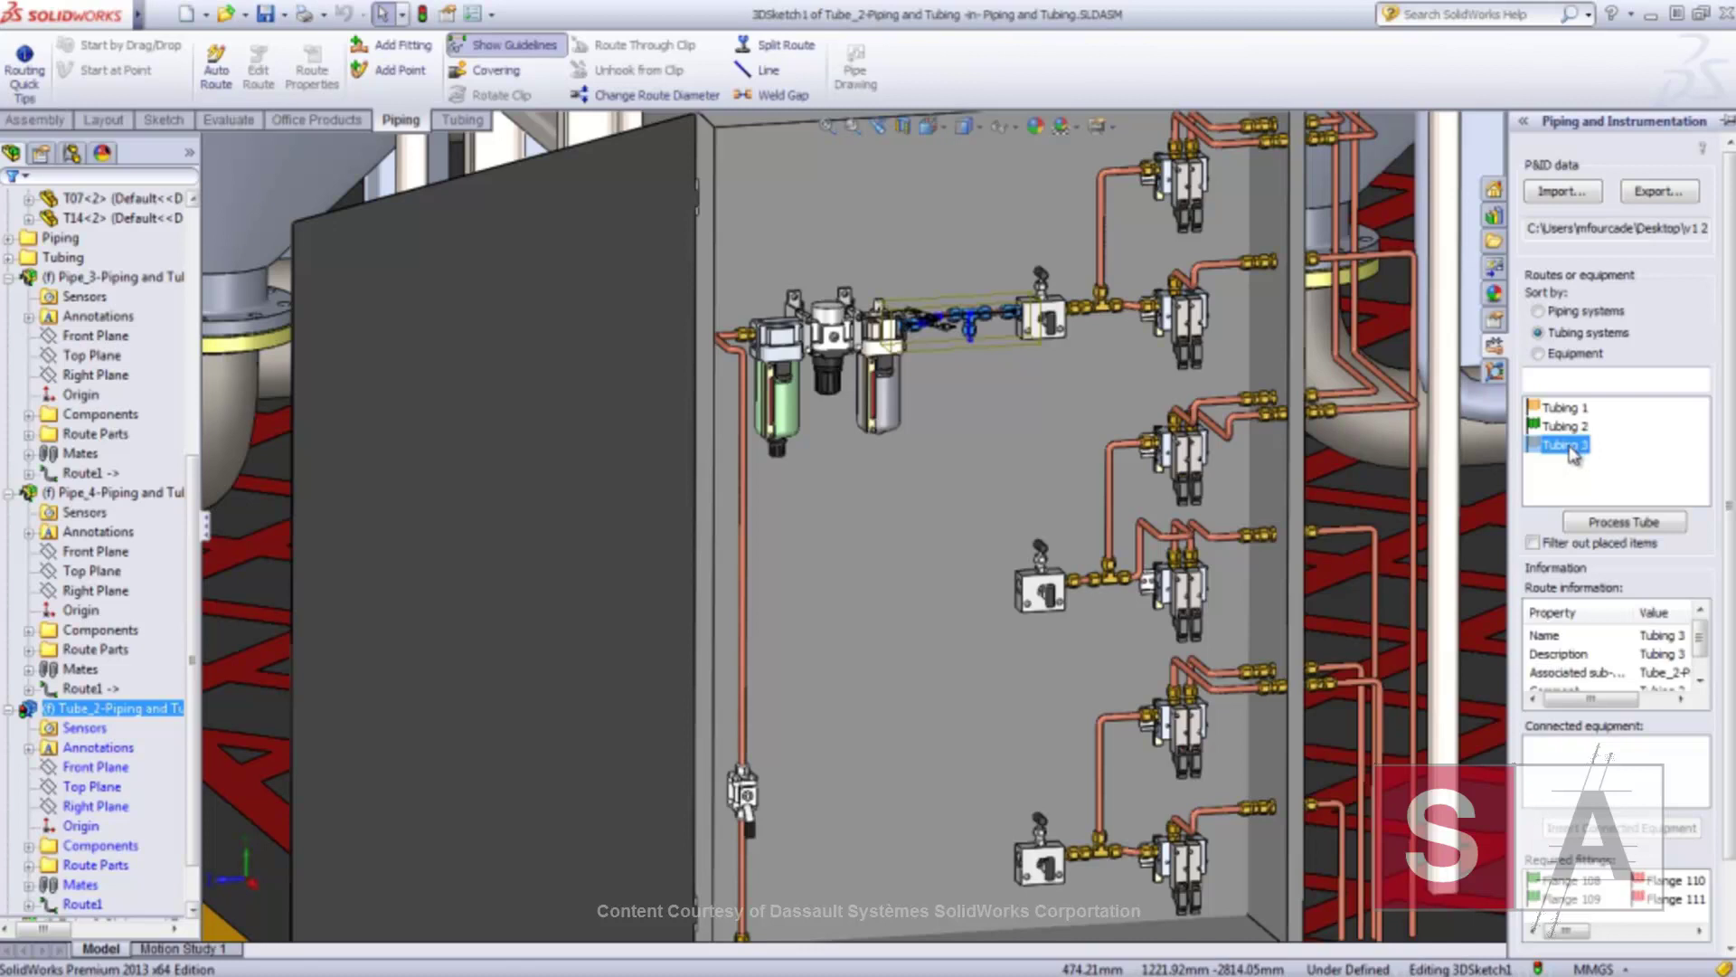
pyautogui.click(1619, 522)
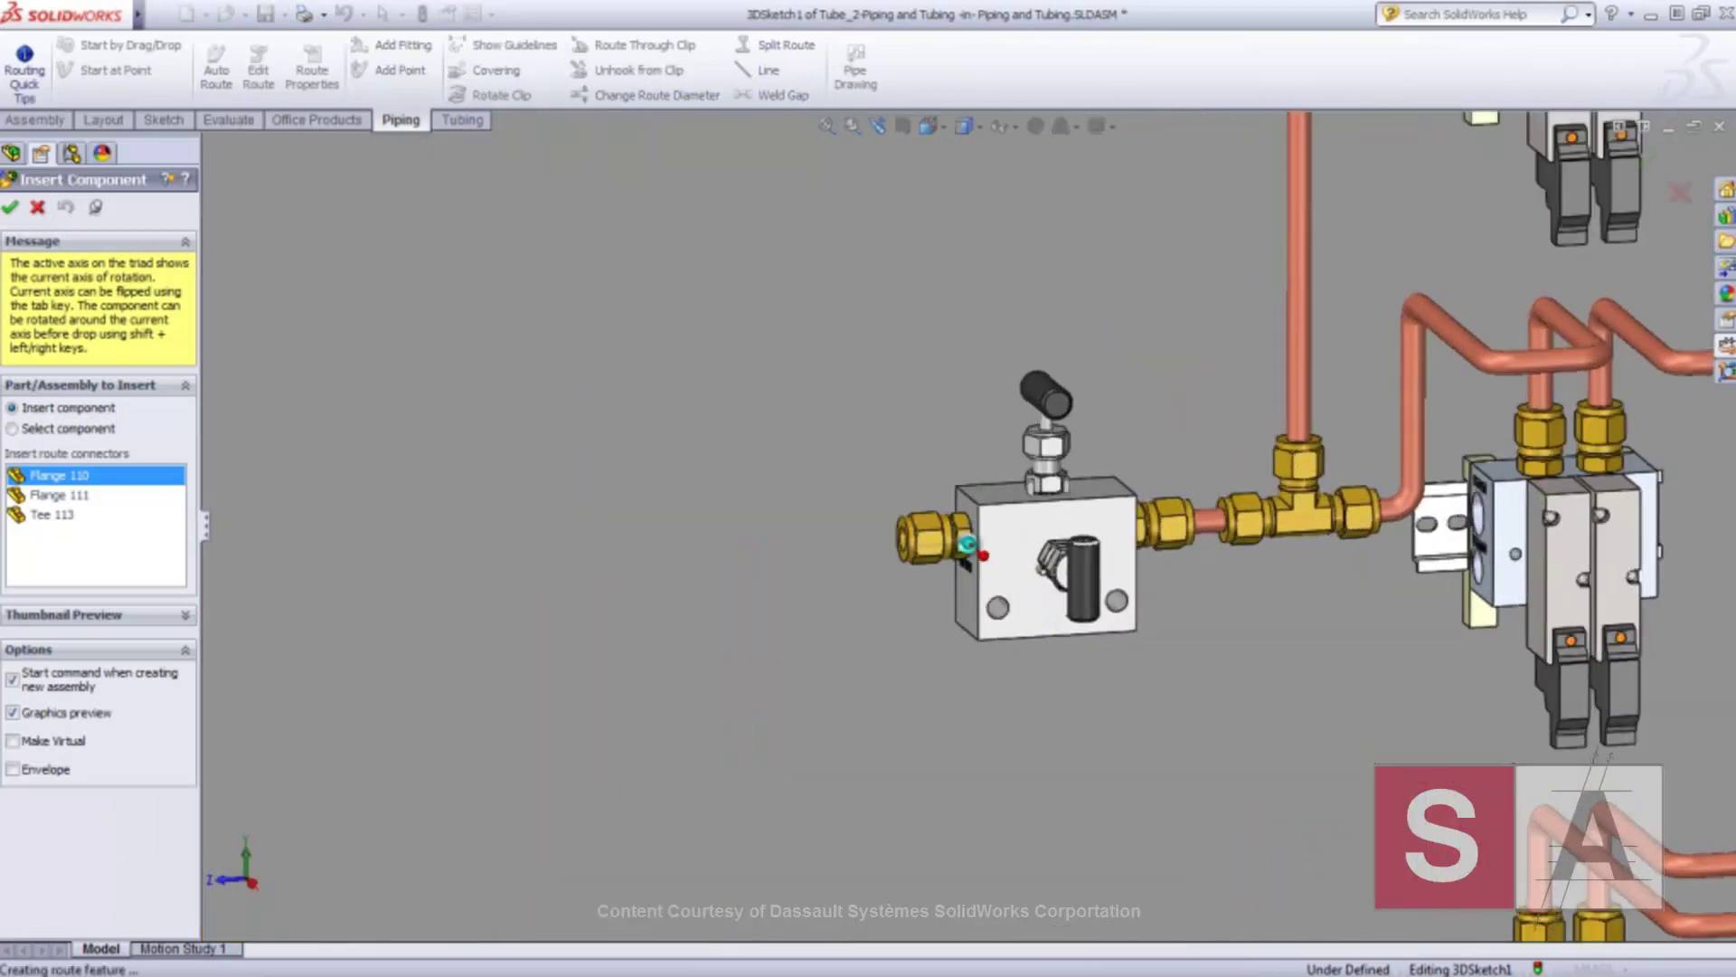
# - Place Flange 110 and Flange 111 at the valve inlets and the rotated tee at the middle valve
pyautogui.click(965, 544)
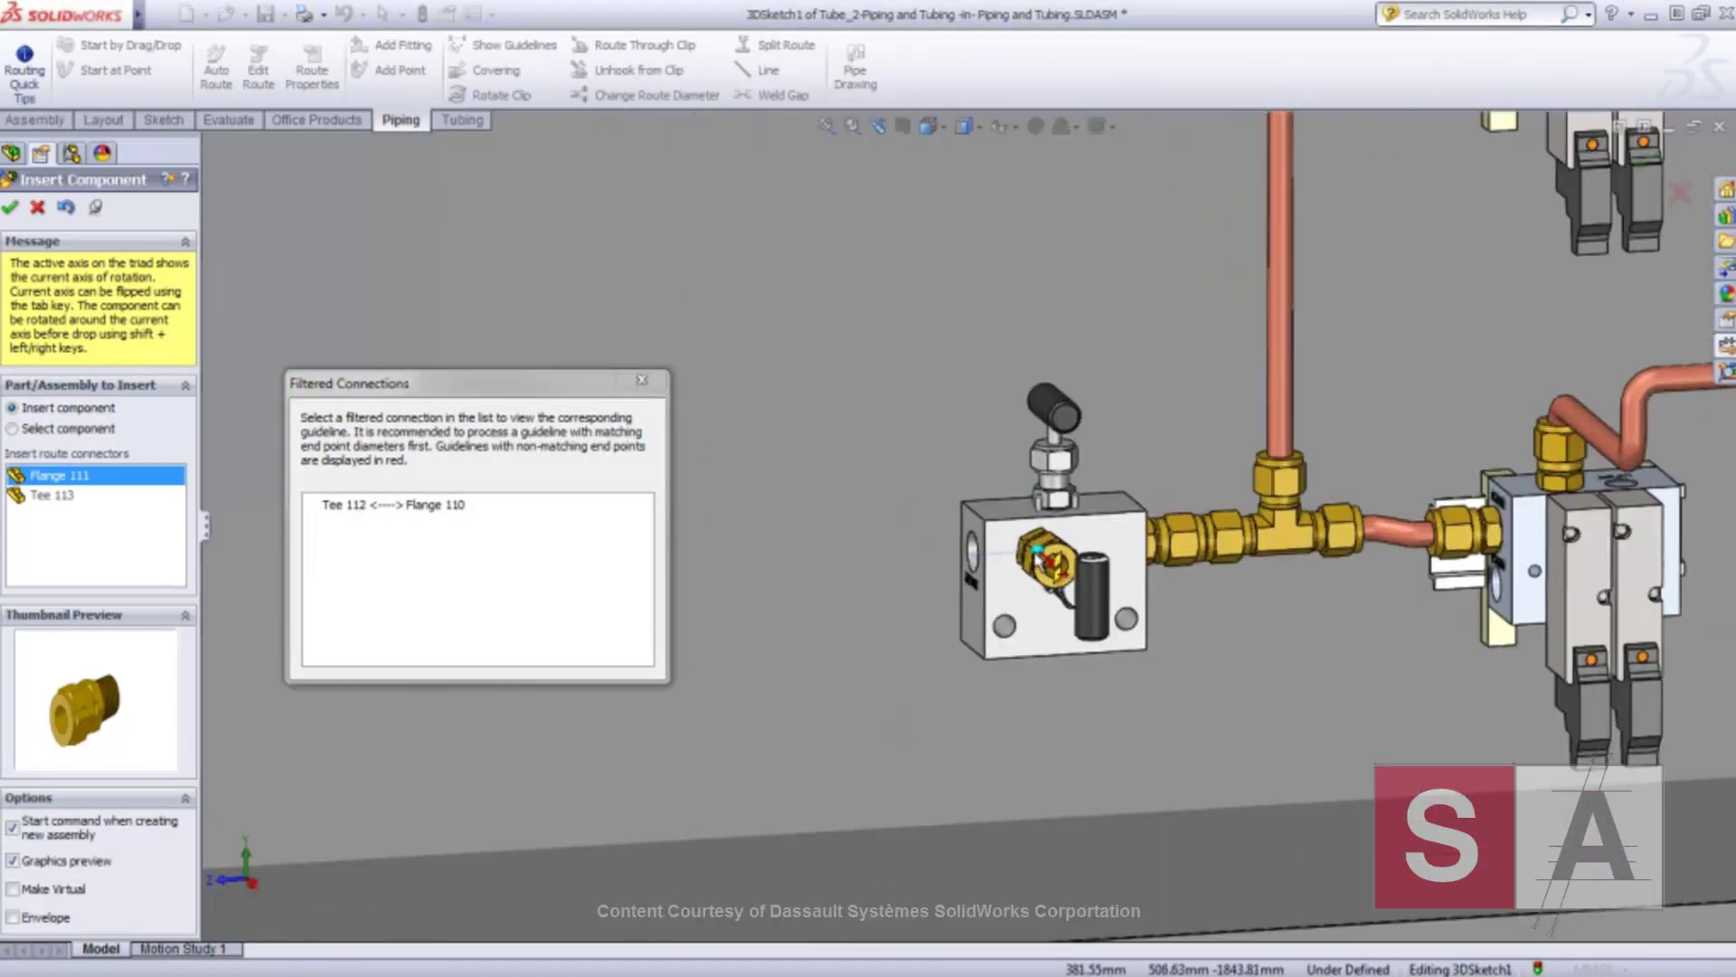
pyautogui.click(907, 547)
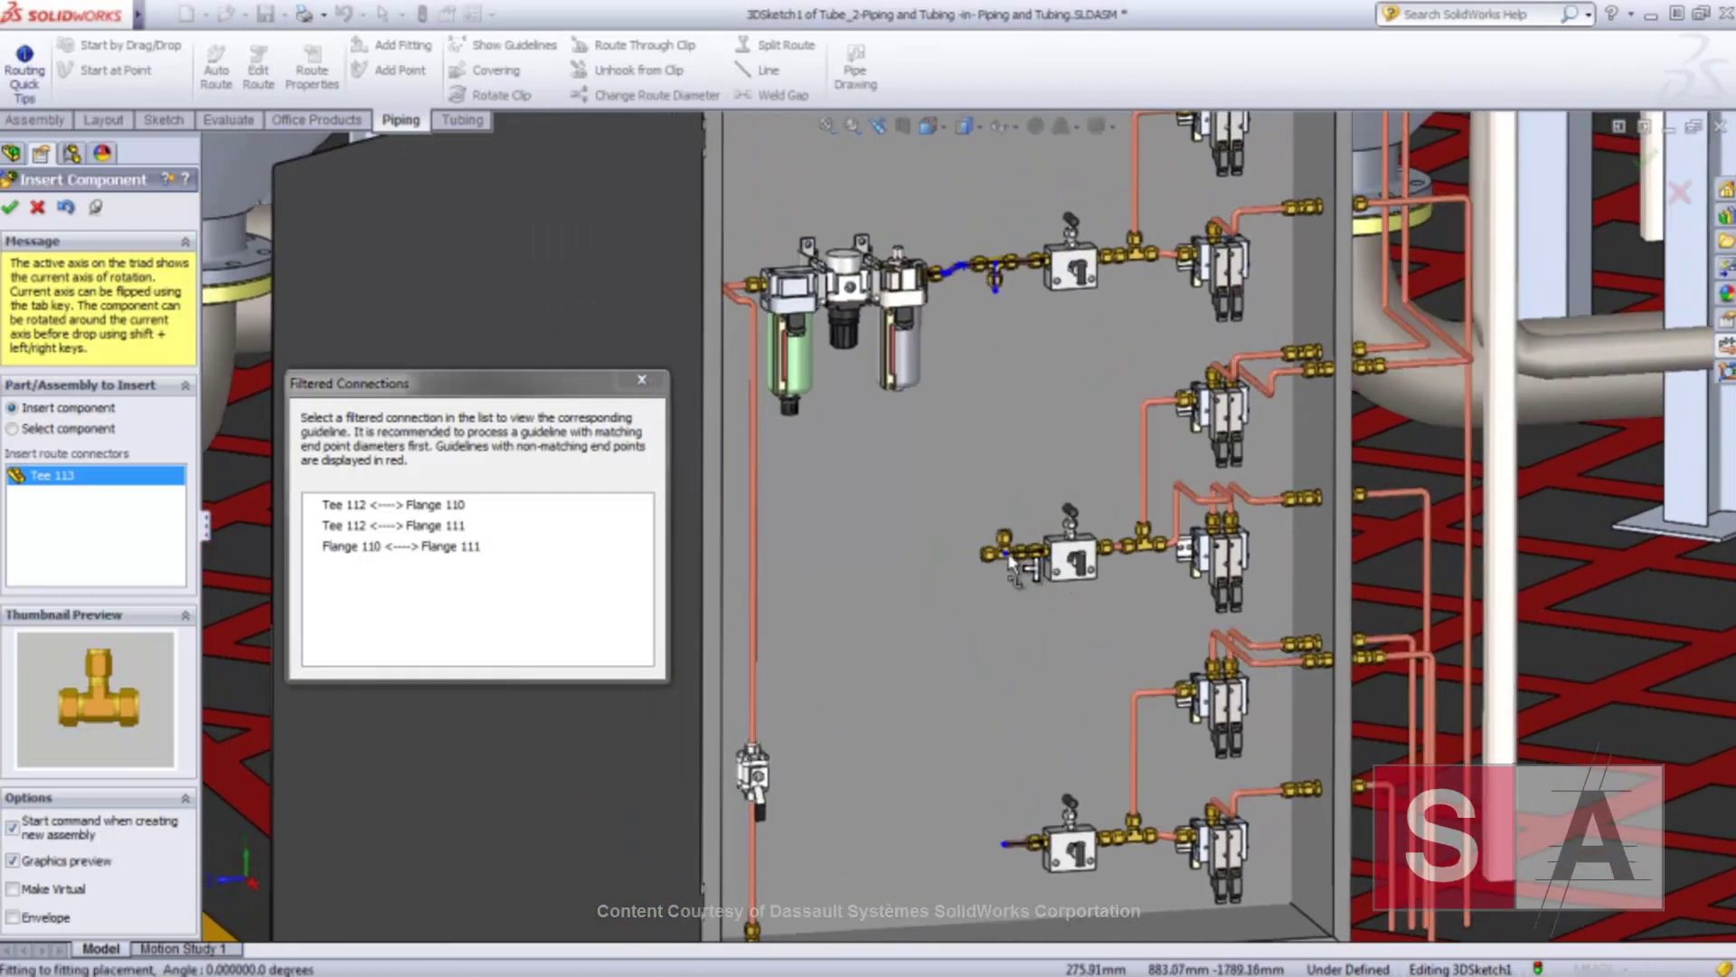
pyautogui.hotkey('shift', 'Left')
pyautogui.click(1009, 562)
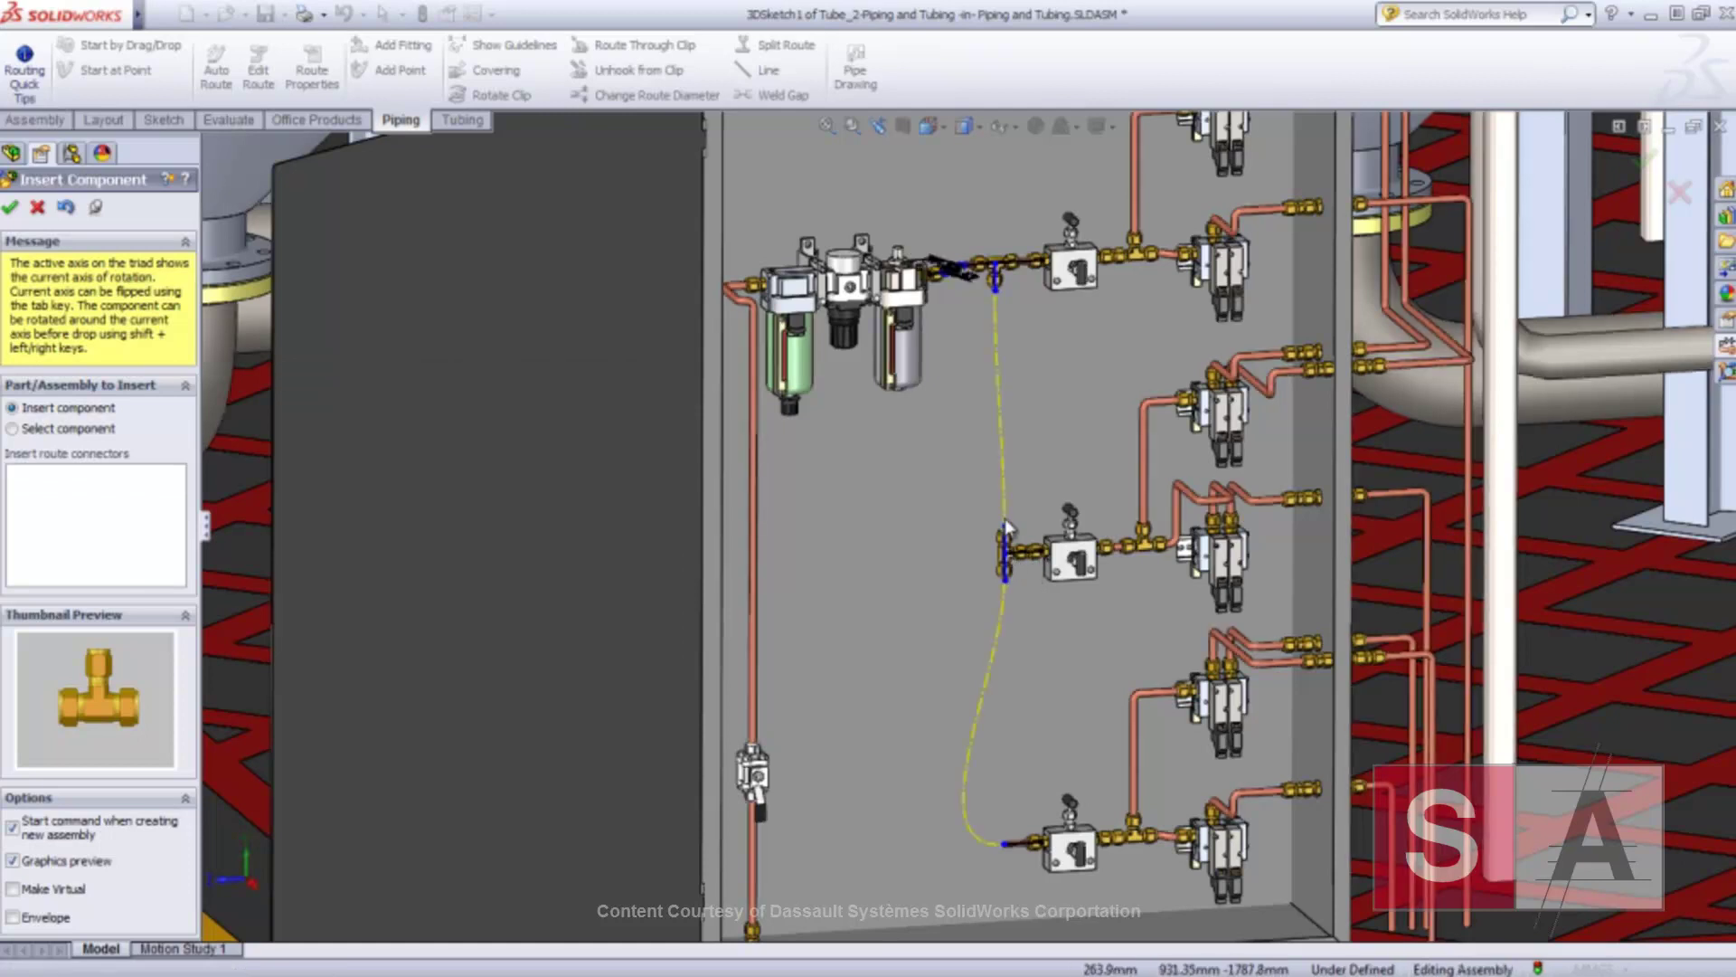
# - Convert both guidelines into route segments and rebuild Tube_2 as copper tubing
pyautogui.rightClick(1007, 513)
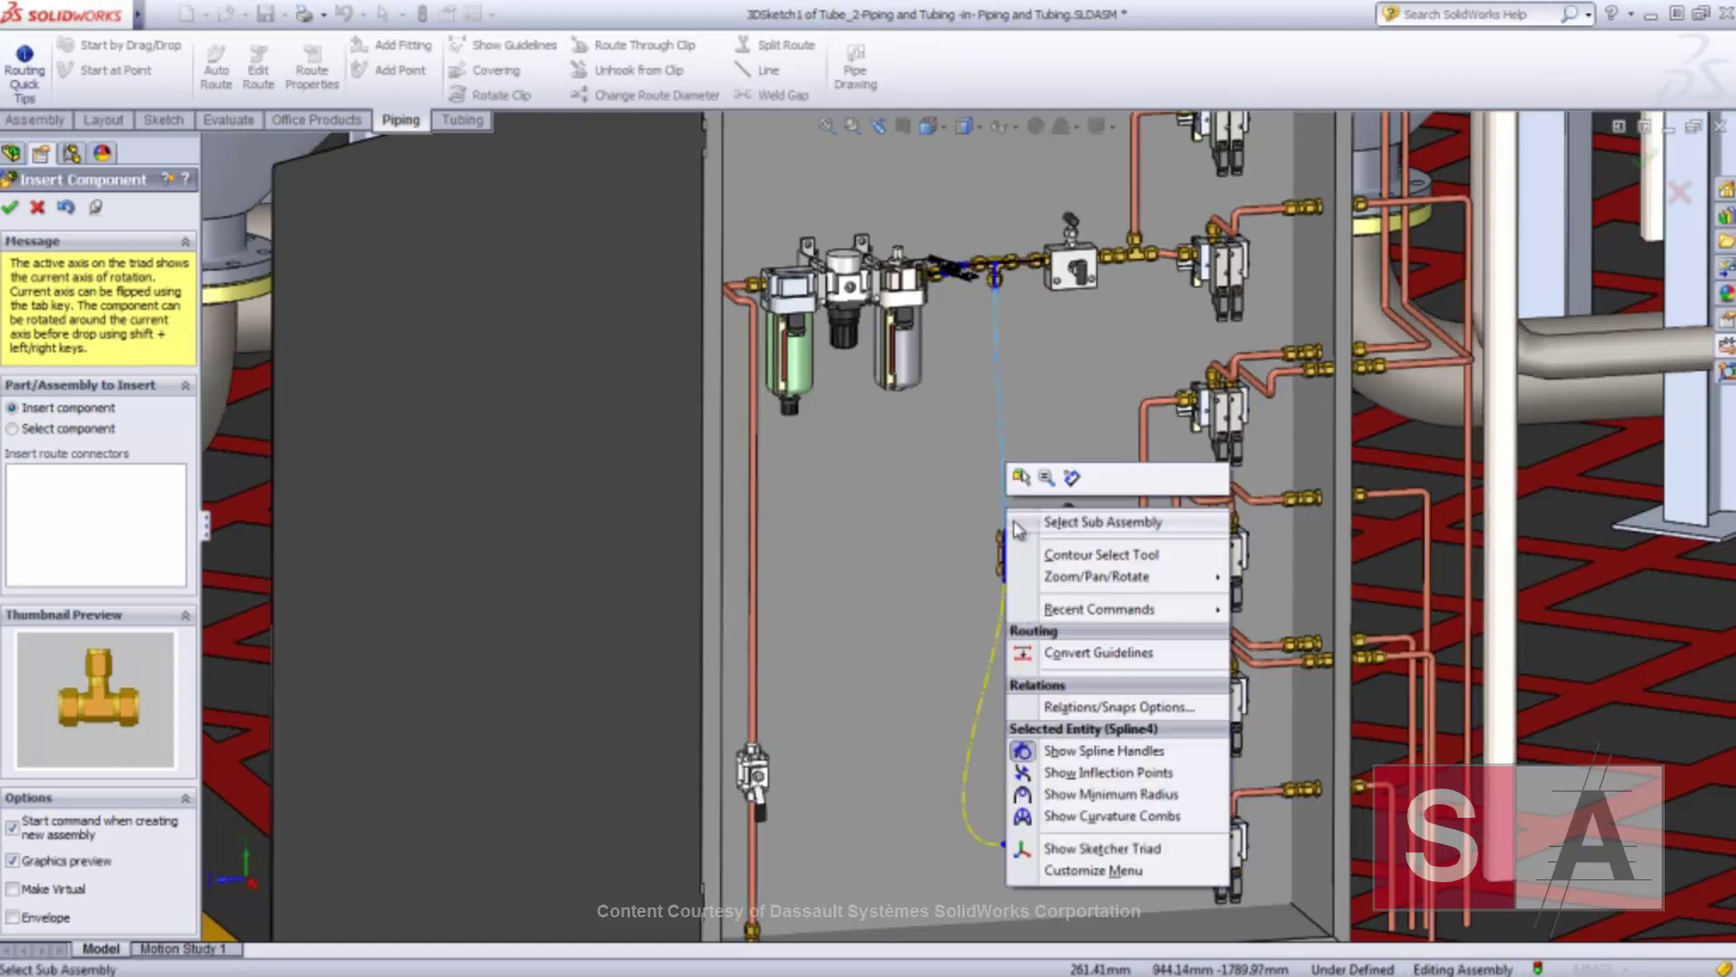
pyautogui.click(1049, 649)
pyautogui.click(1008, 515)
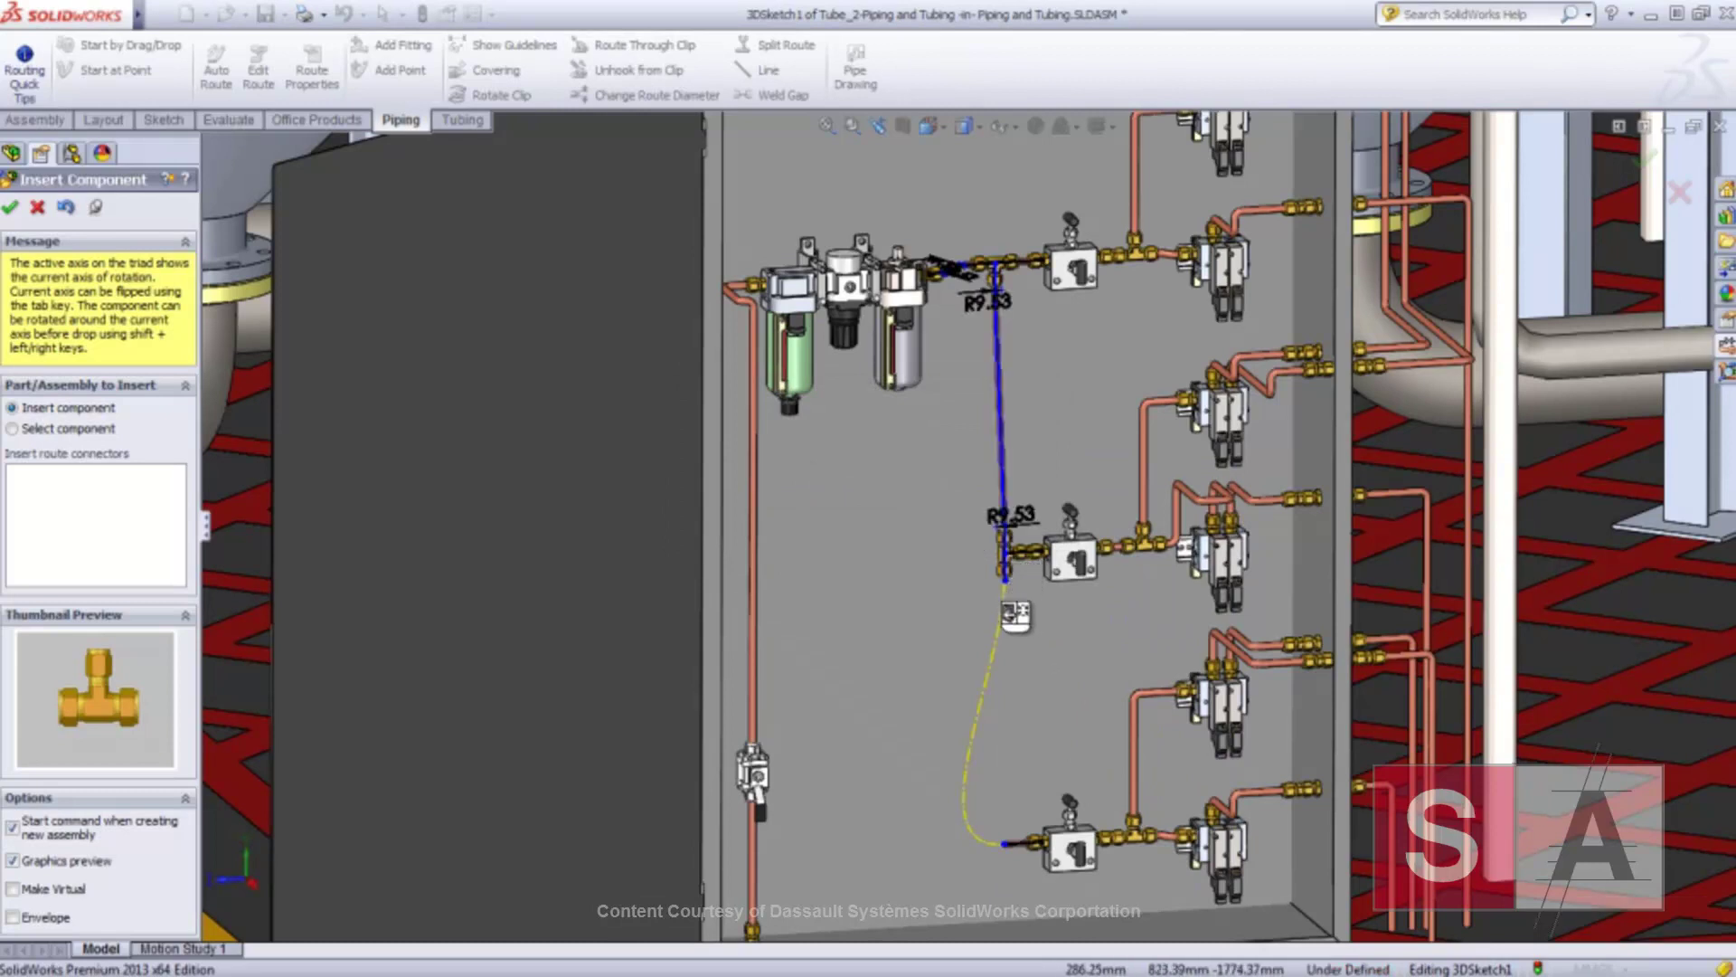
pyautogui.rightClick(1006, 618)
pyautogui.click(1049, 753)
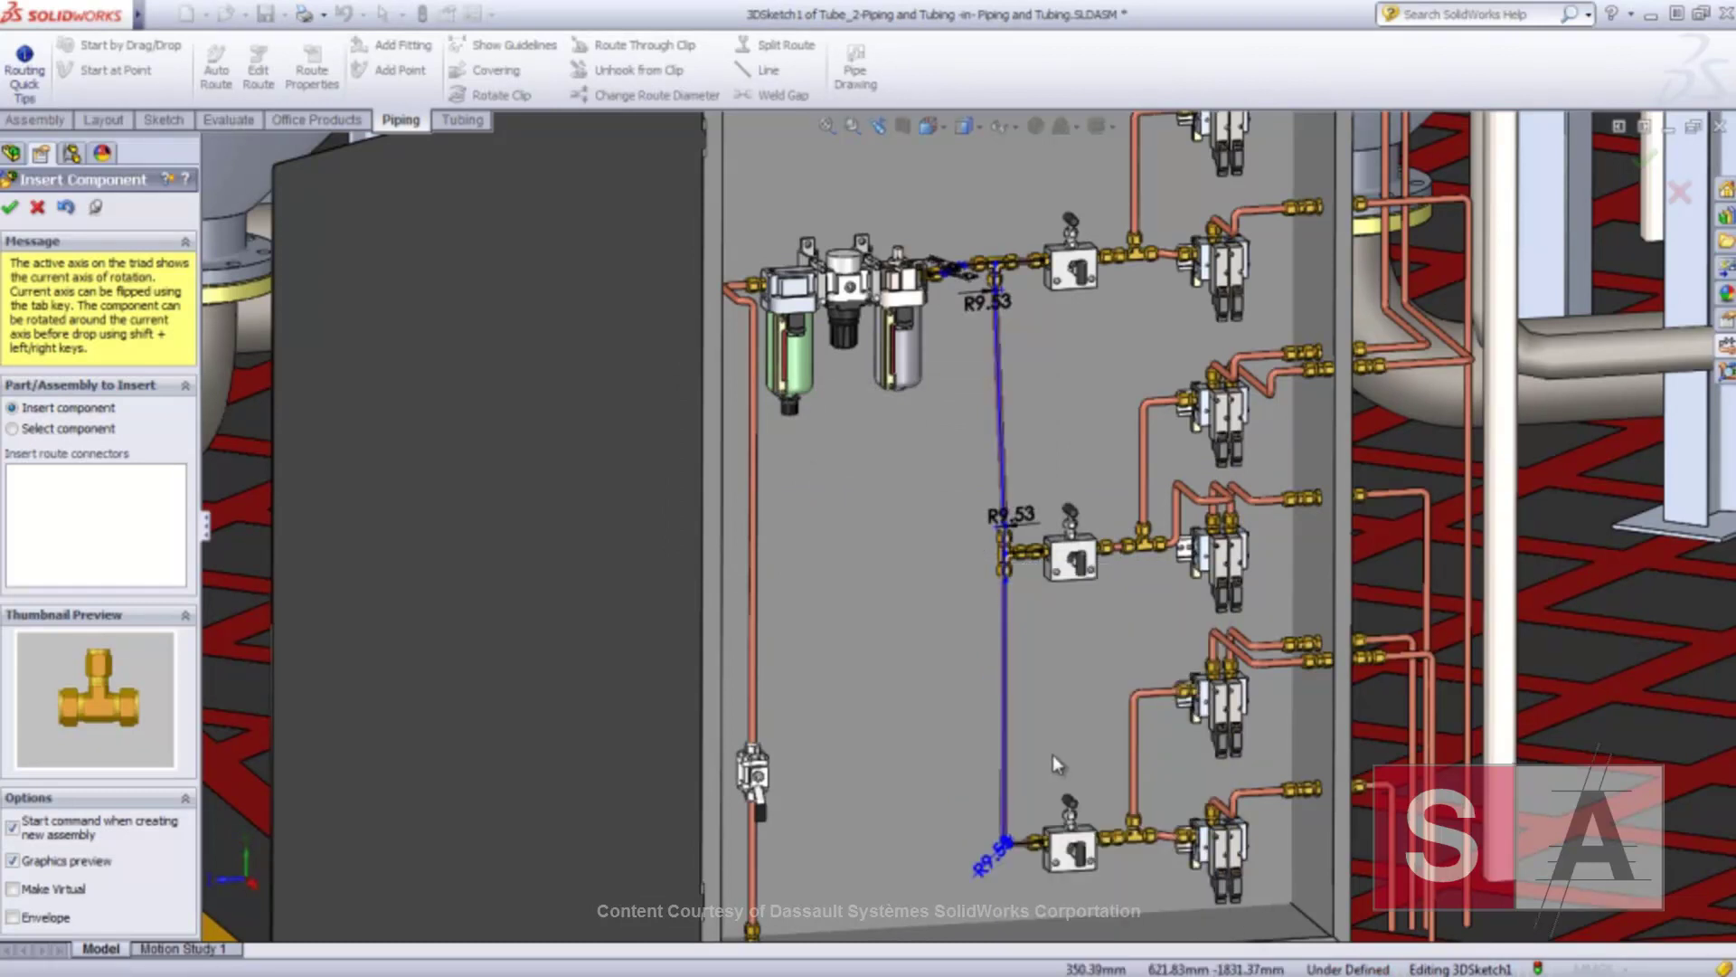
pyautogui.click(1644, 161)
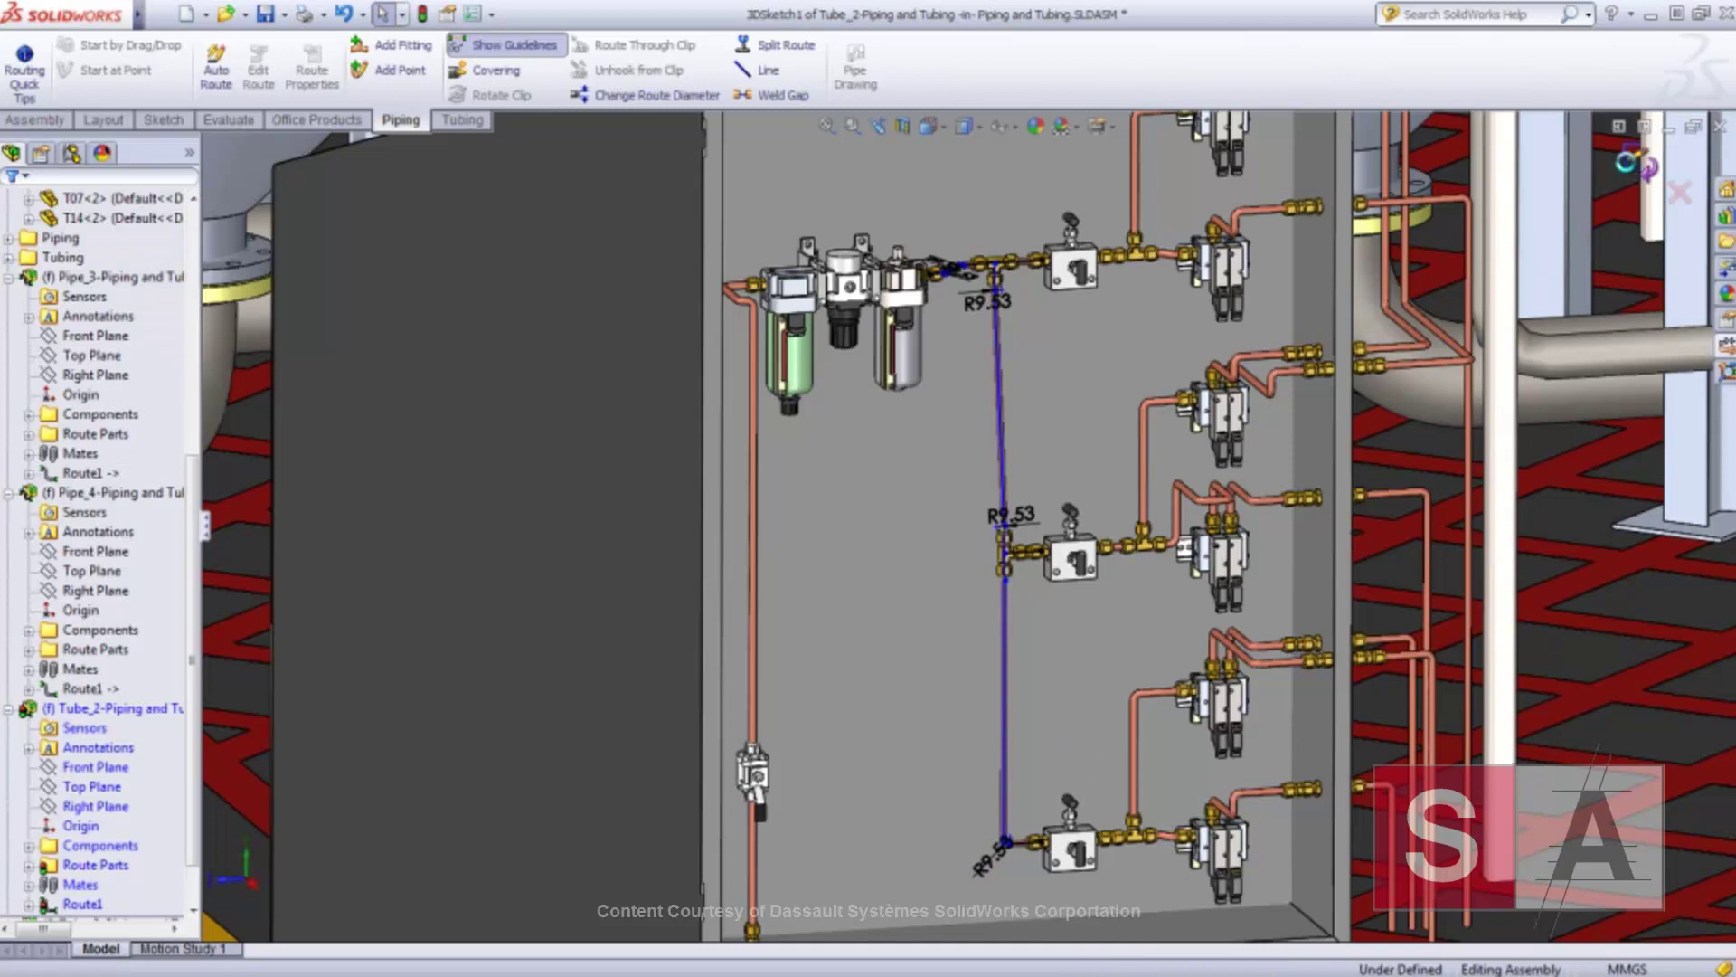
pyautogui.click(1648, 170)
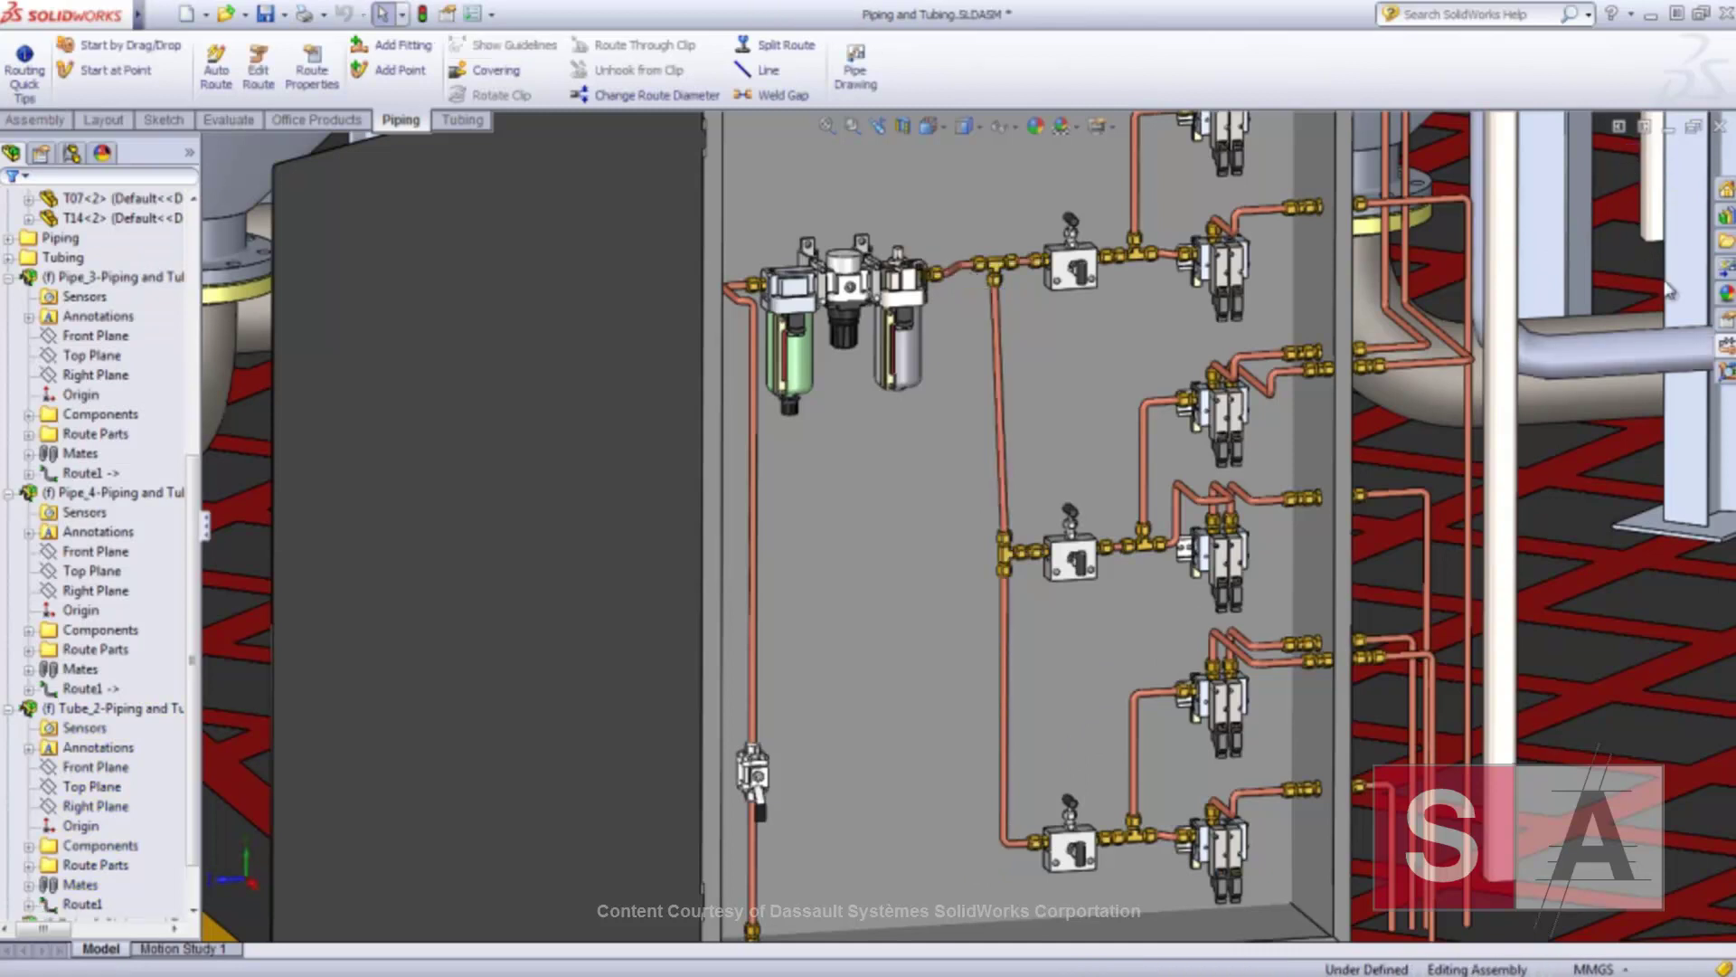
# - Refresh the P&ID list so Tubing 3 shows as placed
pyautogui.click(1725, 370)
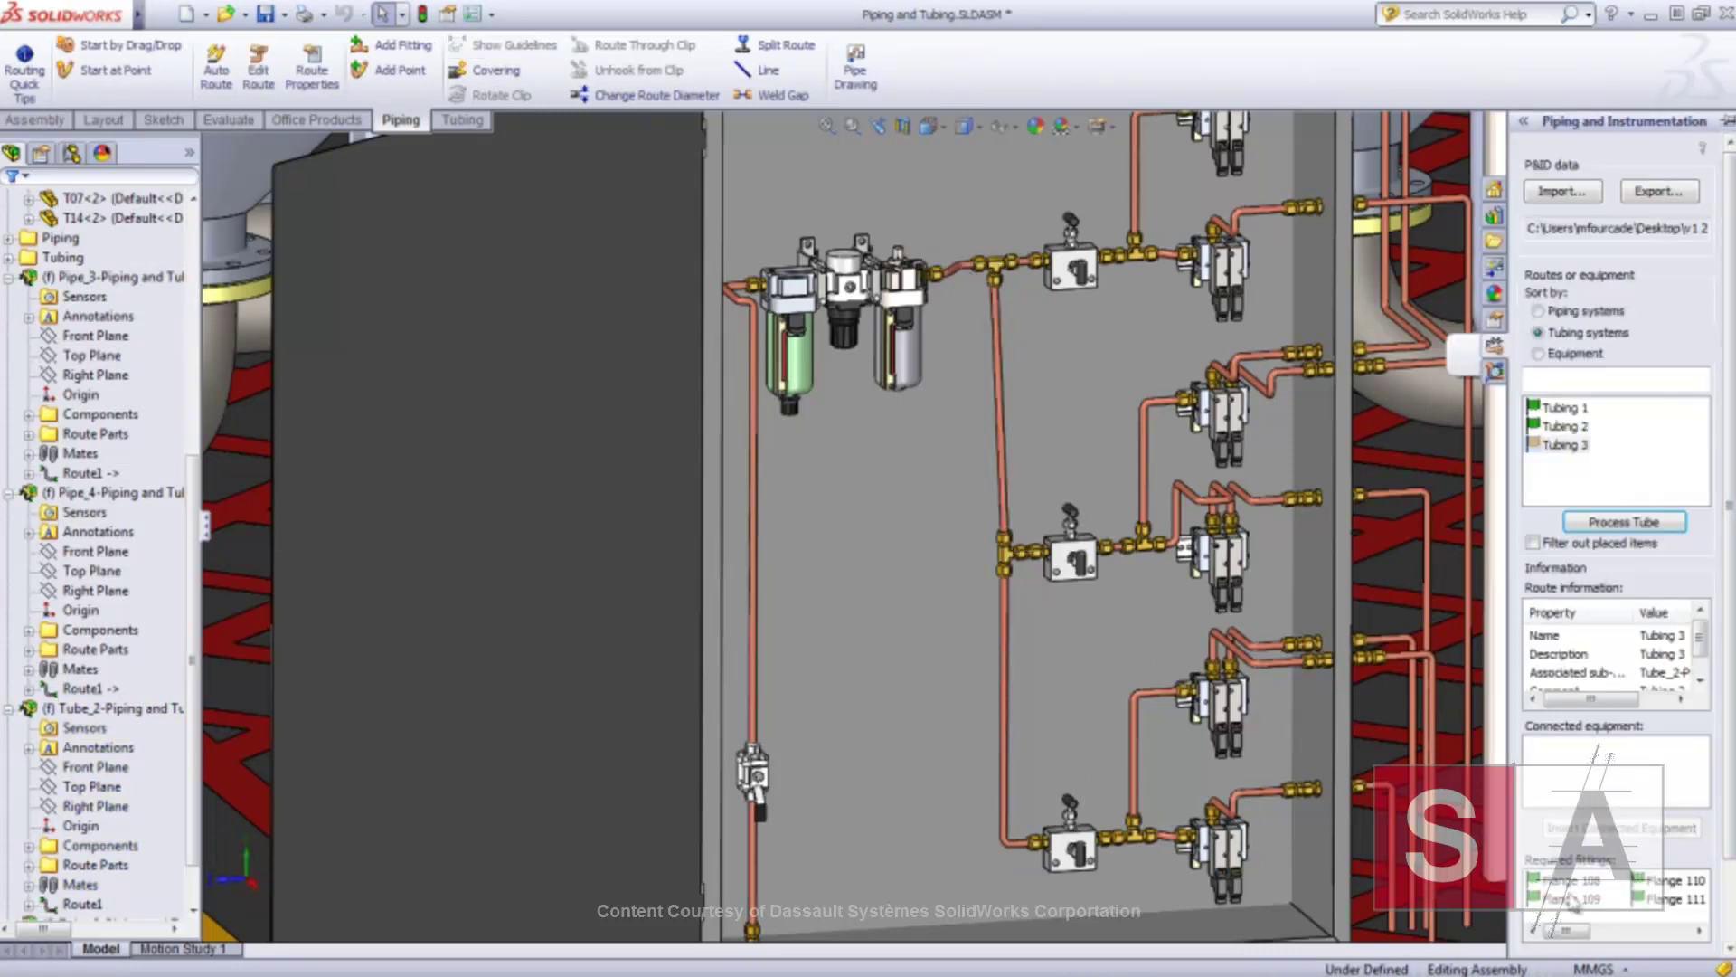
pyautogui.scroll(-3, 1723, 875)
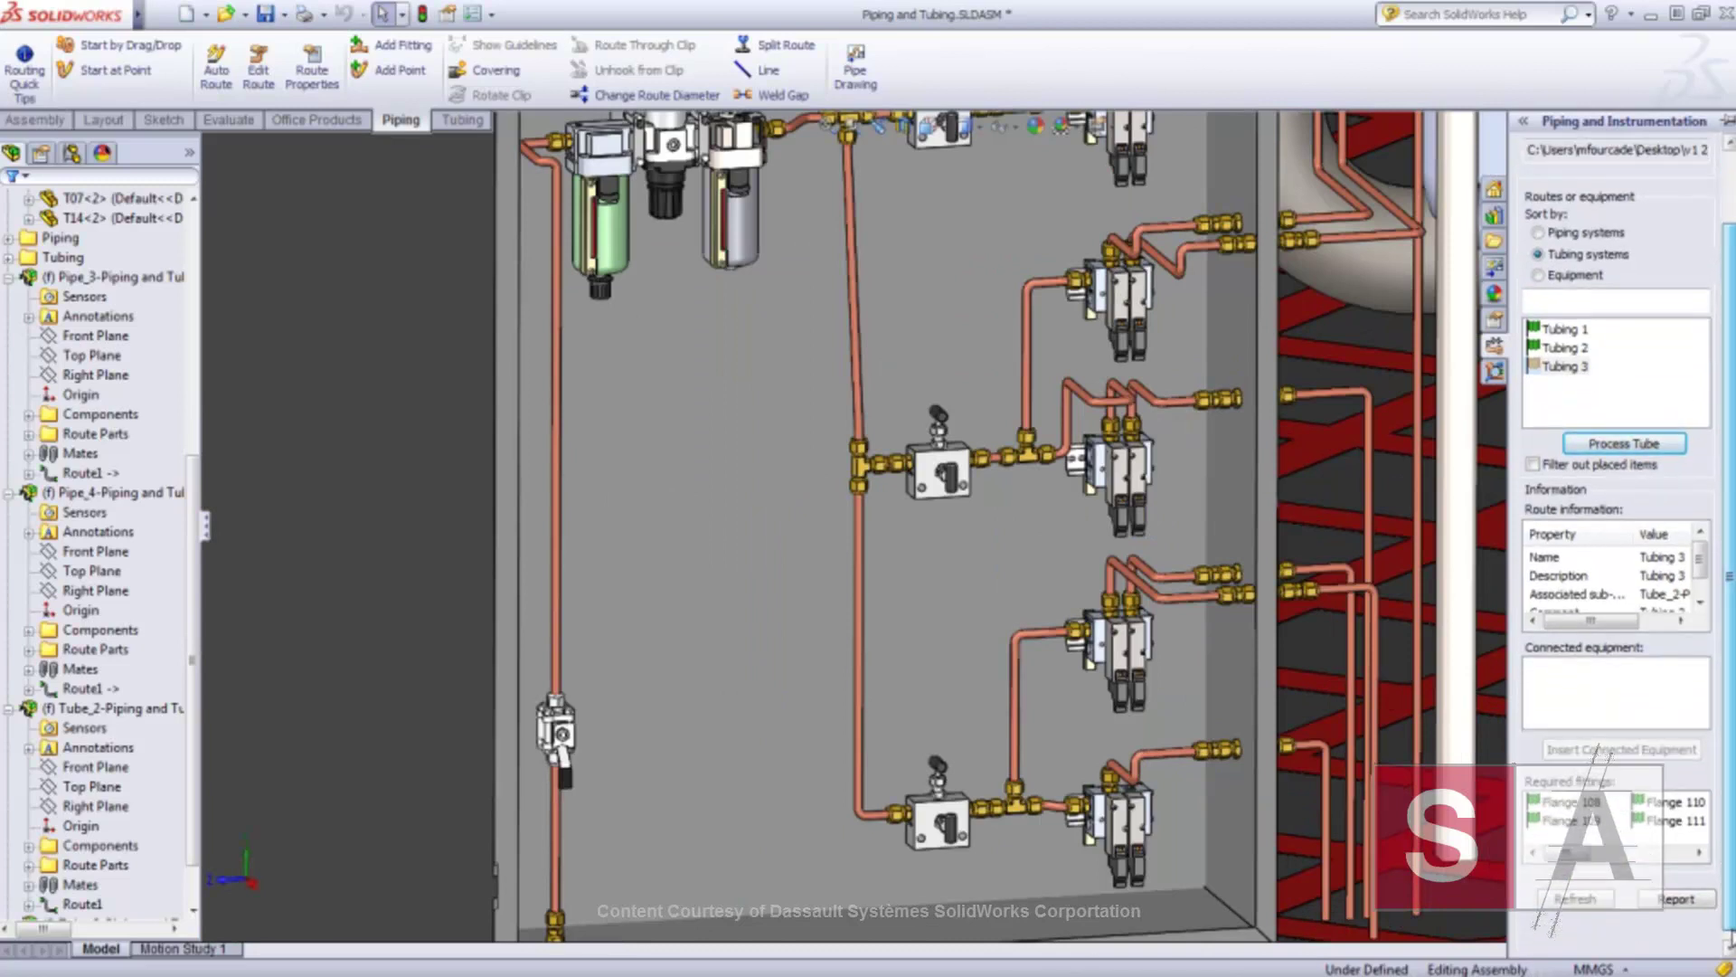
pyautogui.click(1575, 901)
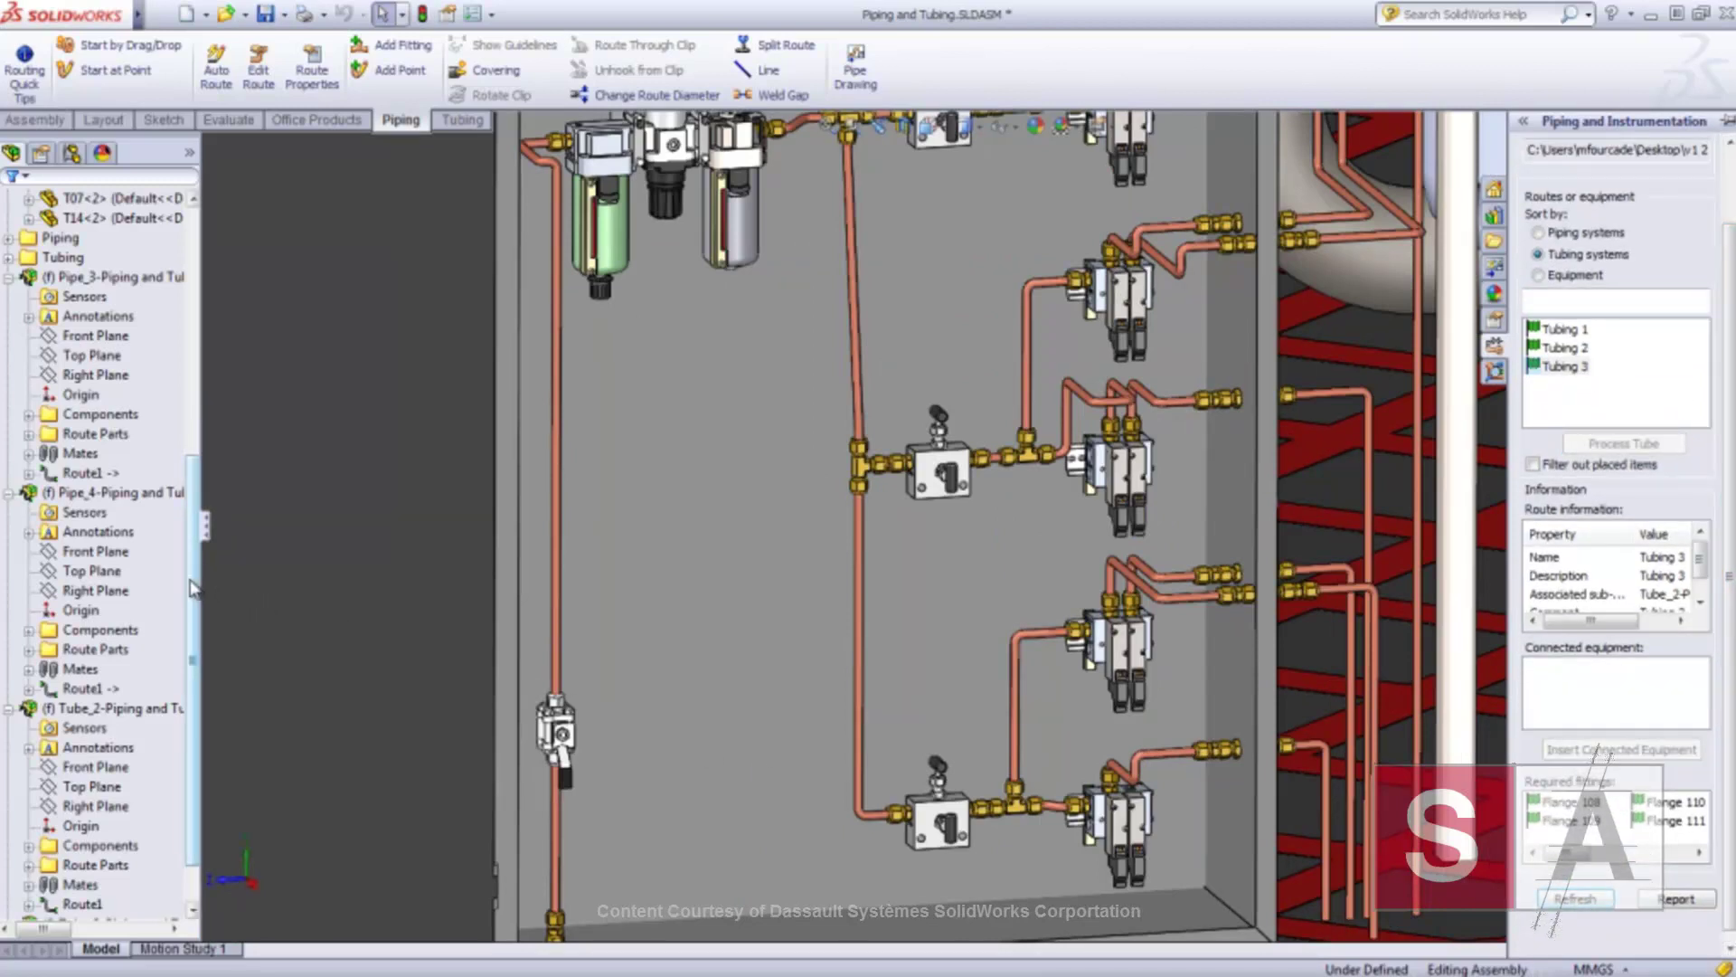
# - Expand Tube_3 and highlight Spool-0001, Spool-0002 and Spool-0003 in the model
pyautogui.scroll(-1, 134, 814)
pyautogui.click(104, 865)
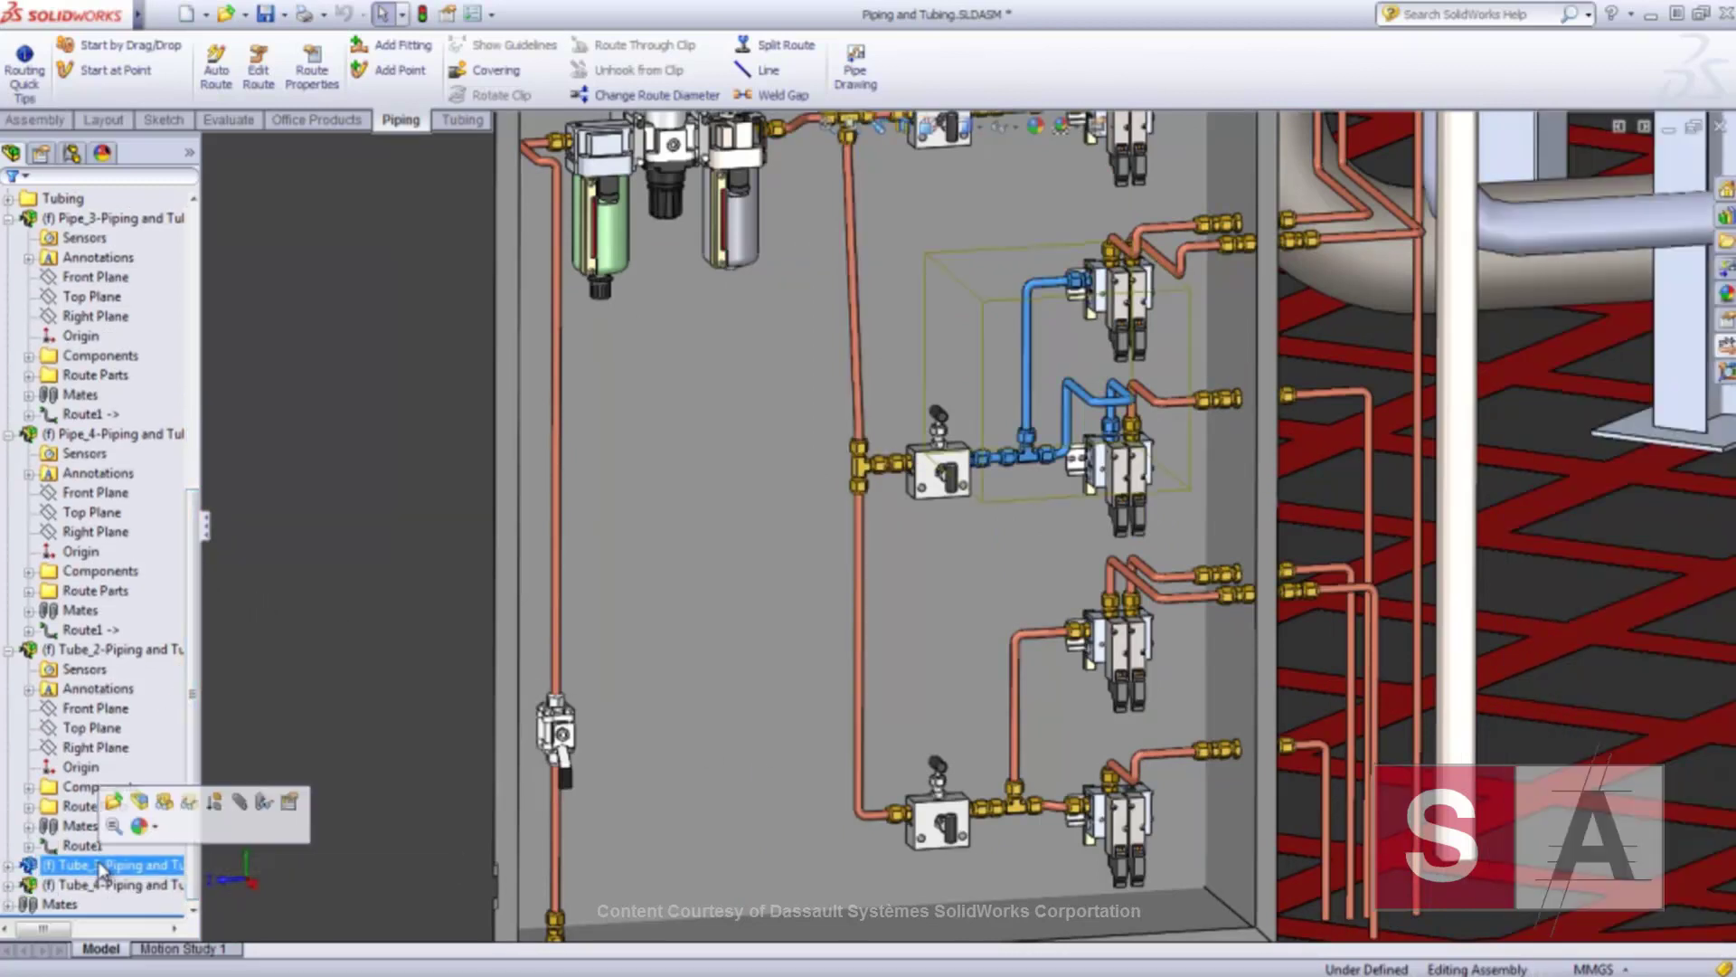
pyautogui.click(7, 868)
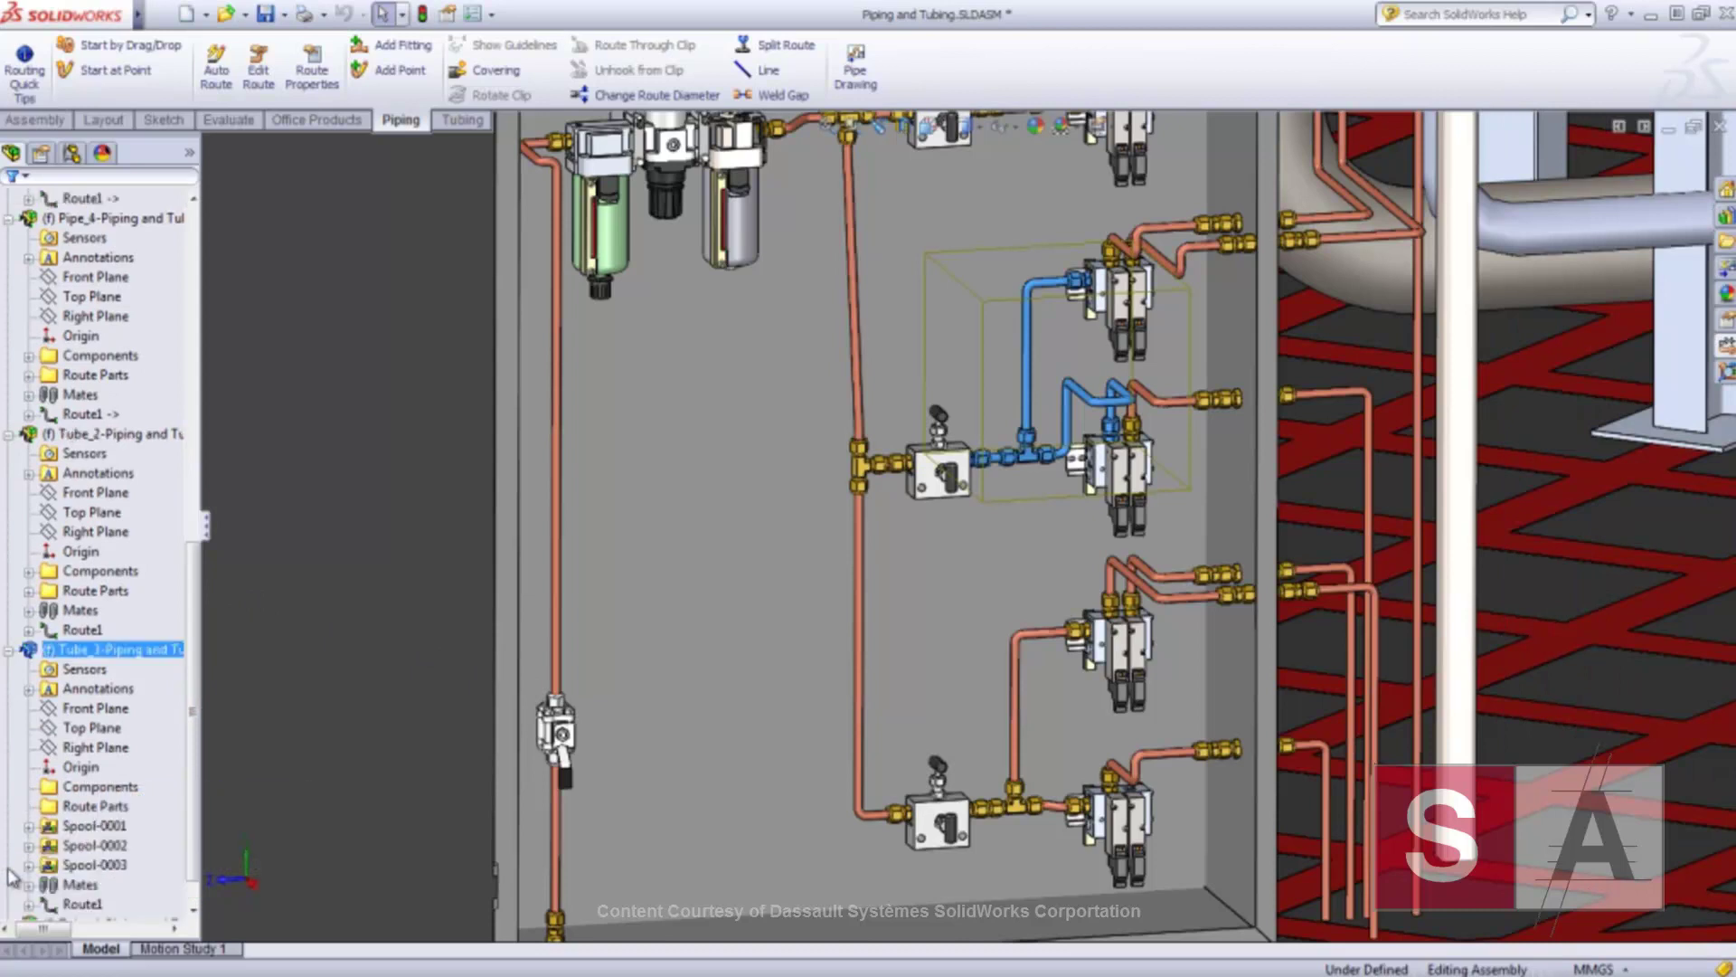
pyautogui.click(95, 825)
pyautogui.keyDown('ctrl'); pyautogui.click(90, 845); pyautogui.keyUp('ctrl')
pyautogui.click(82, 849)
pyautogui.click(88, 866)
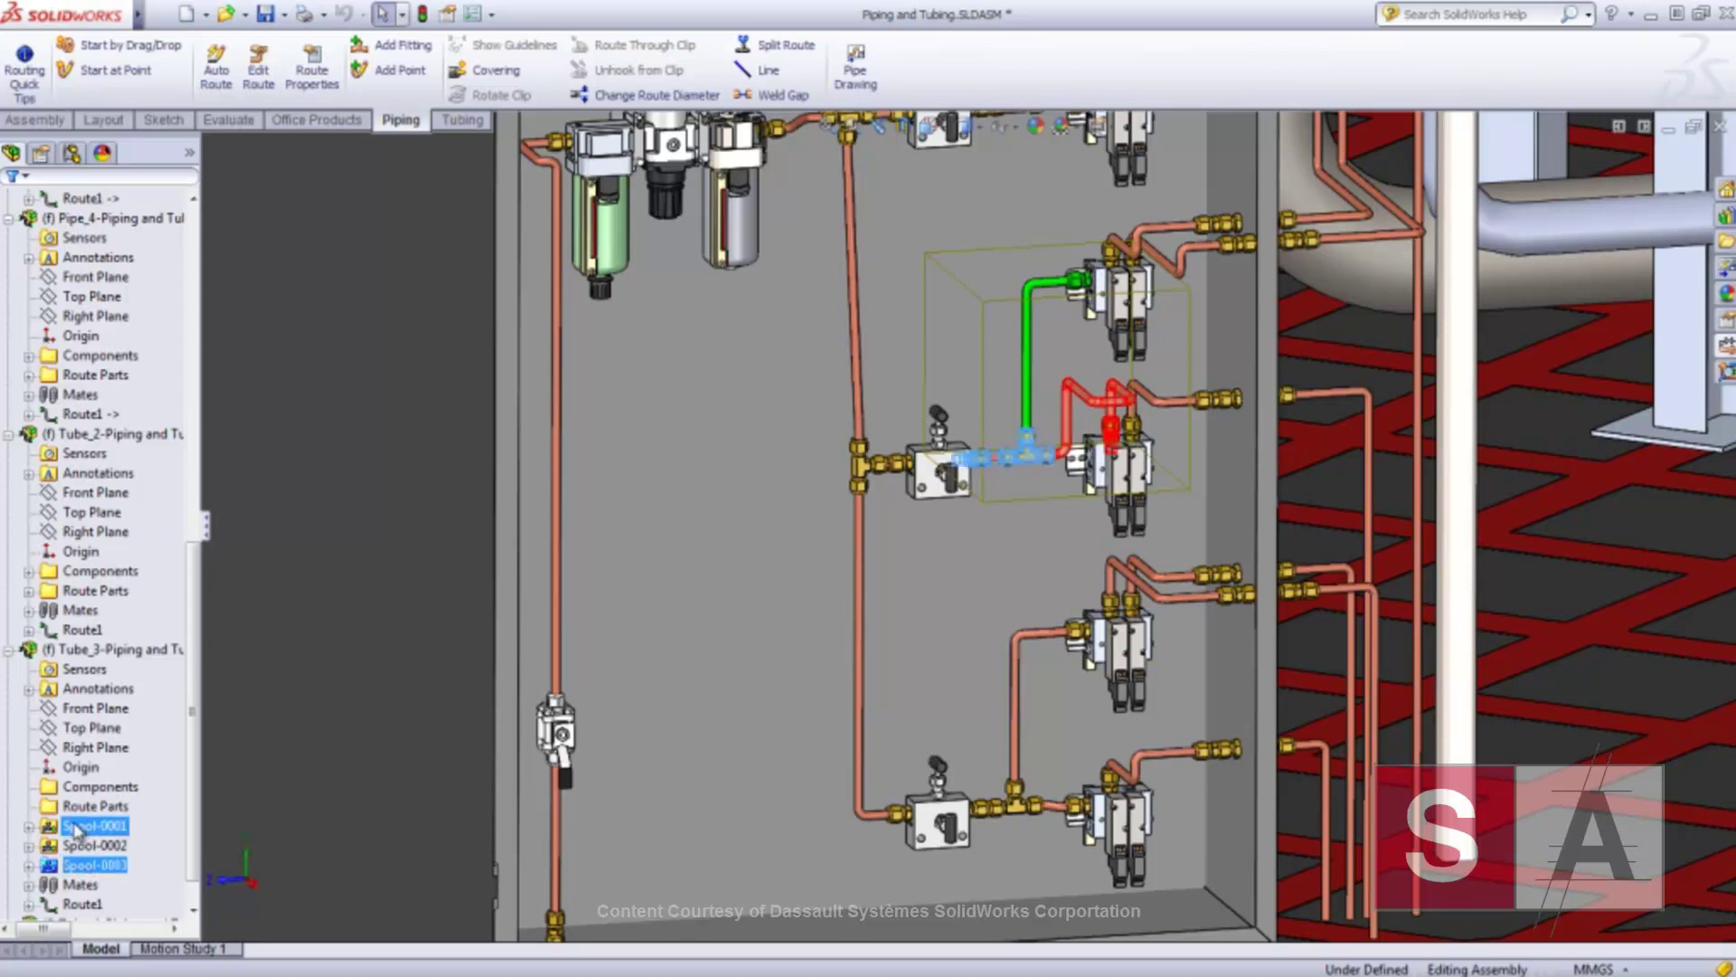
pyautogui.rightClick(81, 649)
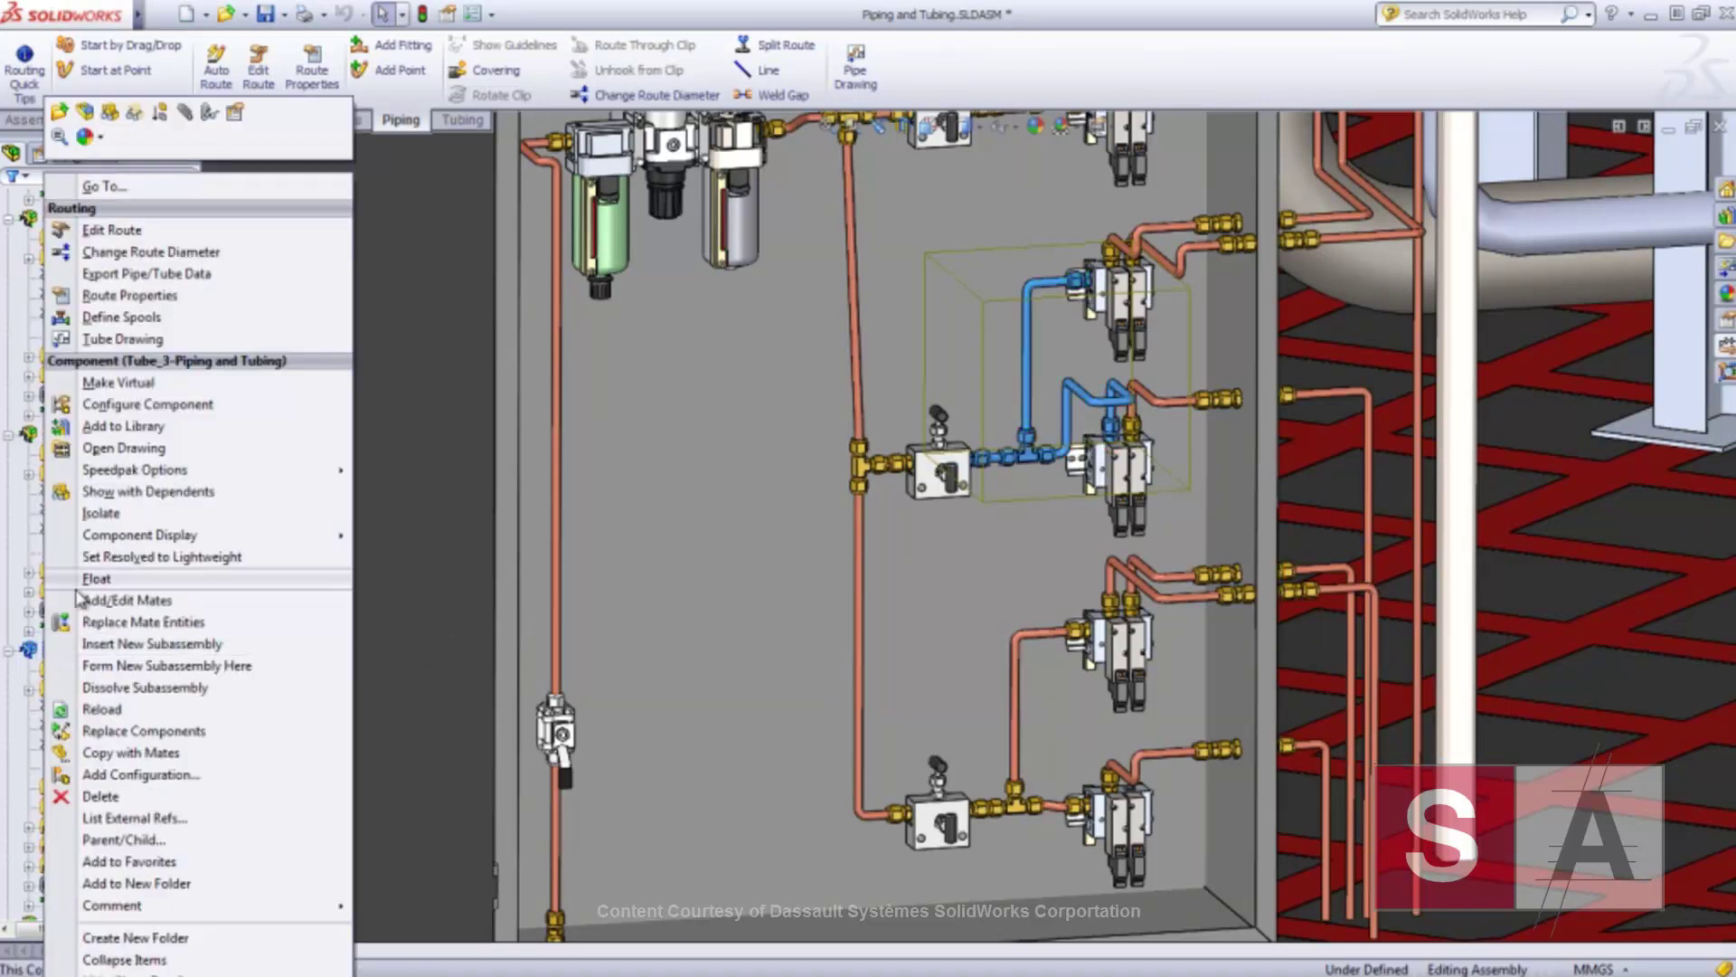
# - Generate a Tube_3 tube drawing with all three spools on separate sheets, then review Sheet2 and Sheet1
pyautogui.click(152, 340)
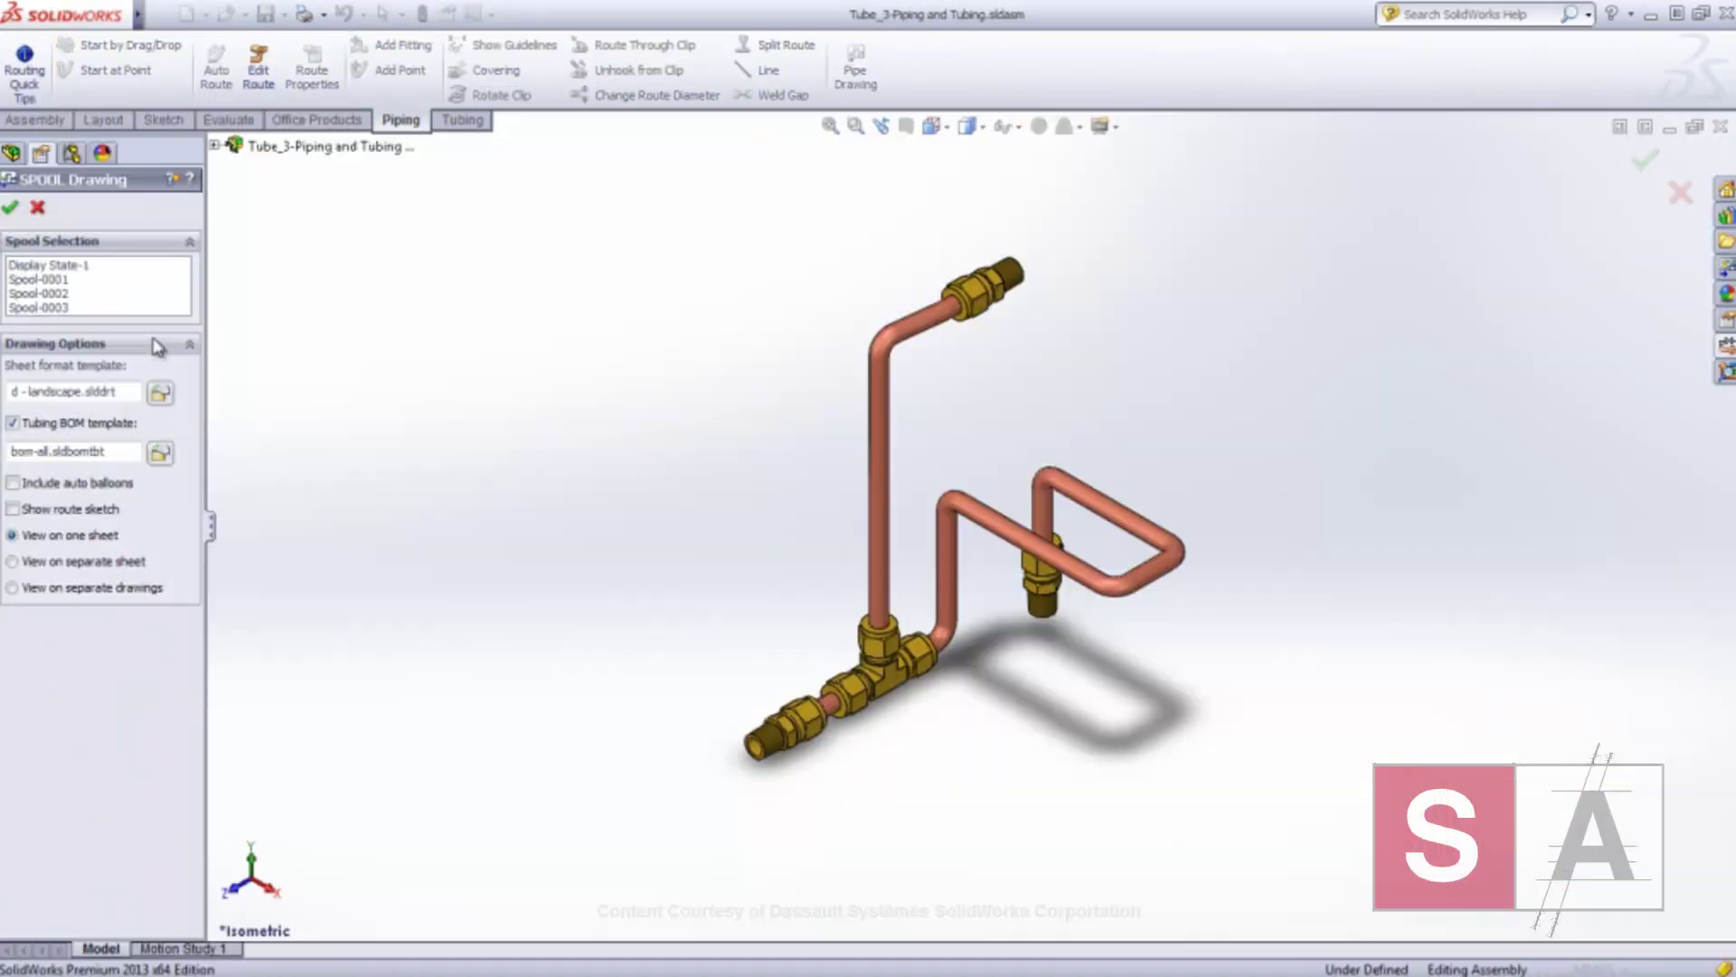
pyautogui.click(36, 561)
pyautogui.moveTo(37, 307); pyautogui.dragTo(36, 279)
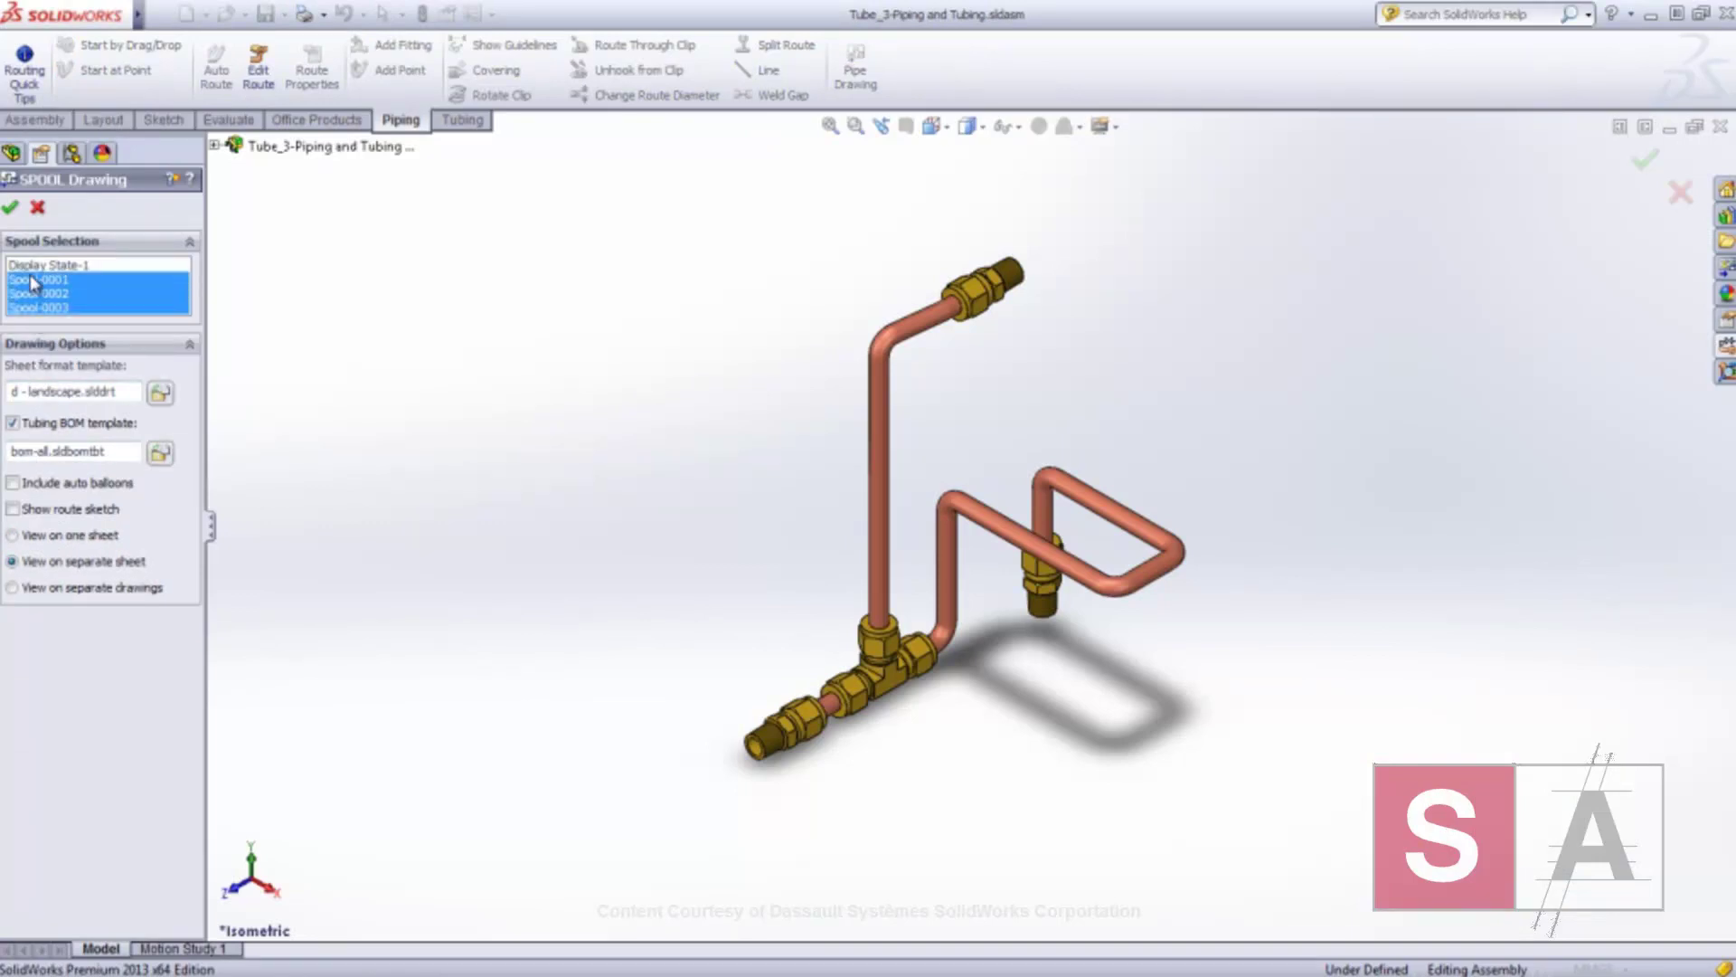
pyautogui.click(11, 208)
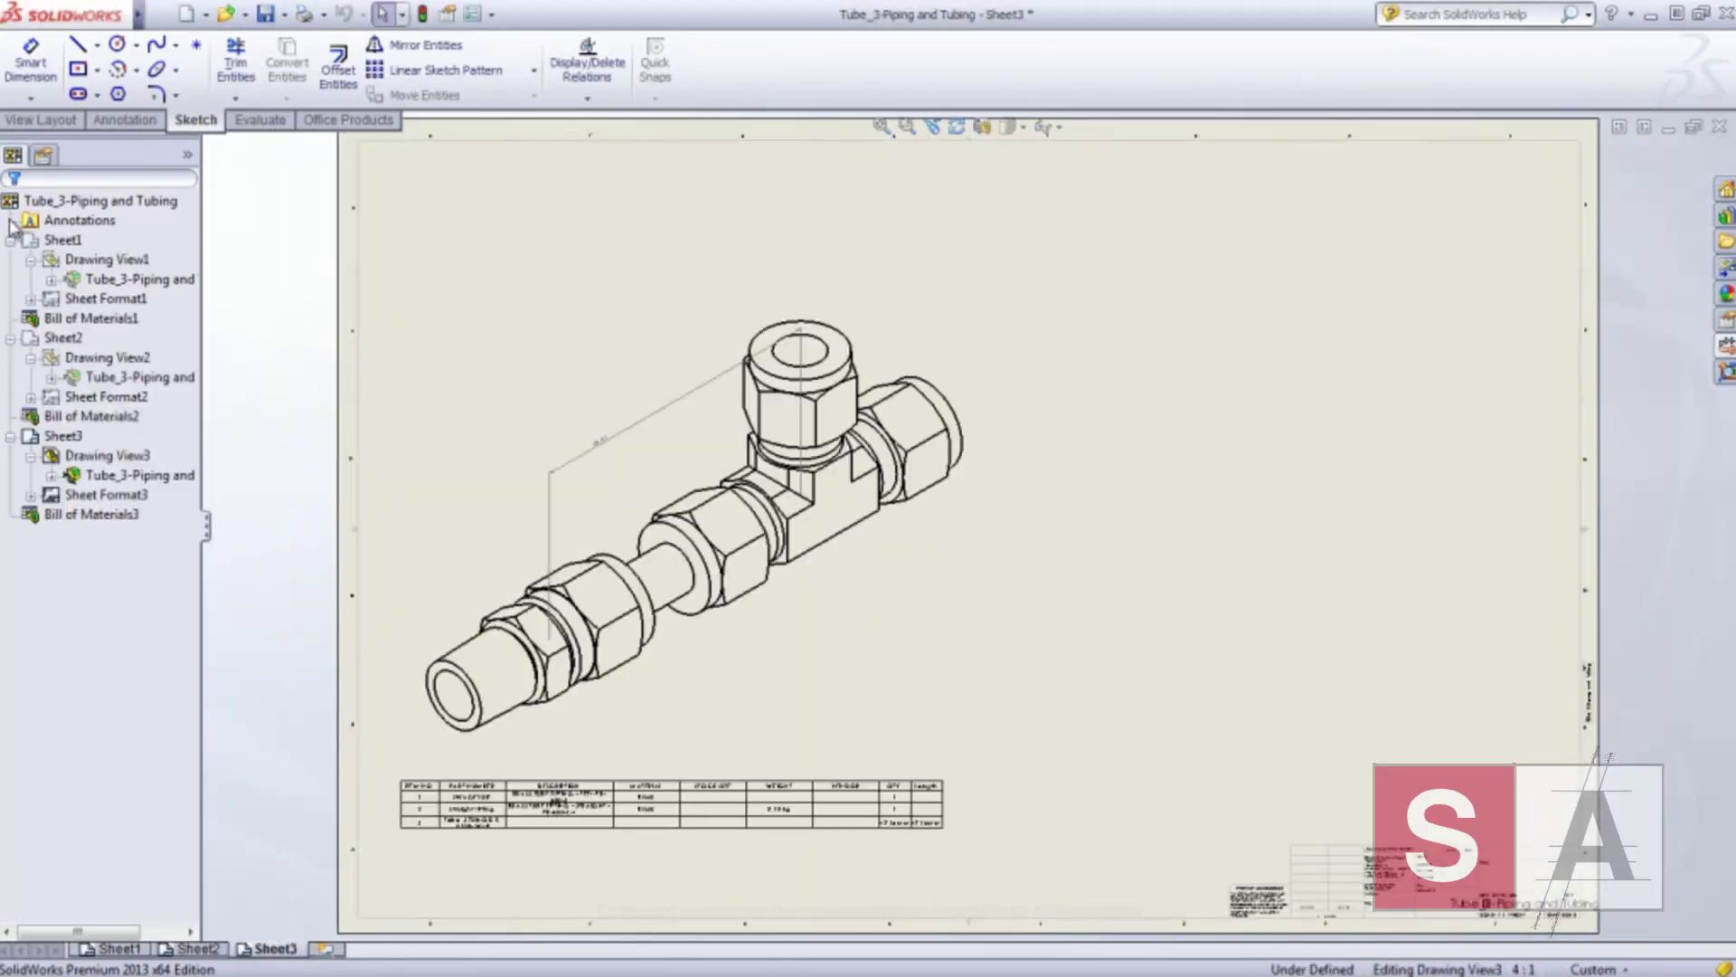
pyautogui.click(196, 949)
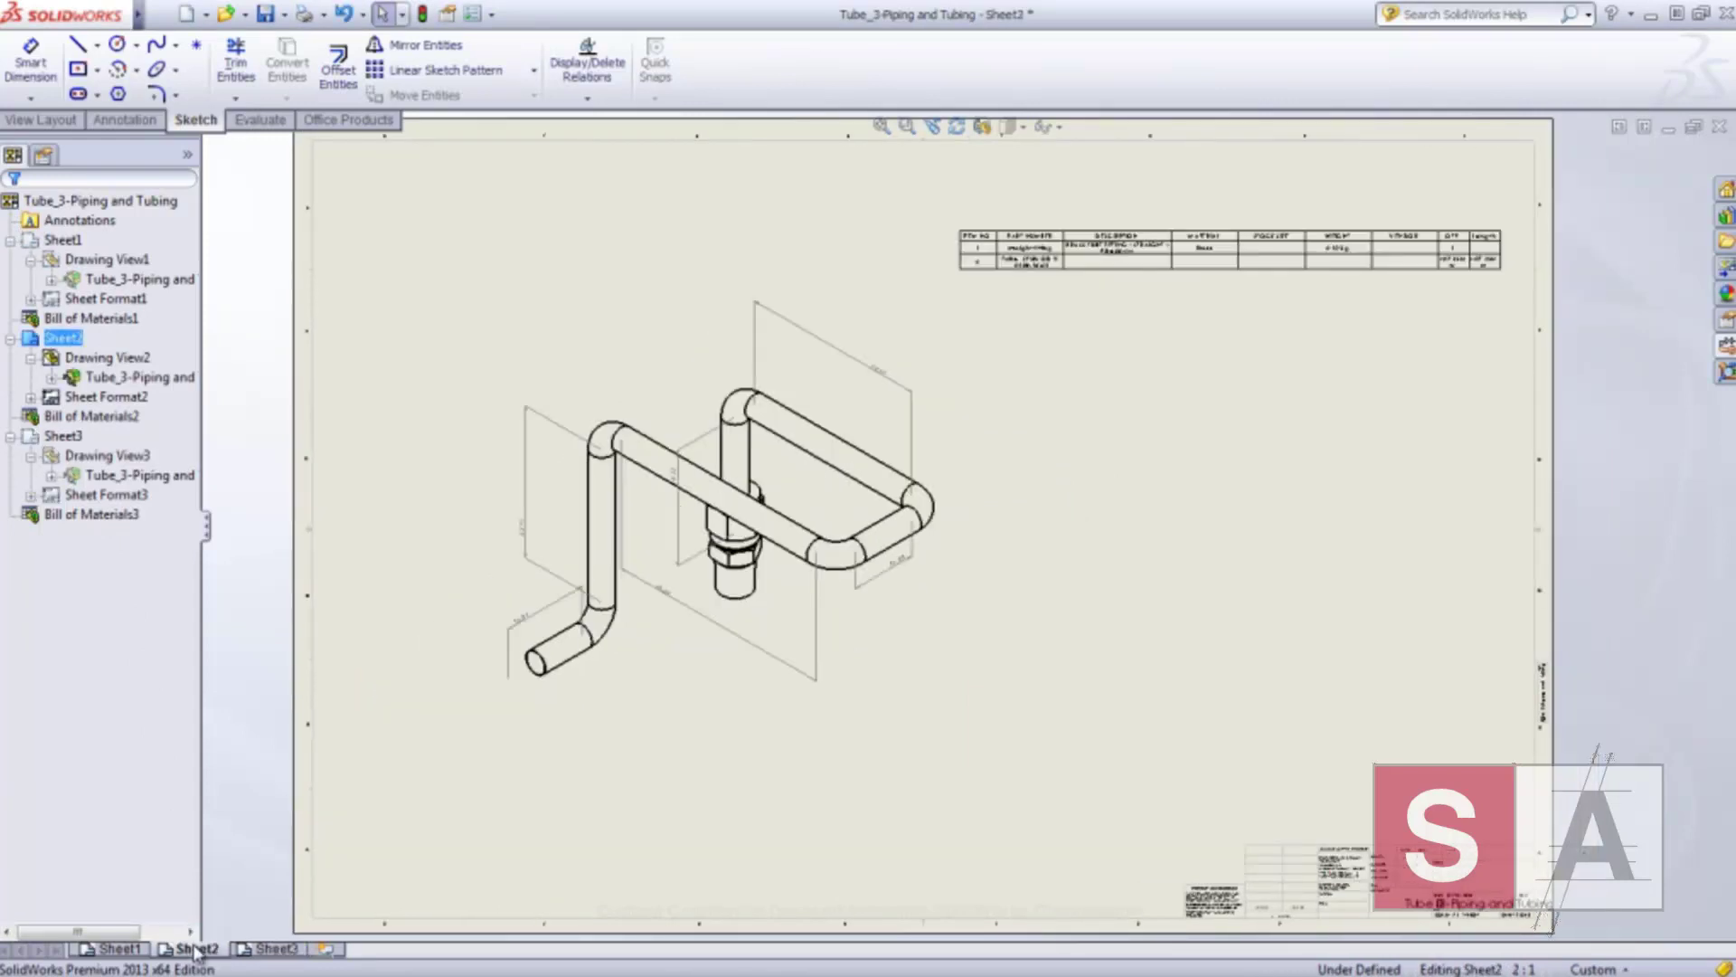
pyautogui.click(112, 949)
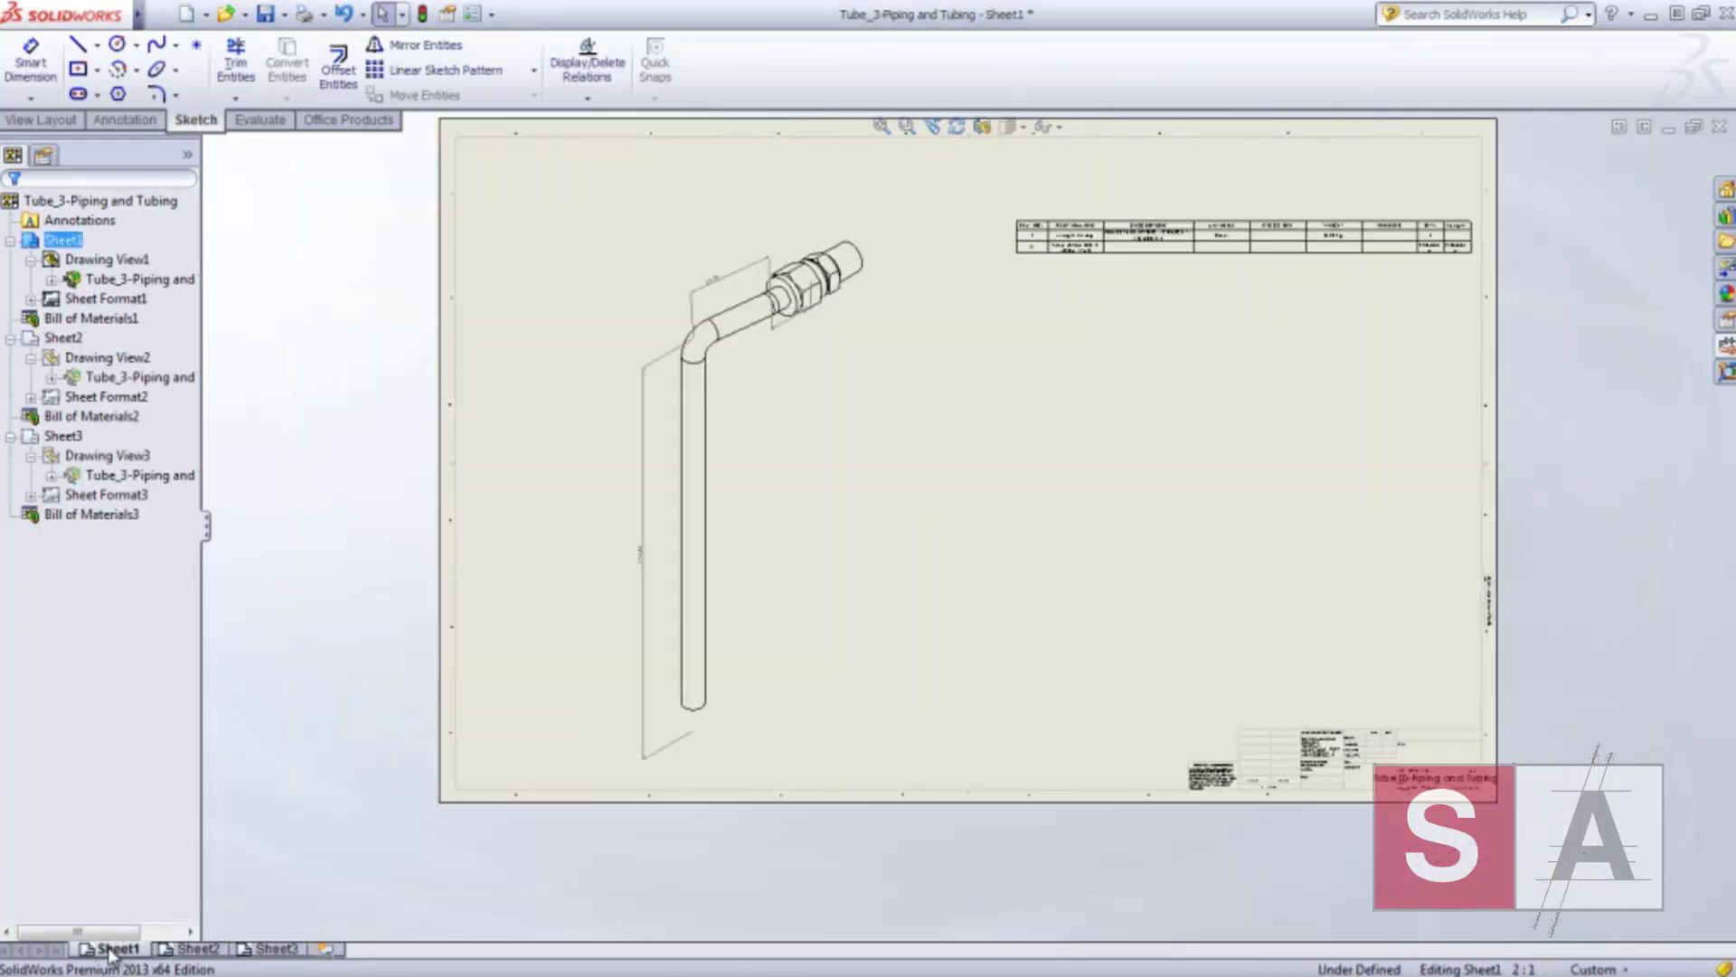